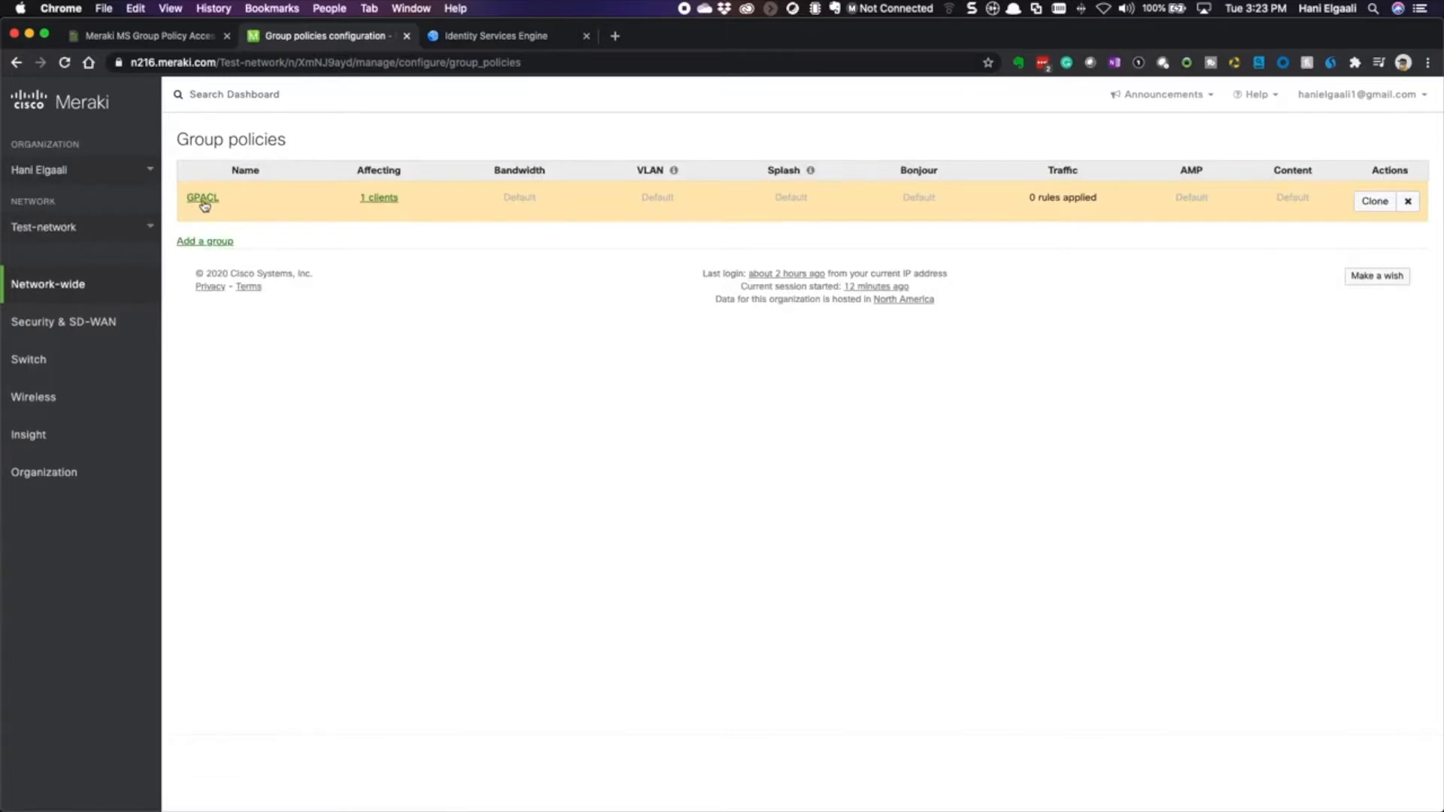
- Open the GPACL group policy and add a new Layer 3 rule with protocol Any
left_click(200, 200)
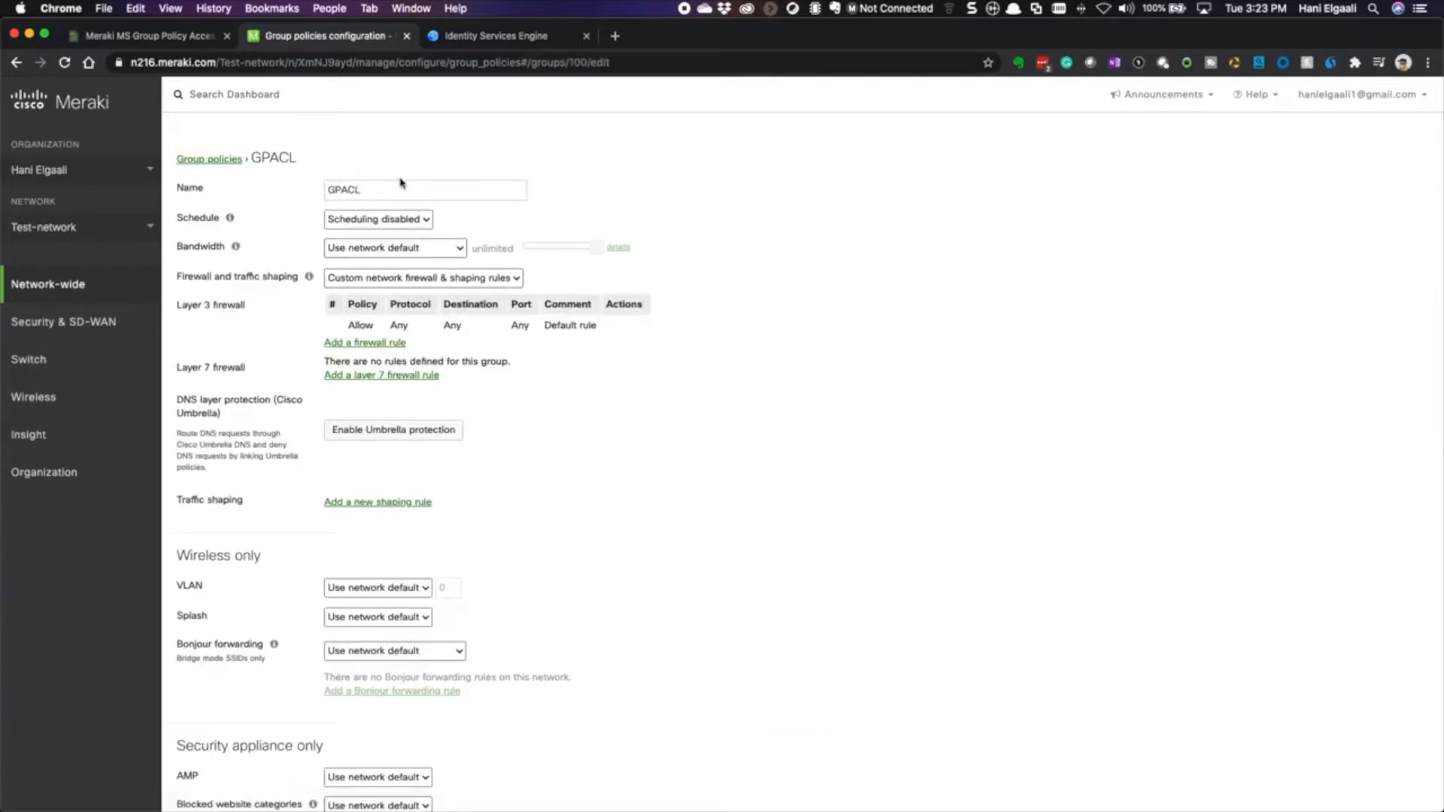
left_click_drag(367, 194, 305, 194)
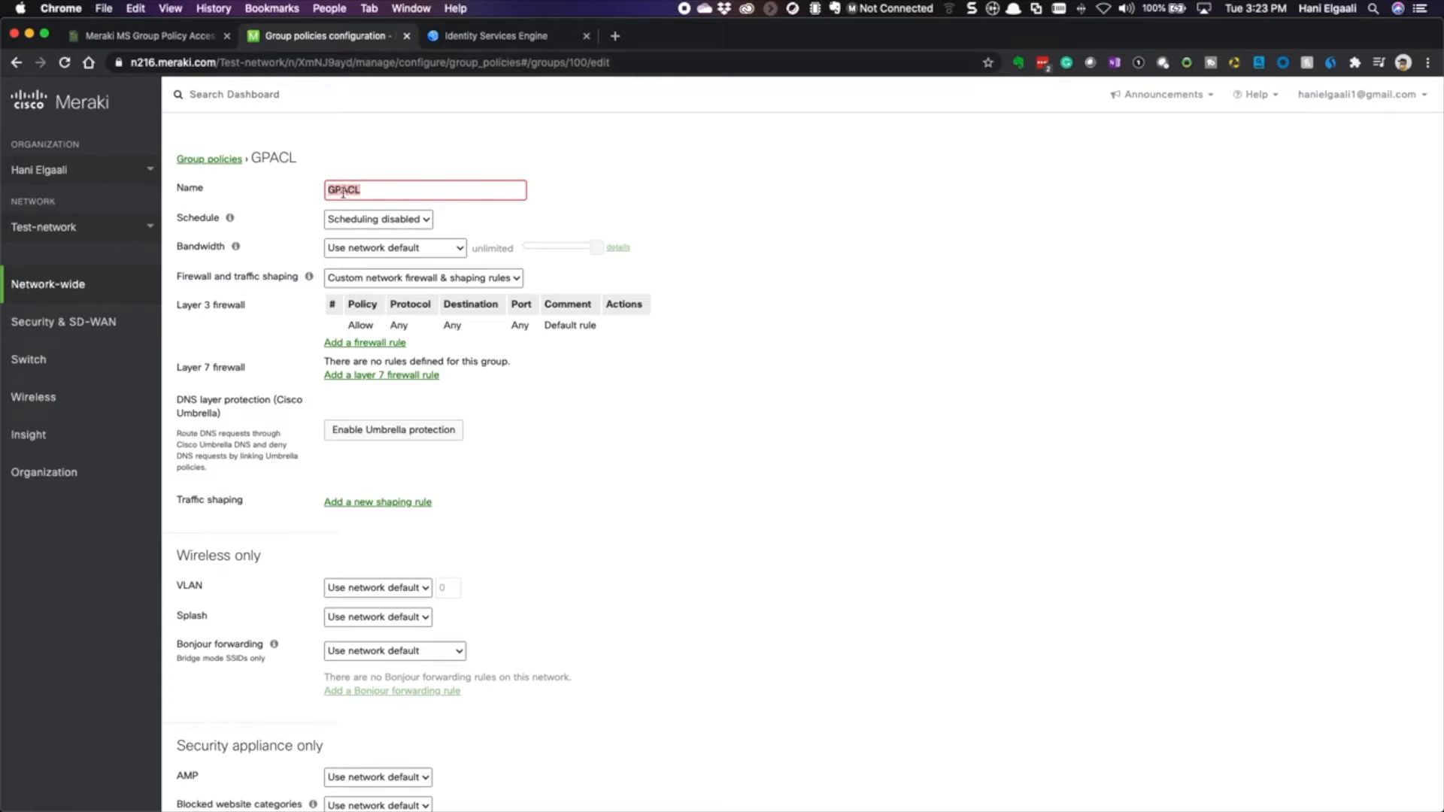
left_click(345, 343)
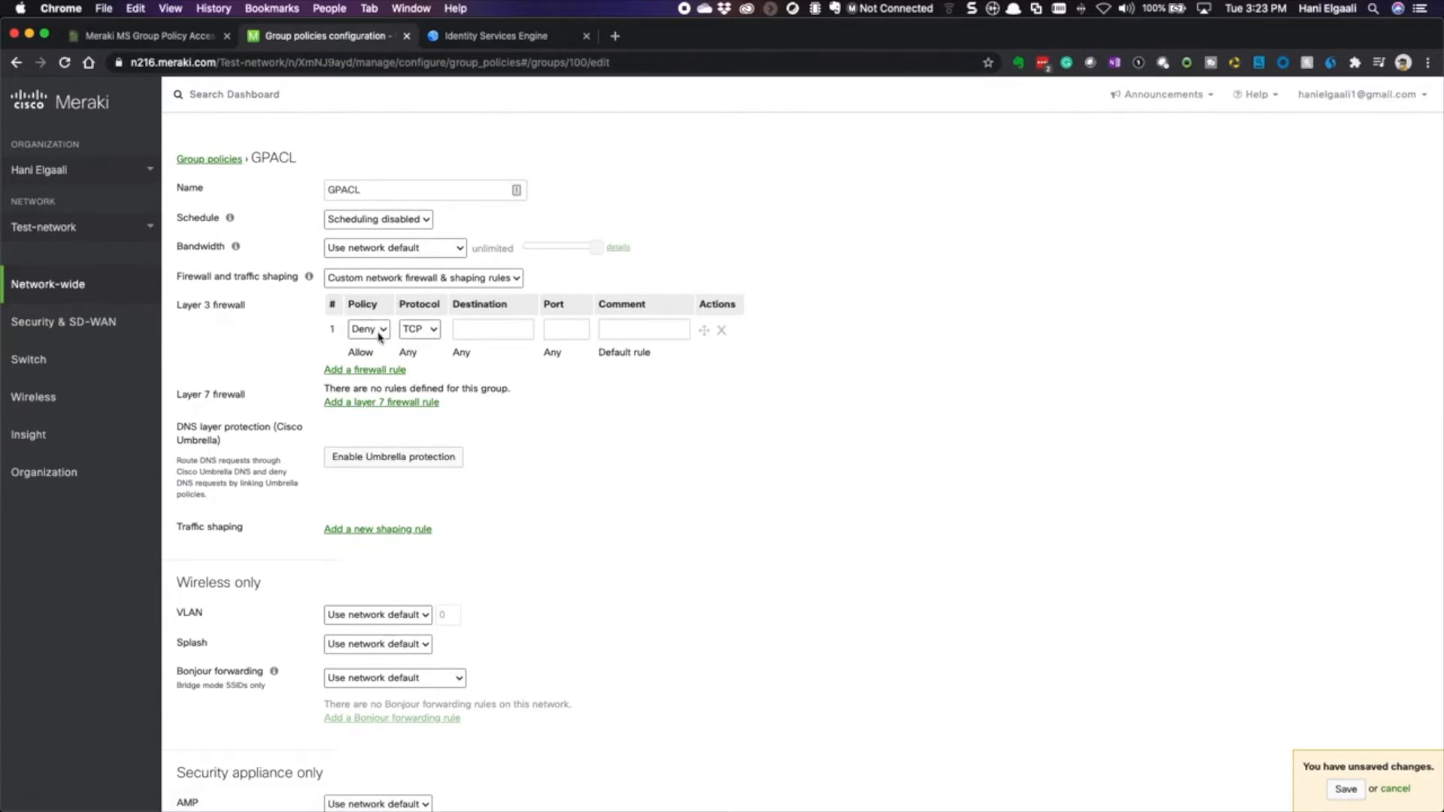
left_click(418, 329)
left_click(415, 369)
- Make the rule deny traffic to 192.168.0.43 with comment Block-Server, and save
left_click(480, 332)
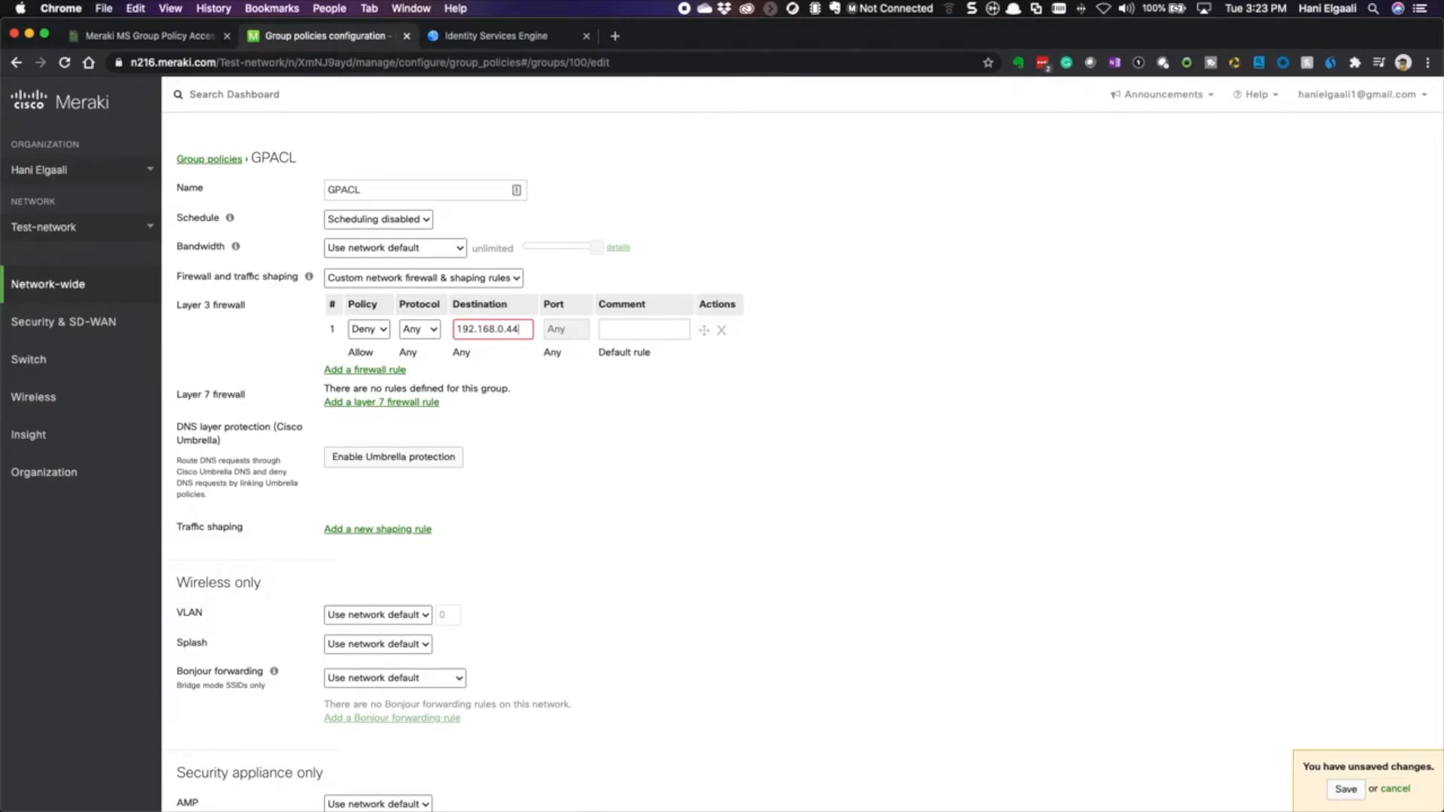
left_click(624, 331)
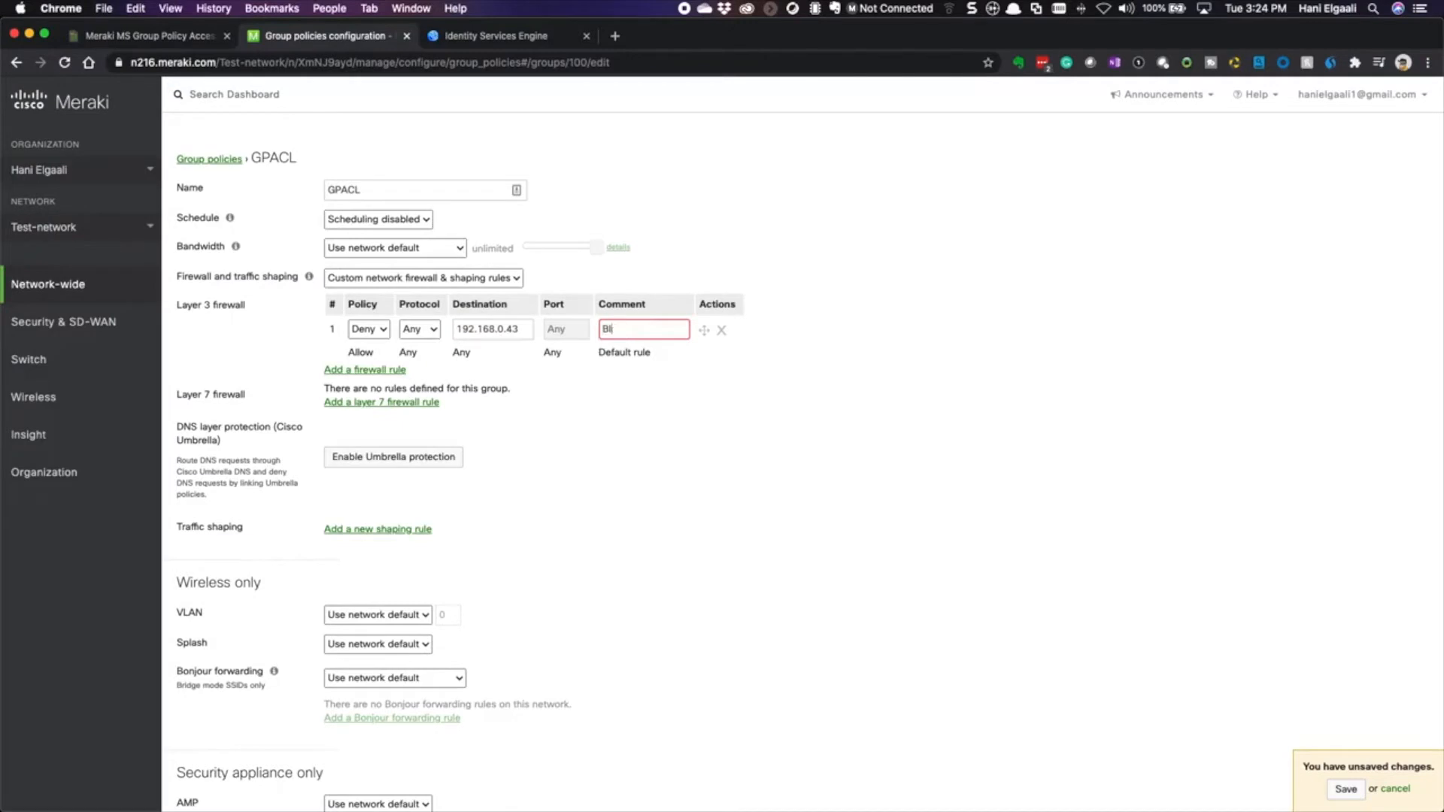
type("Block-Serv")
left_click(1343, 790)
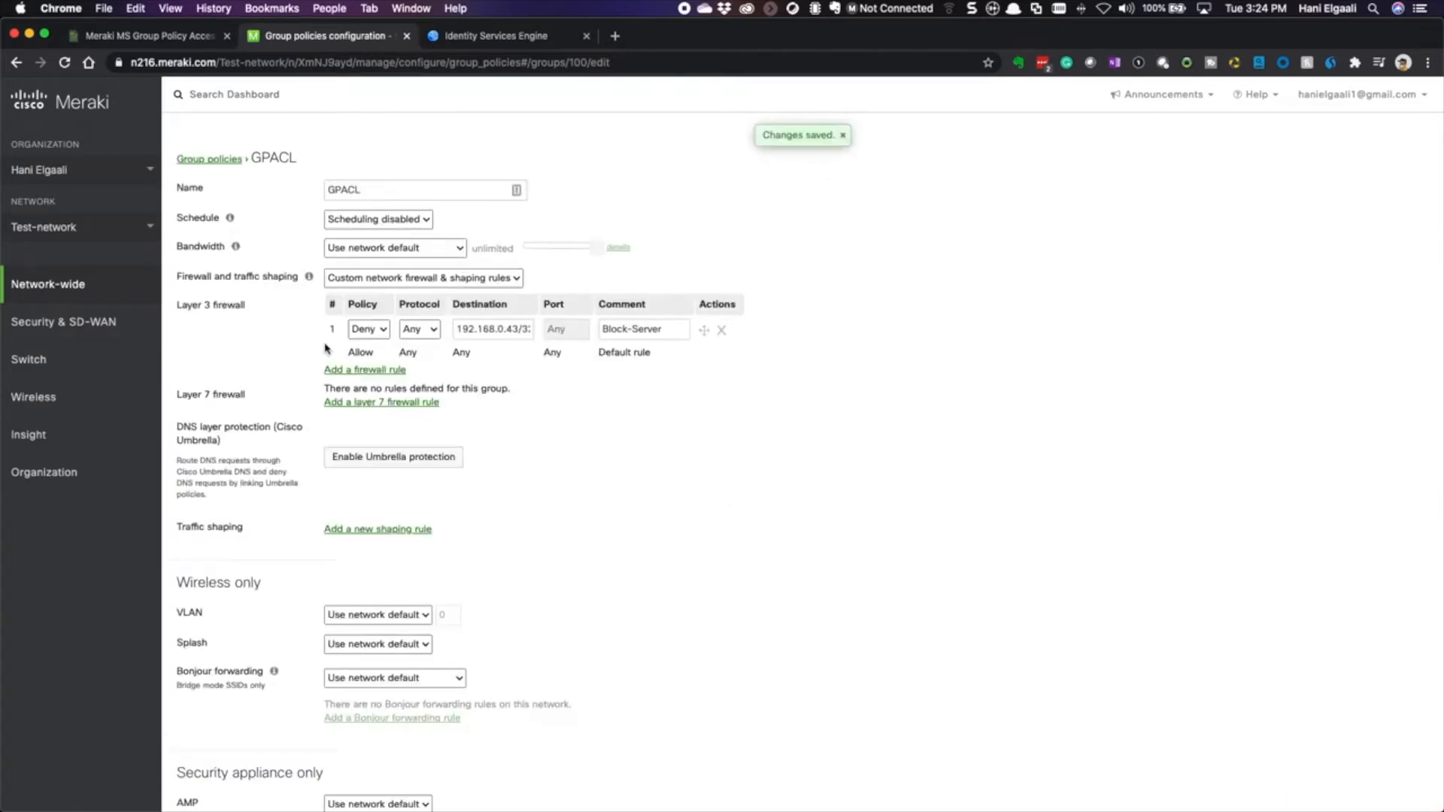
- Go to the switch Access policies page
mouse_move(48, 319)
mouse_move(68, 360)
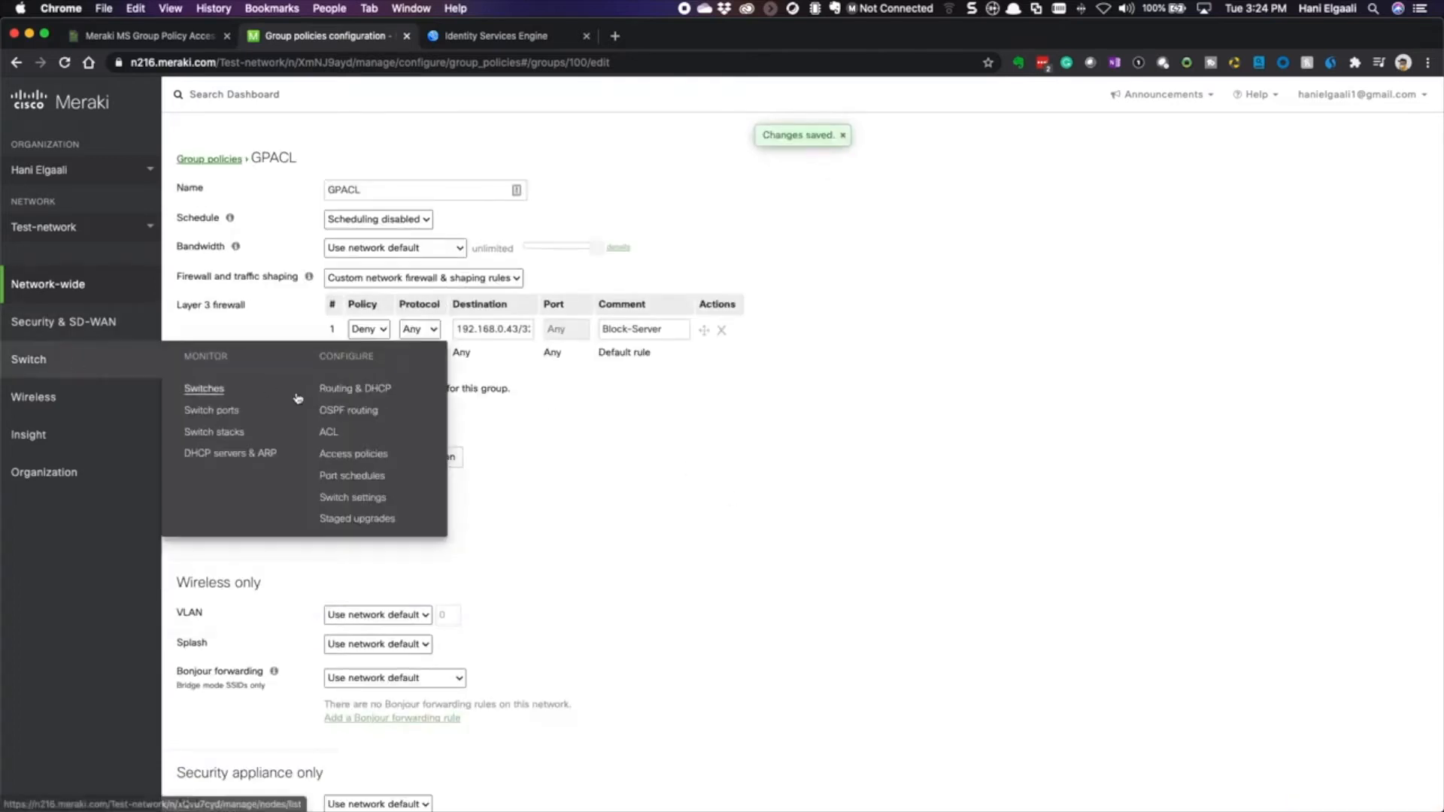
left_click(378, 456)
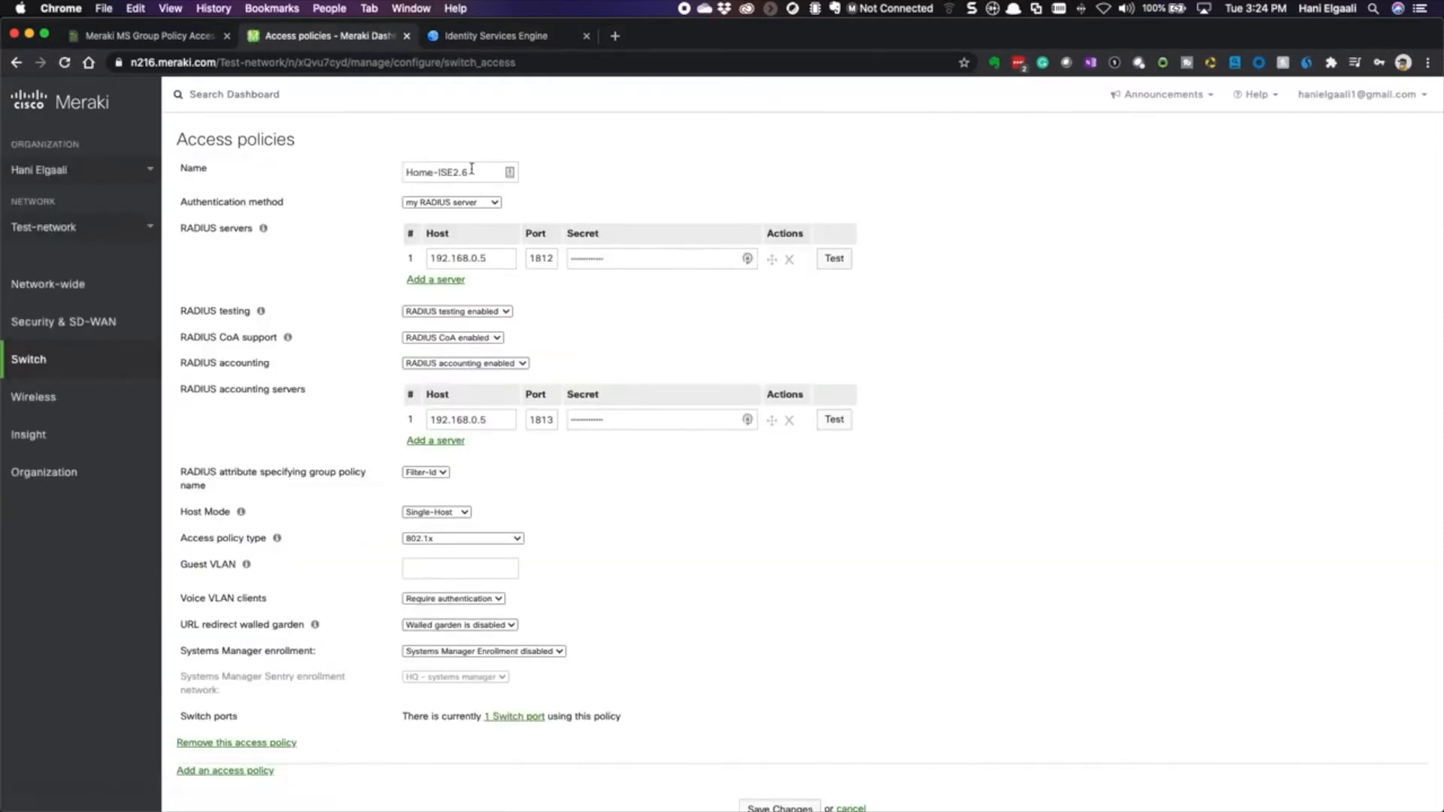
- In the Home-ISE2.6 access policy, keep Filter-Id as the group policy attribute and launch a RADIUS test
left_click_drag(476, 172, 370, 170)
left_click_drag(475, 174, 344, 173)
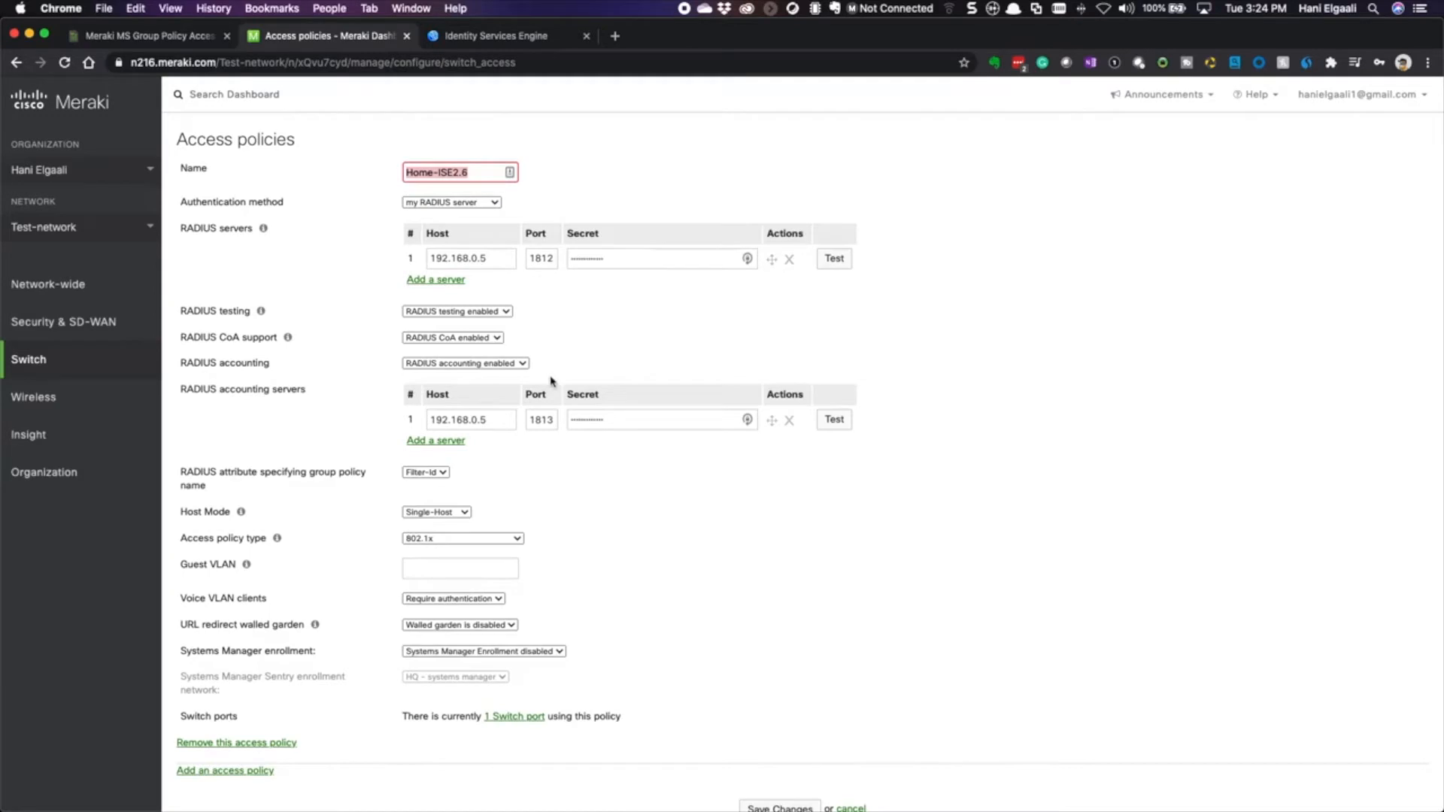
left_click(447, 472)
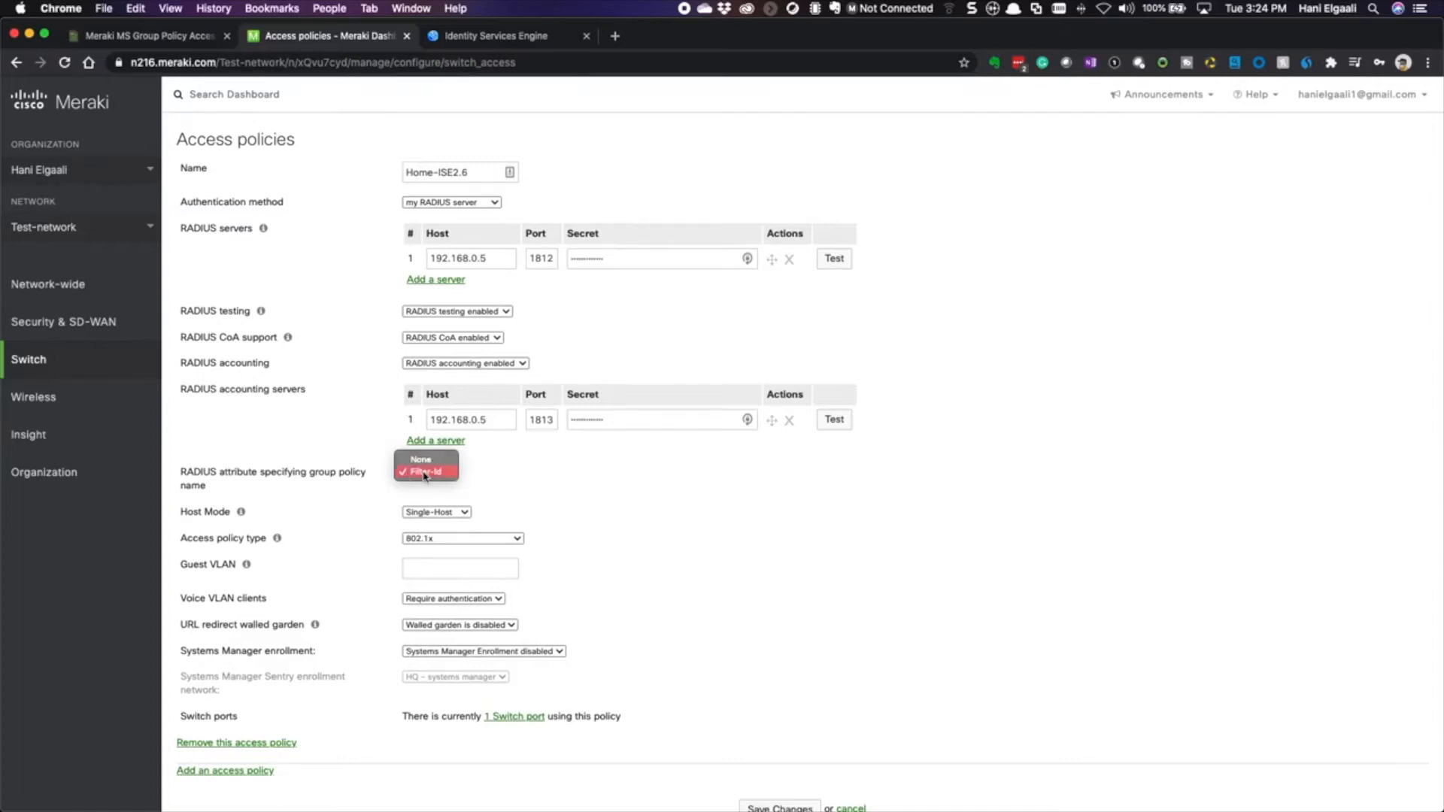
left_click(425, 473)
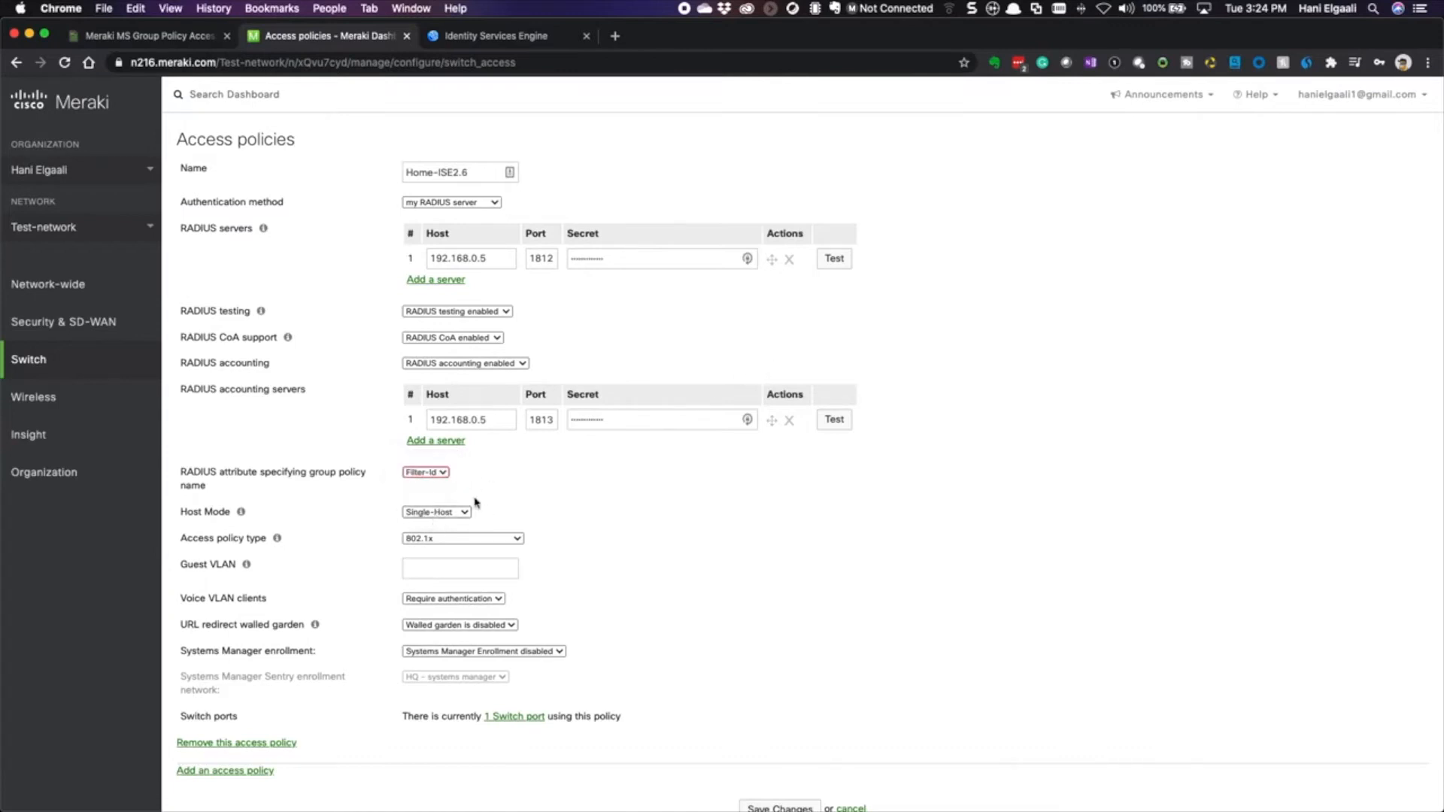
left_click(831, 259)
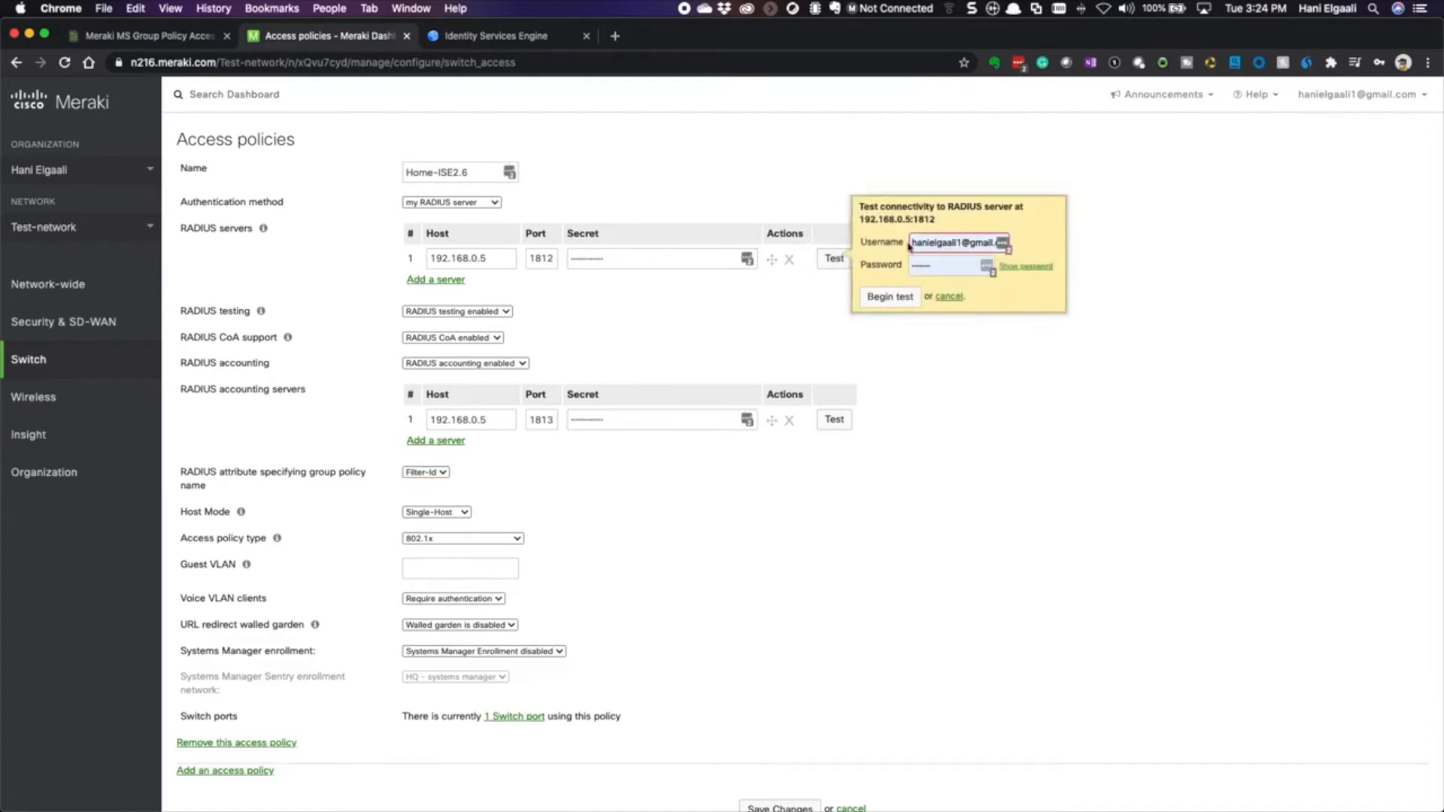
- Replace the autofilled credentials with the test account's username and password and begin the test
left_click(913, 242)
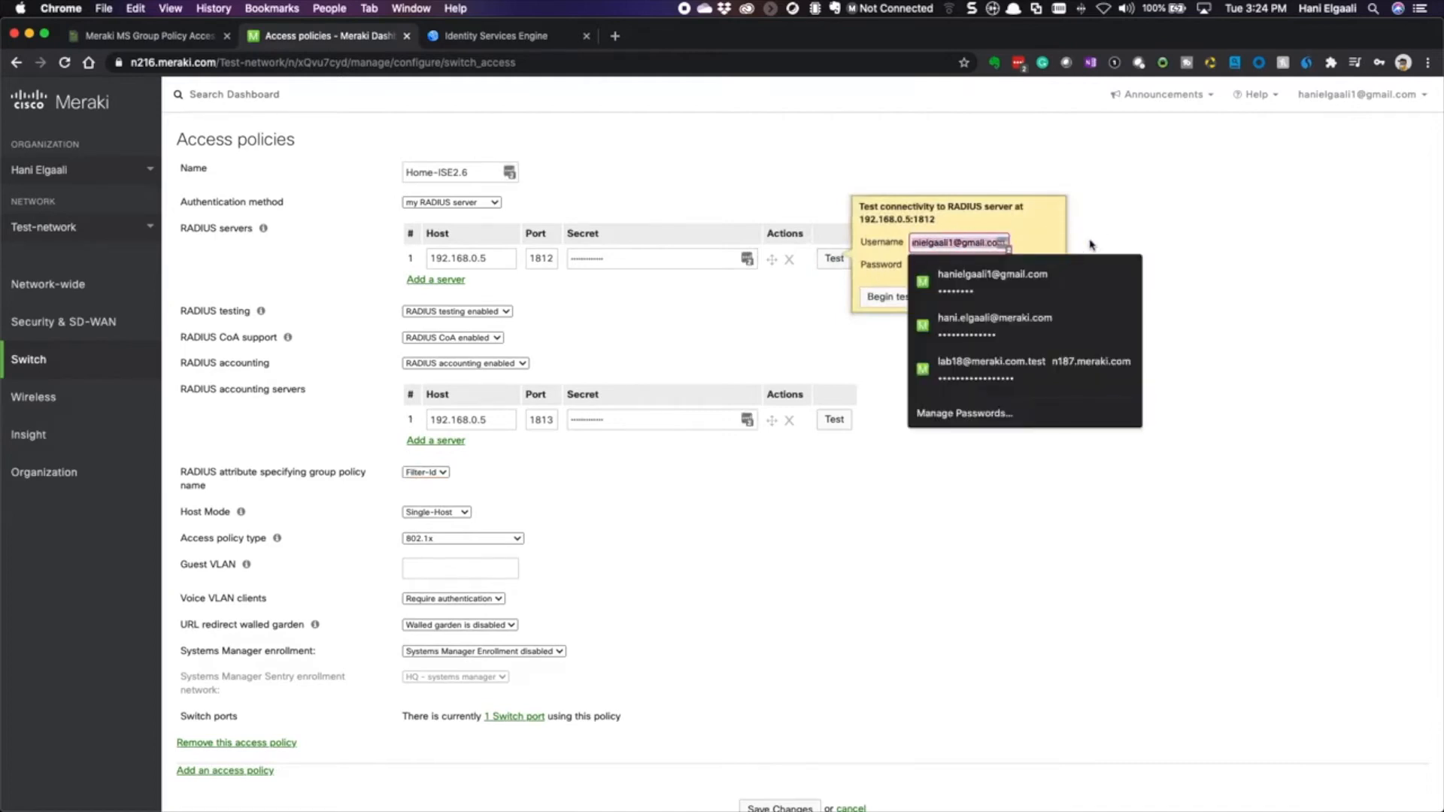
key("BackSpace")
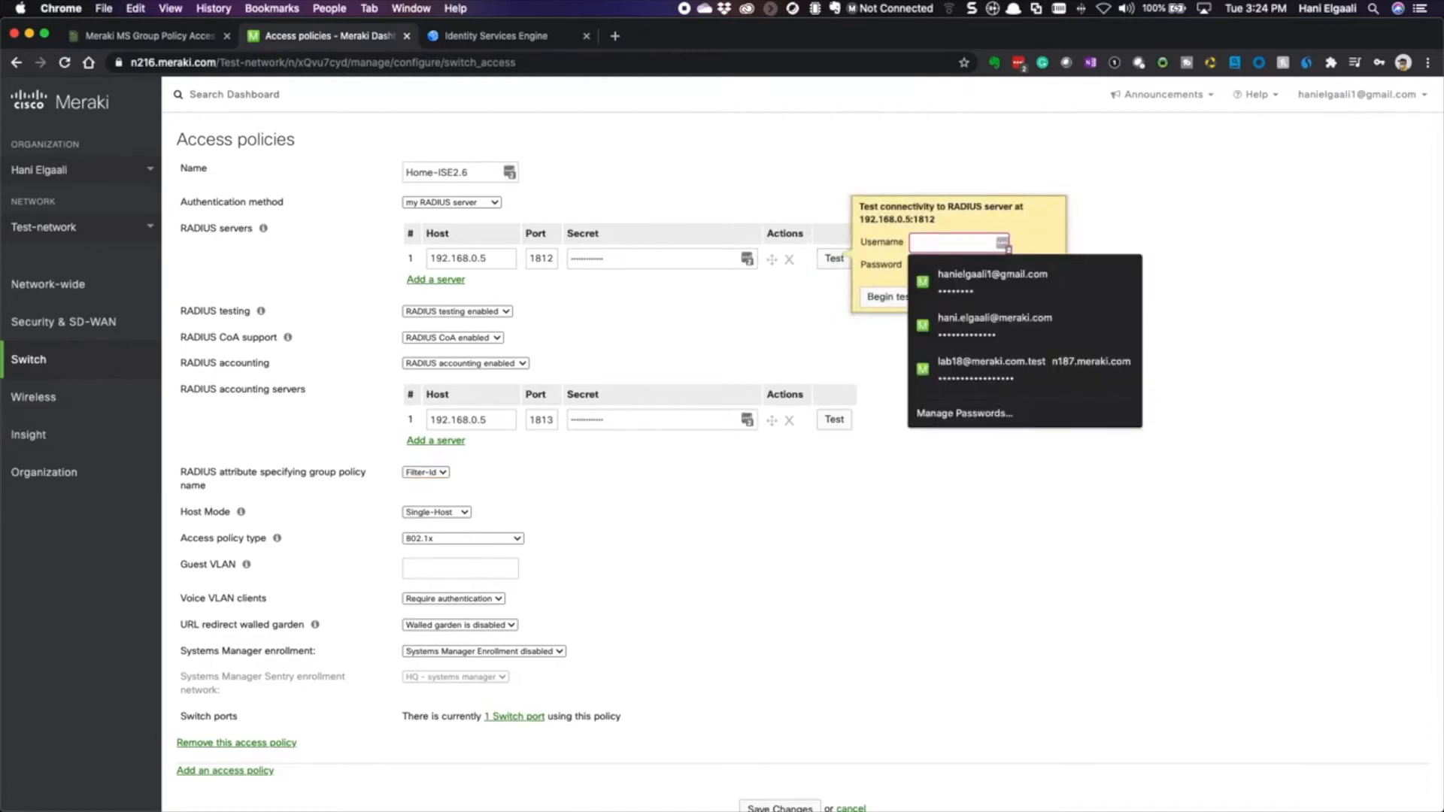
type("user1")
key("Tab")
key("BackSpace")
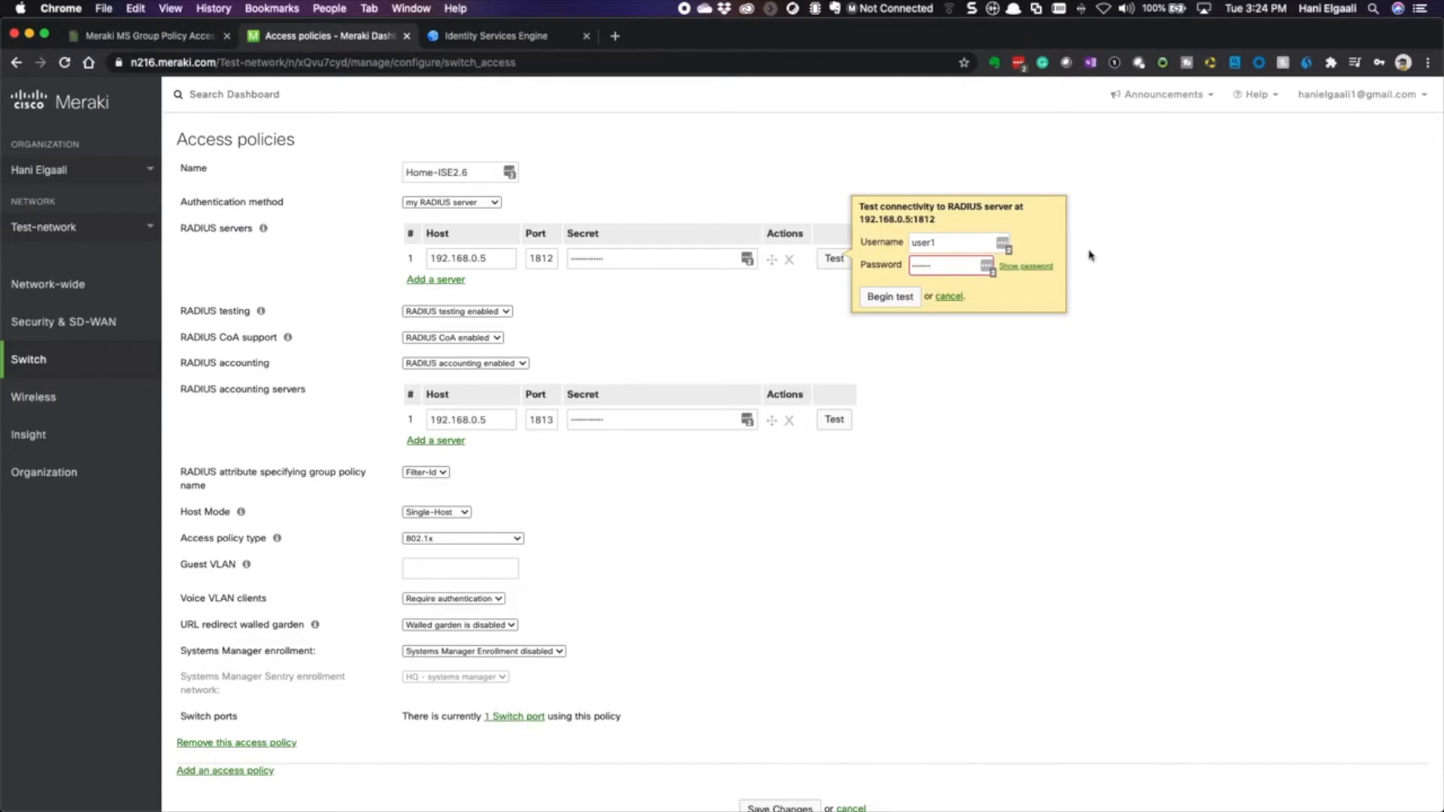
left_click(878, 300)
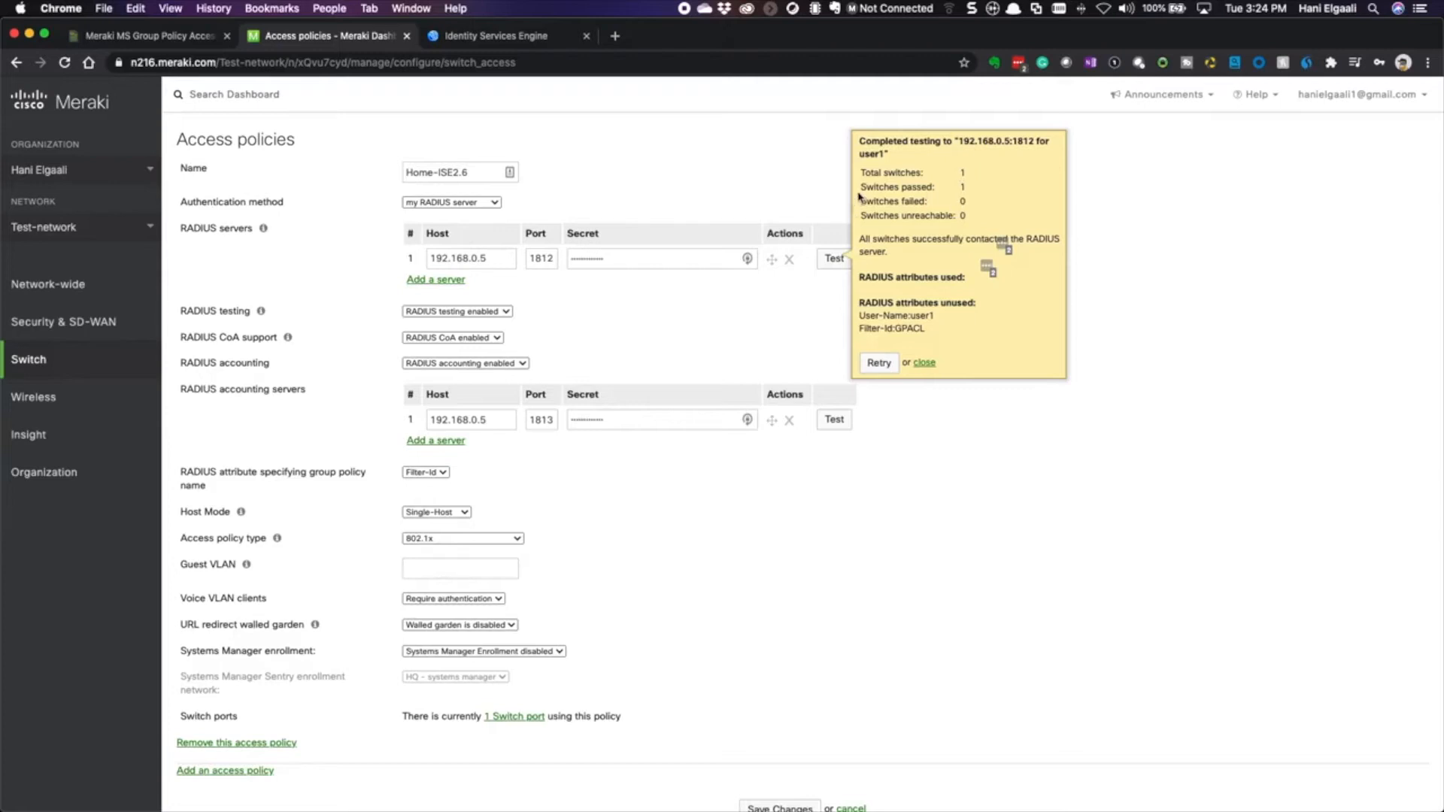
- Review the passing switch count and returned Filter-Id:GPACL, then close the results
left_click_drag(862, 192, 978, 218)
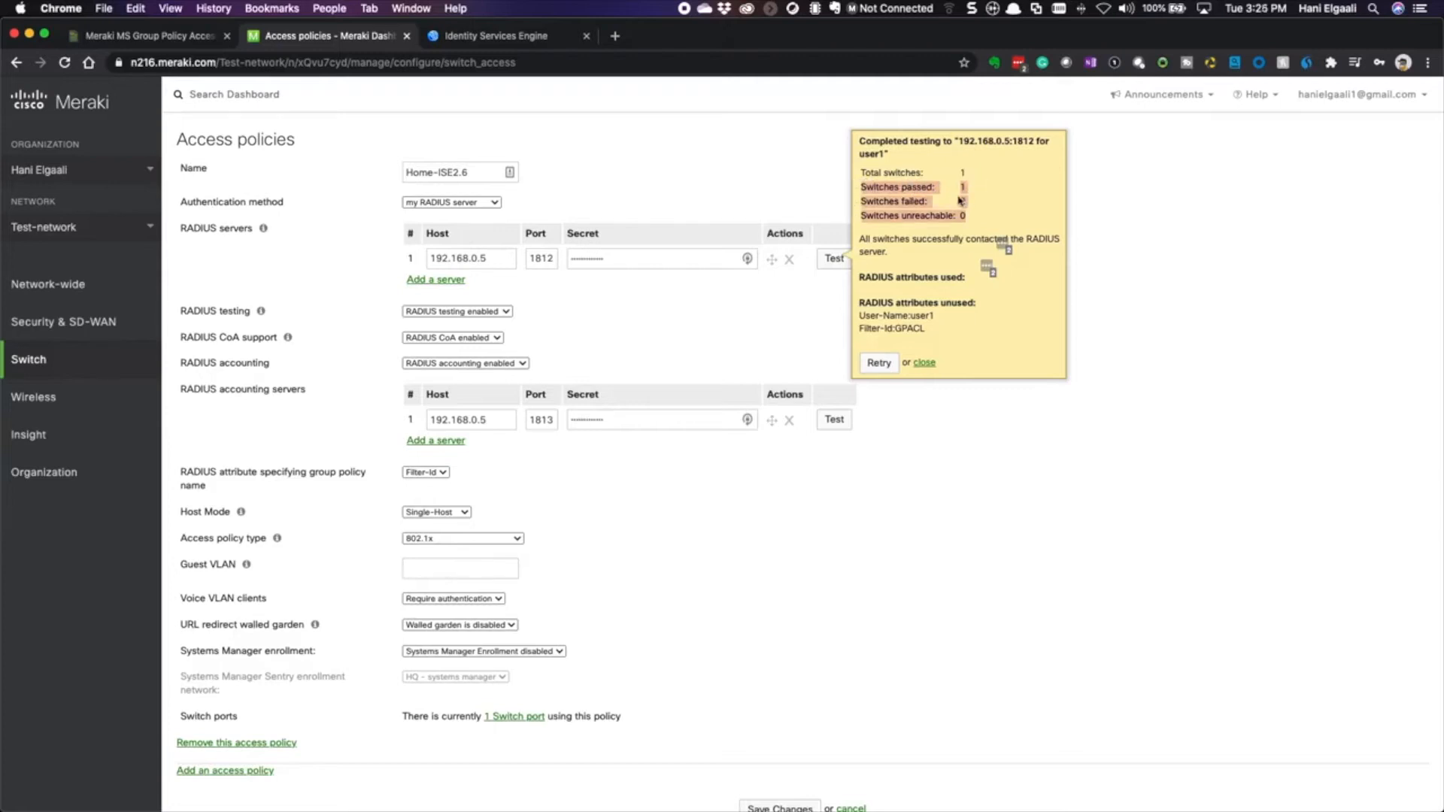
left_click(909, 241)
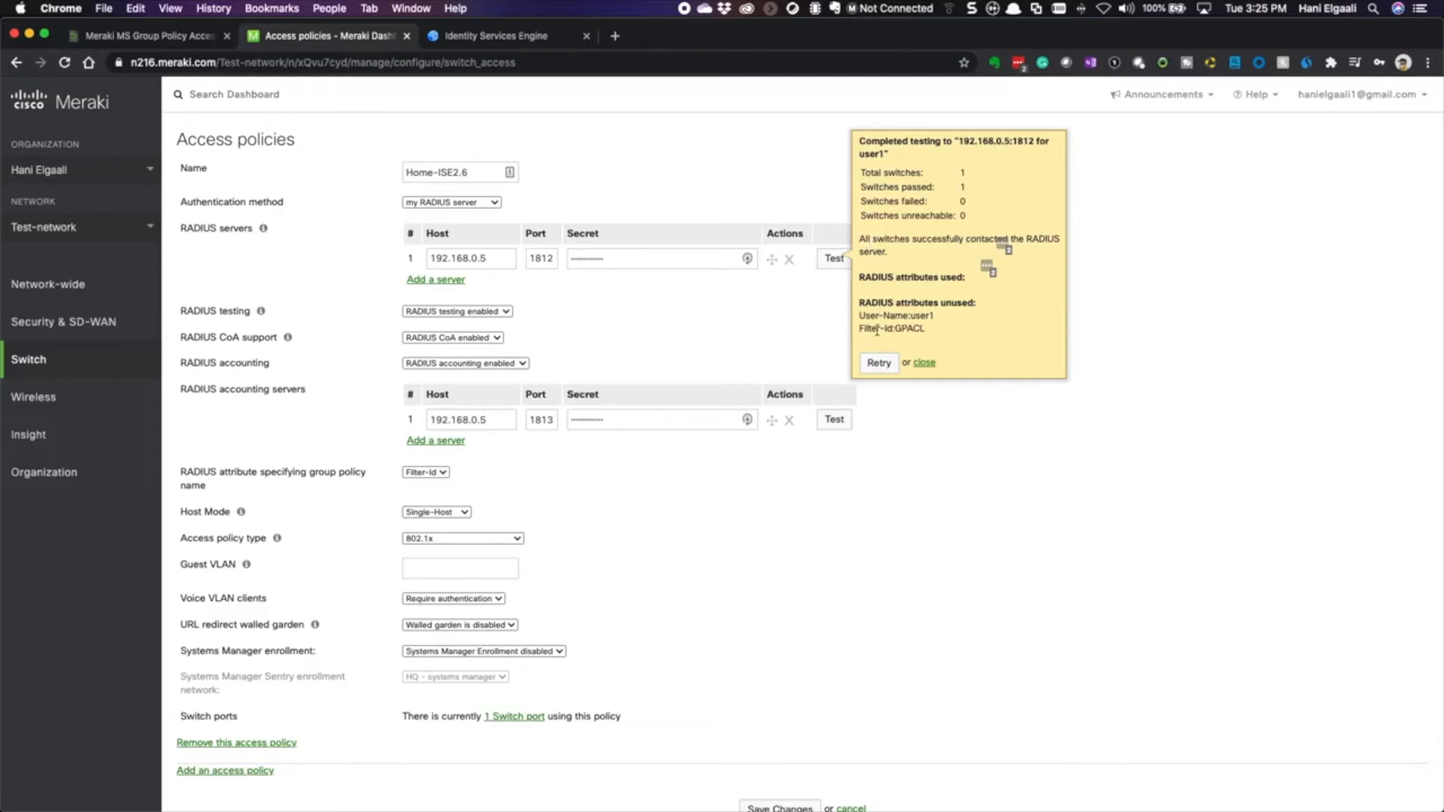
mouse_move(861, 317)
left_mouse_down()
mouse_move(934, 310)
mouse_move(919, 328)
mouse_move(854, 336)
left_mouse_up()
left_click(923, 333)
left_click(874, 333)
left_click(924, 365)
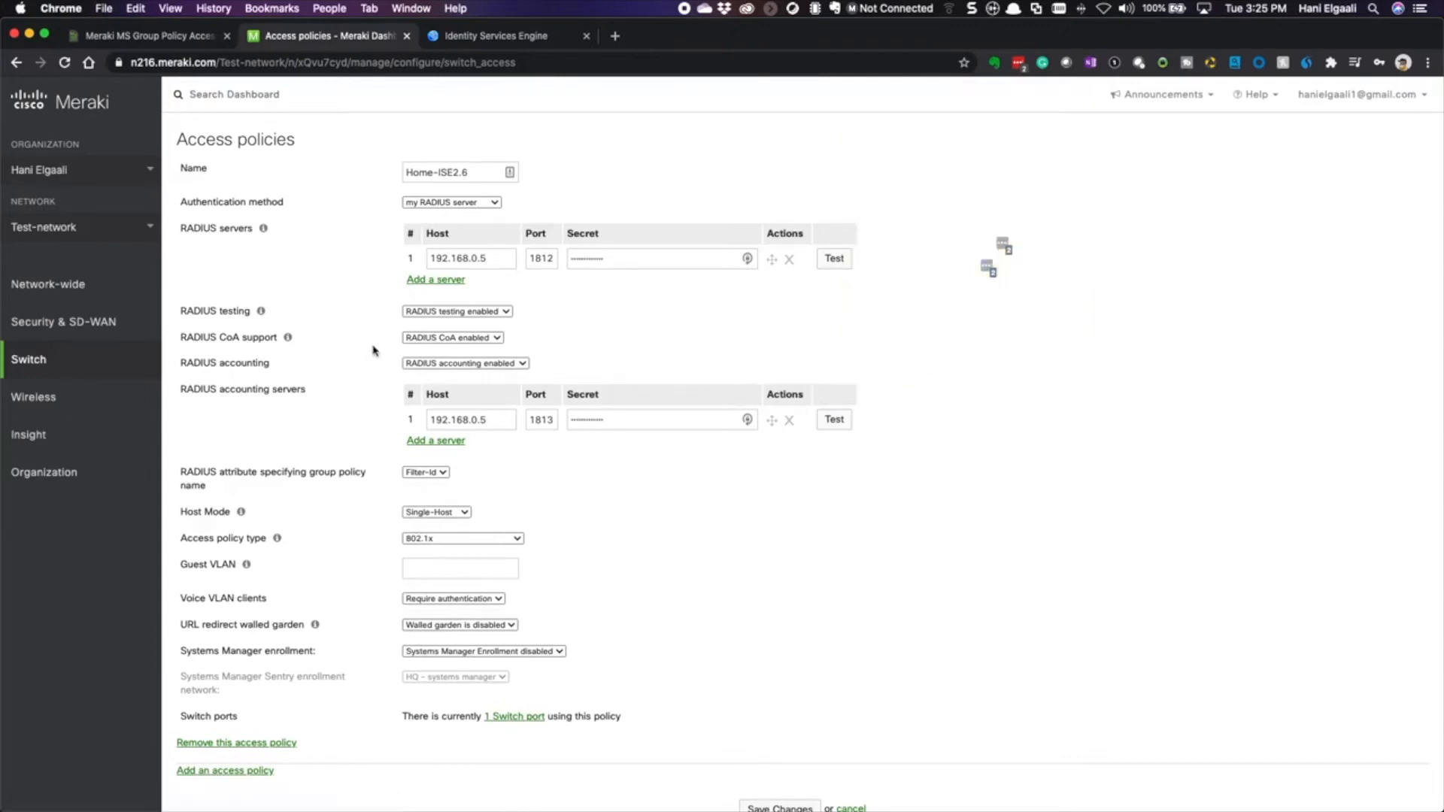
- Open the settings of switch port SW2 / 23 from the switchports list
mouse_move(118, 379)
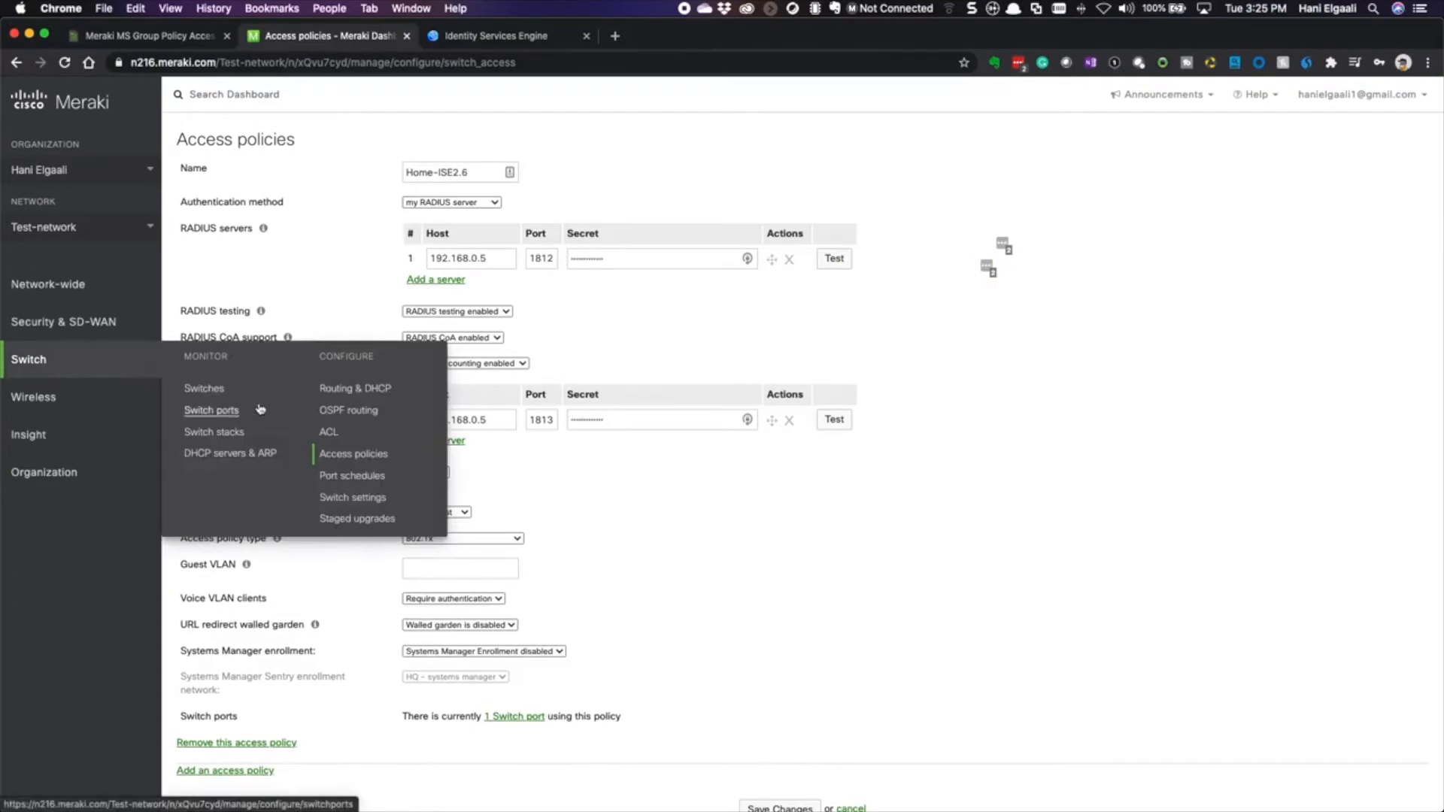
left_click(220, 410)
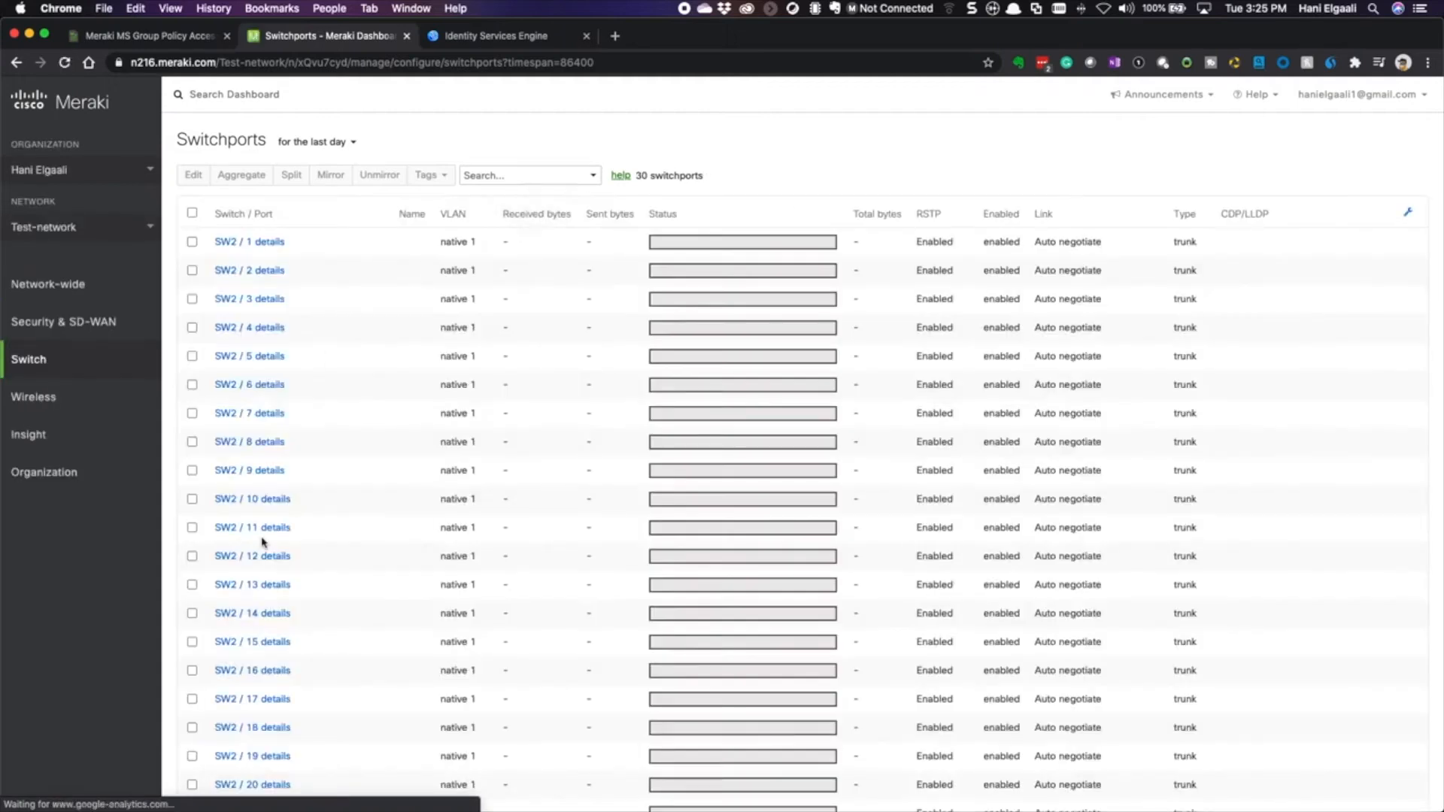
scroll(322, 447, "down", 10)
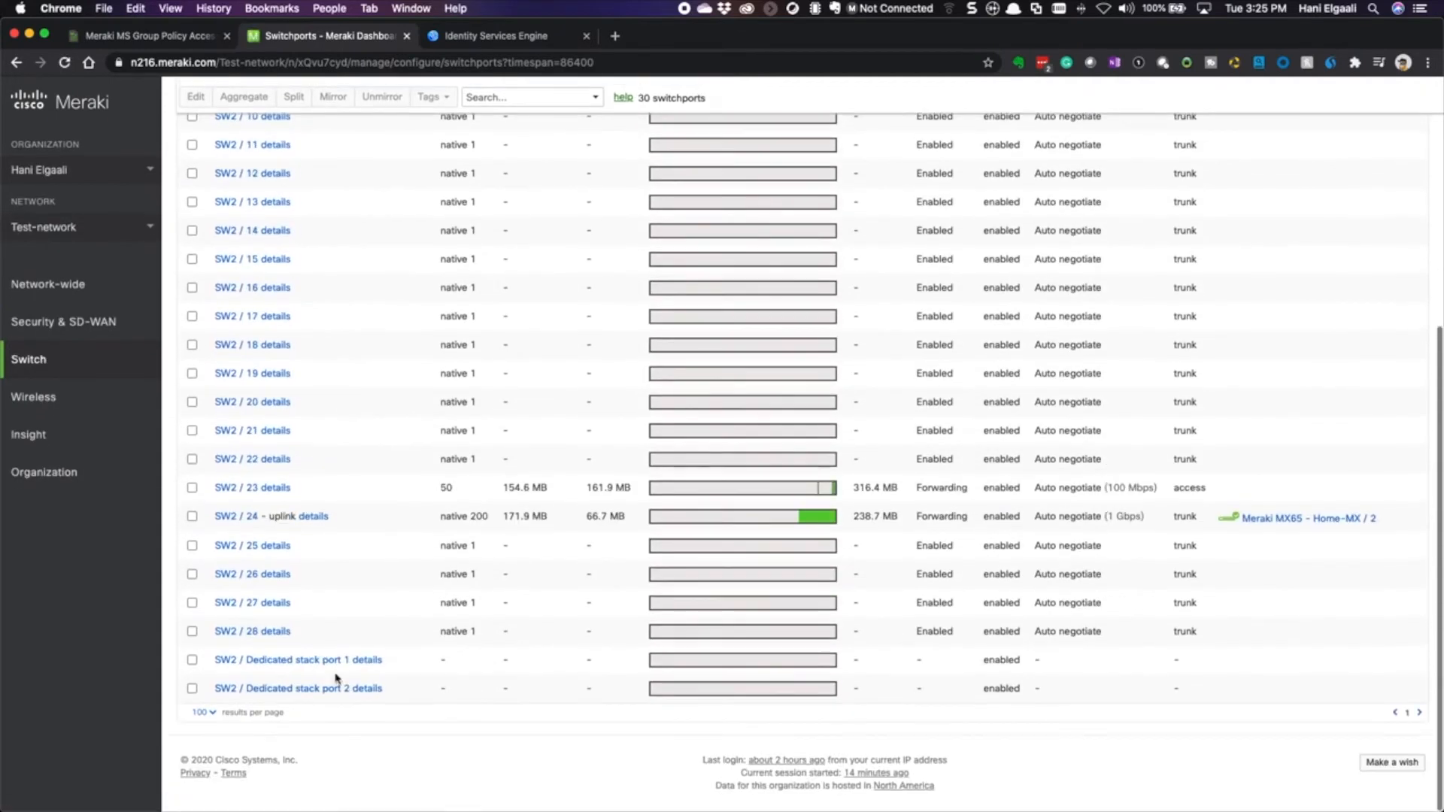
left_click(237, 490)
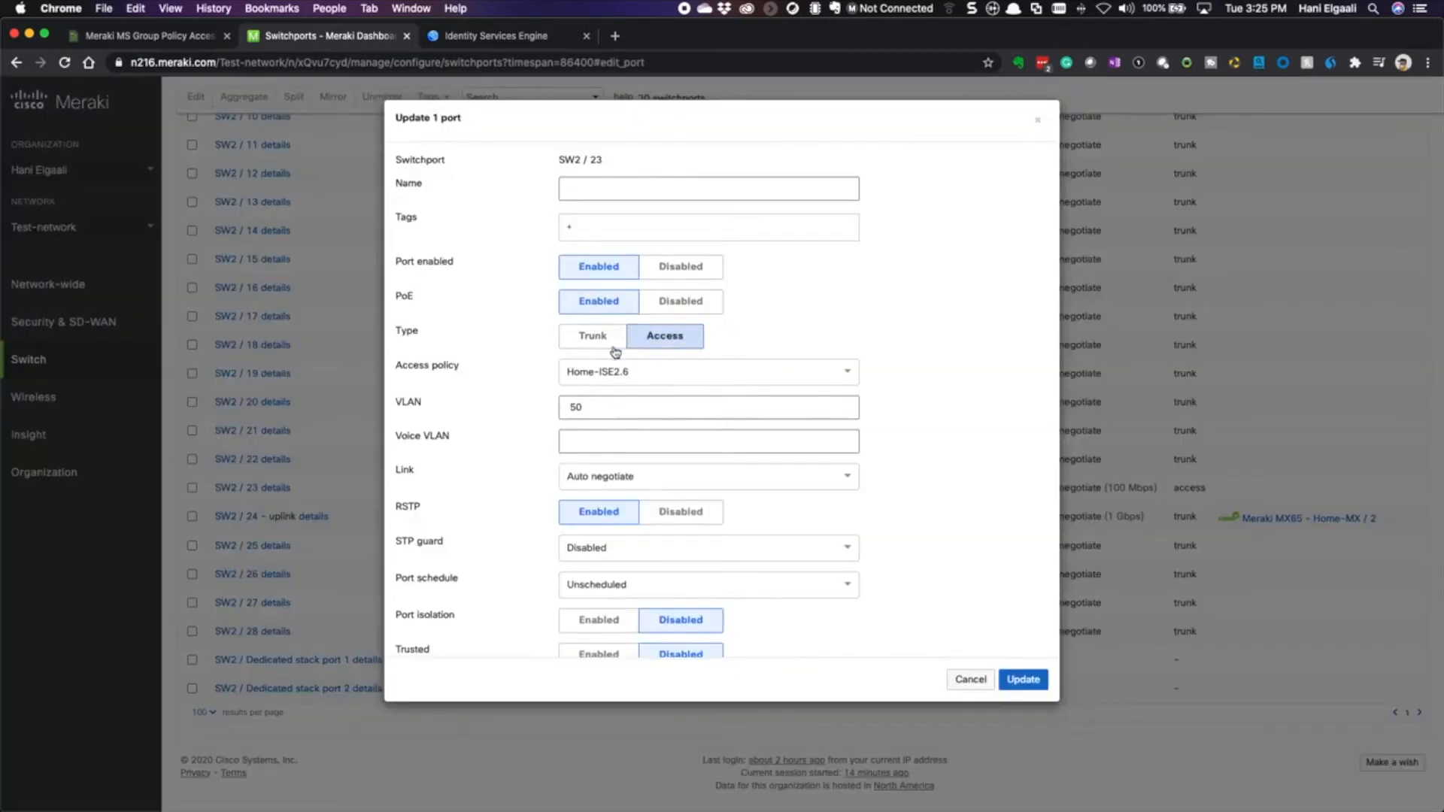
- Set the port's access policy to Home-ISE2.6, keep VLAN 50, and update
left_click(655, 370)
left_click(645, 398)
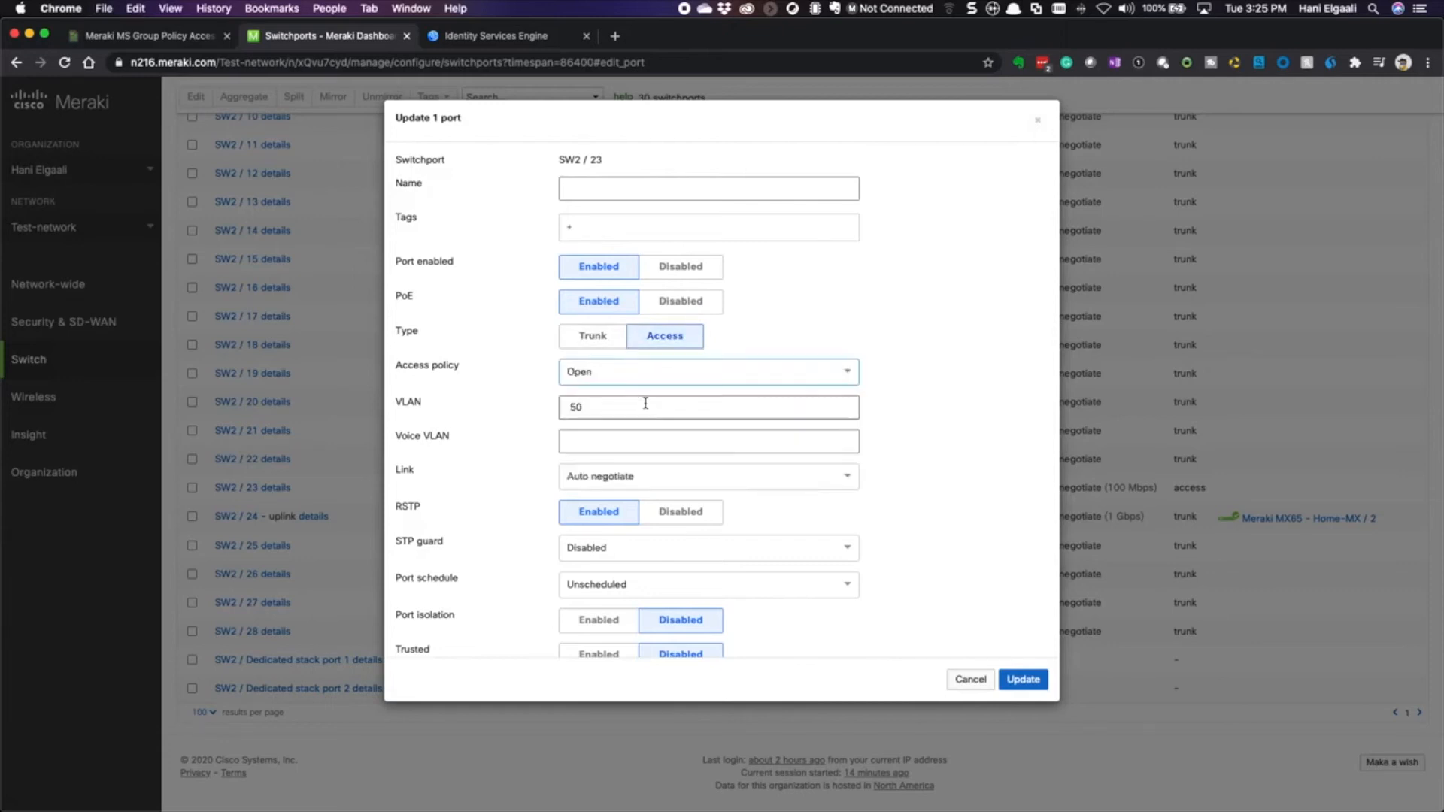
left_click(653, 375)
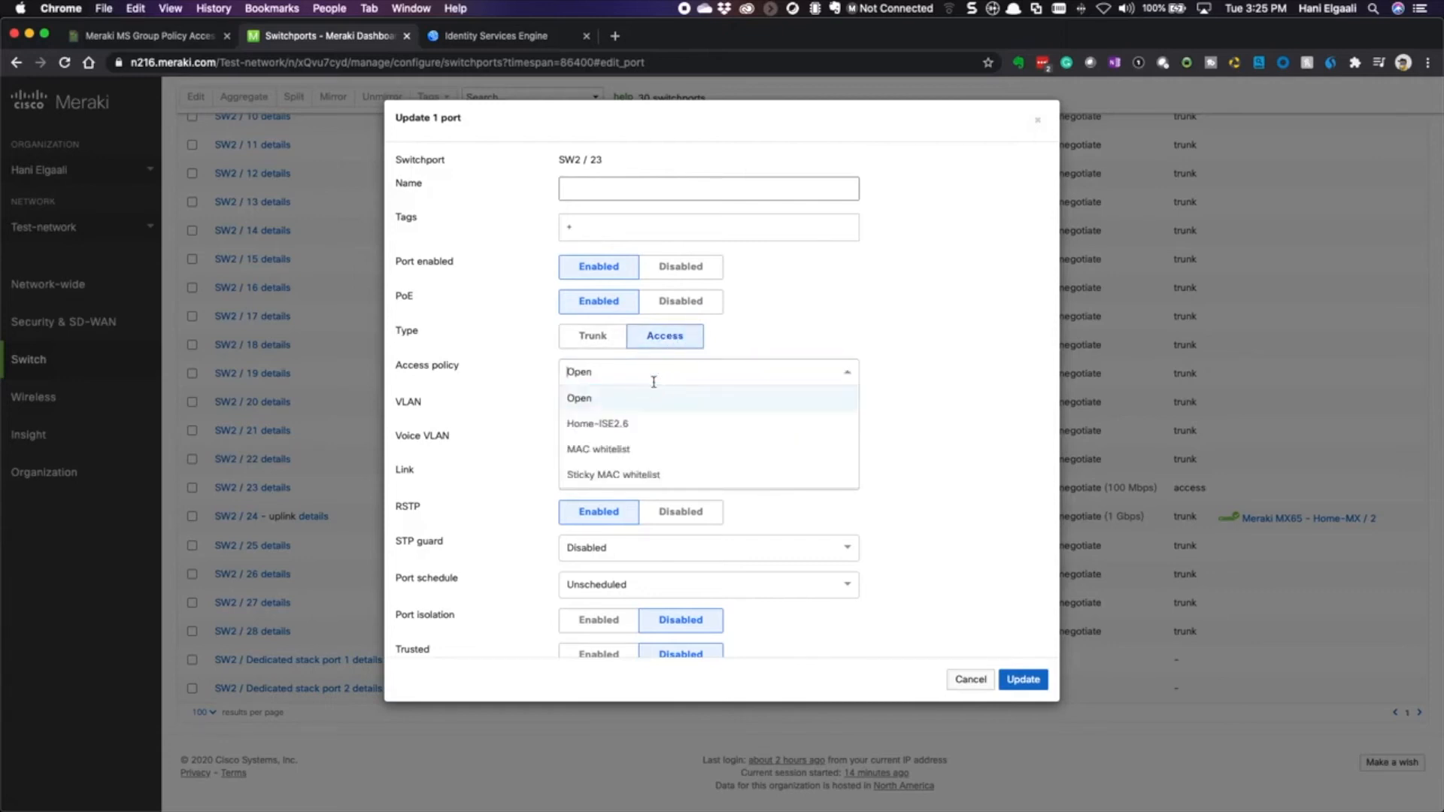
left_click(608, 425)
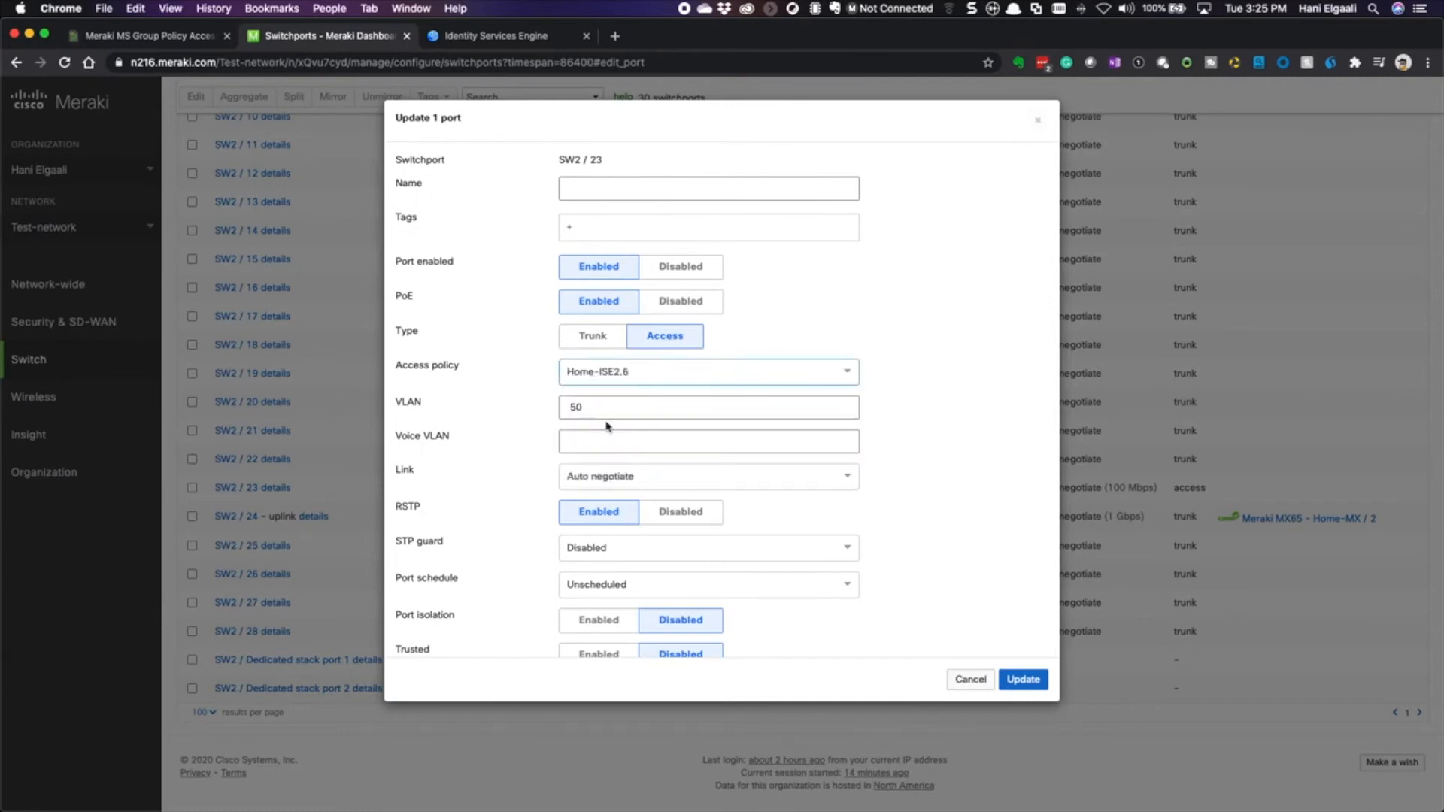
left_click(597, 407)
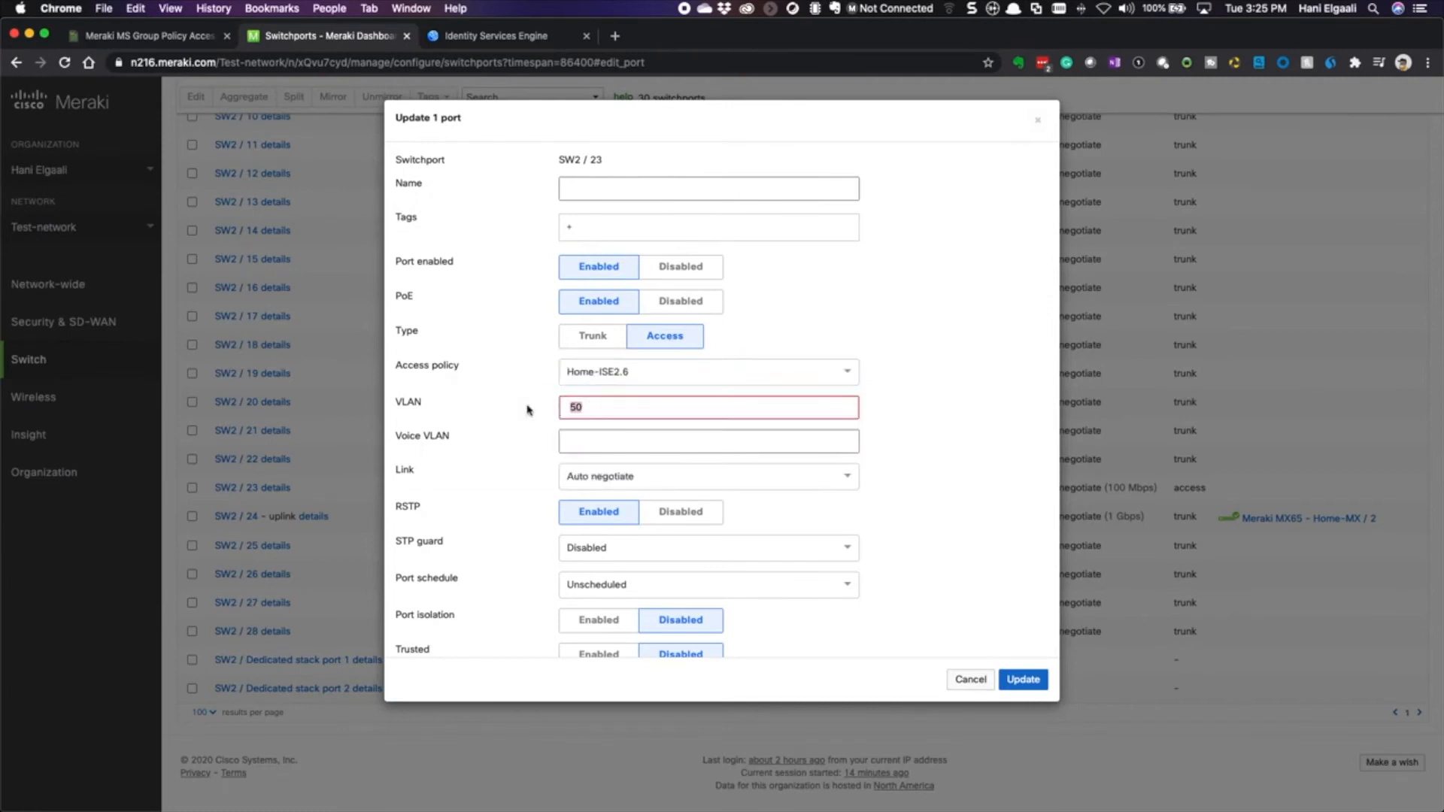
left_click_drag(582, 409, 531, 409)
left_click_drag(607, 406, 528, 407)
left_click(955, 419)
left_click(1022, 680)
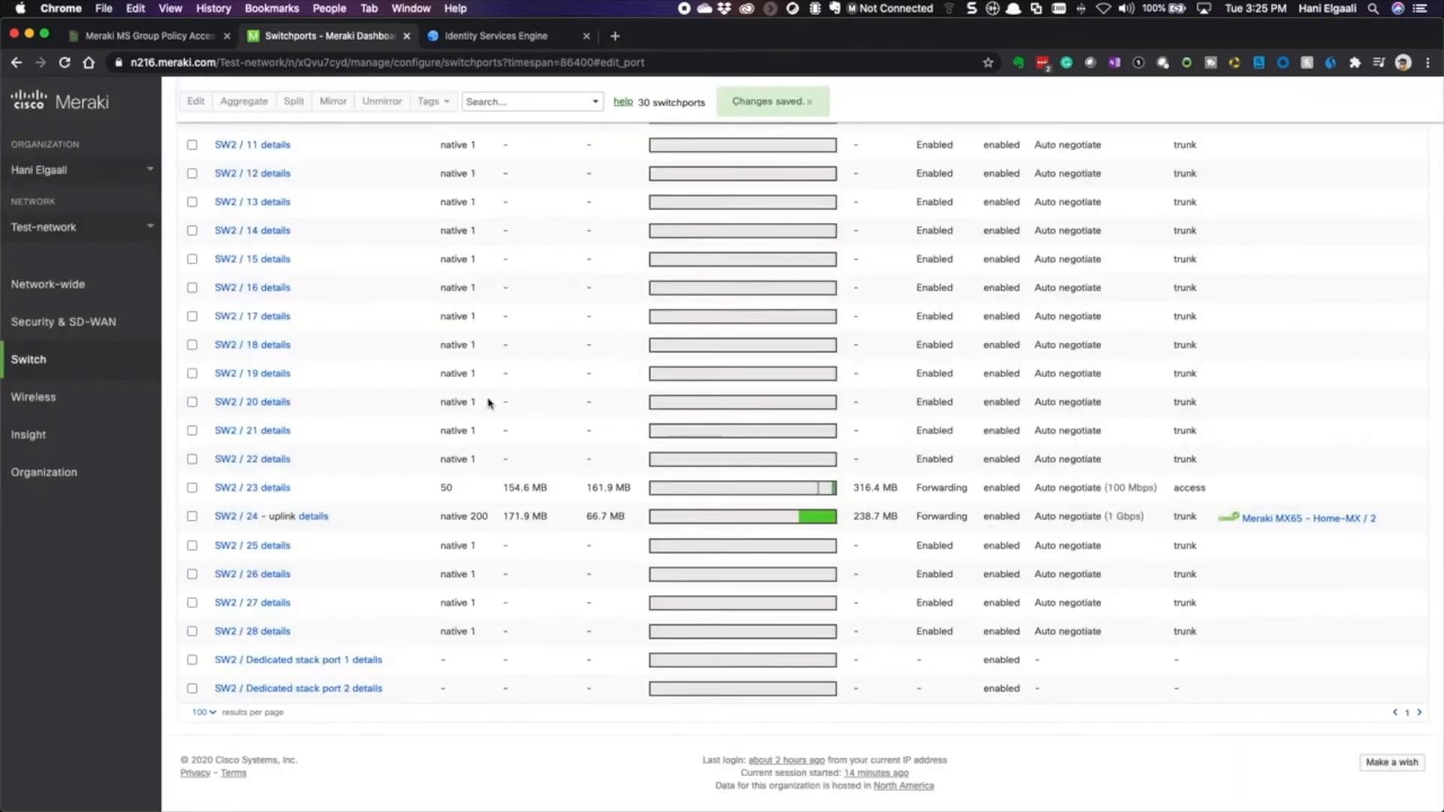
mouse_move(93, 367)
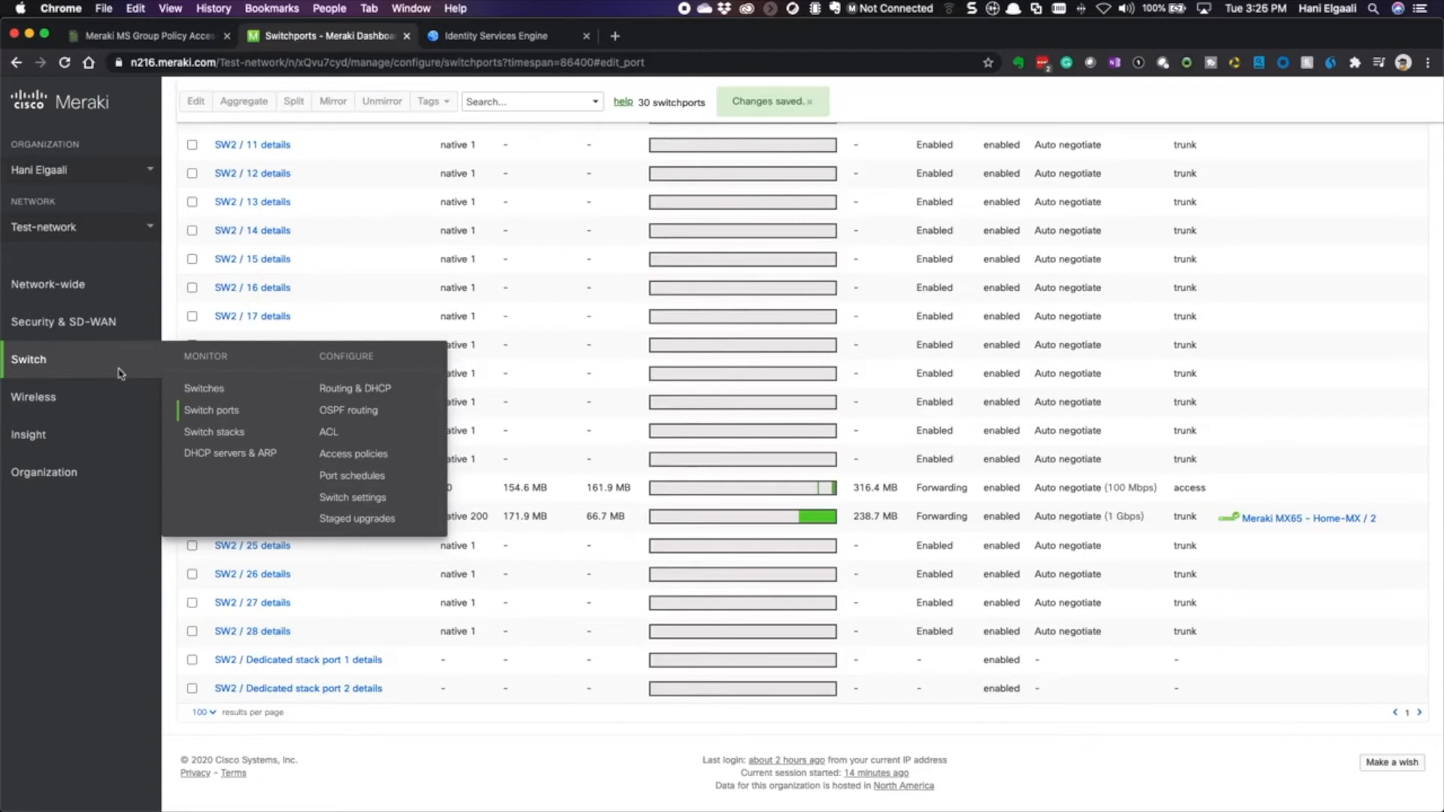
- Sign in to ISE with the admin credentials, decline LastPass saving, and go to Policy Sets
left_click(475, 38)
left_click(733, 418)
type("admin")
key("Tab")
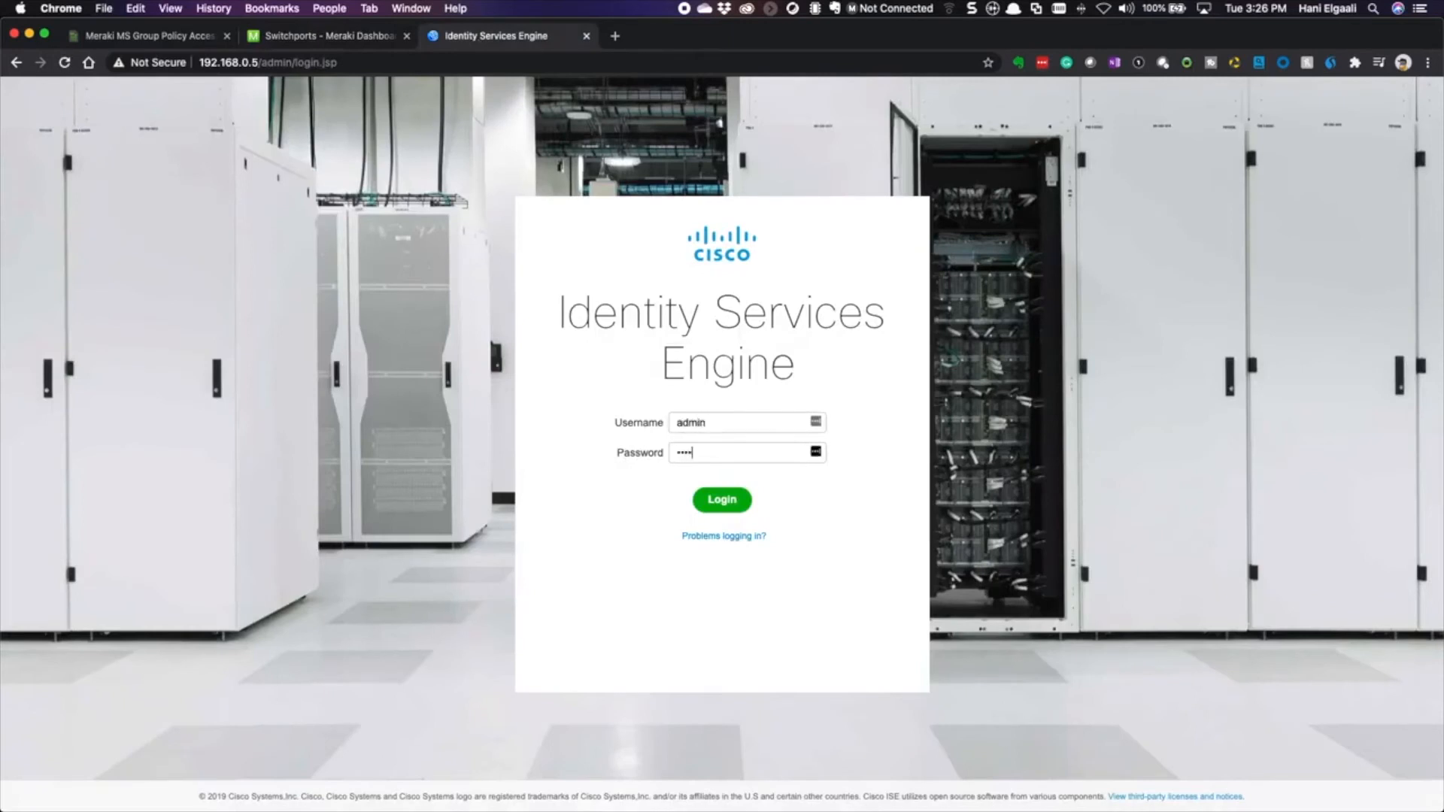
key("Return")
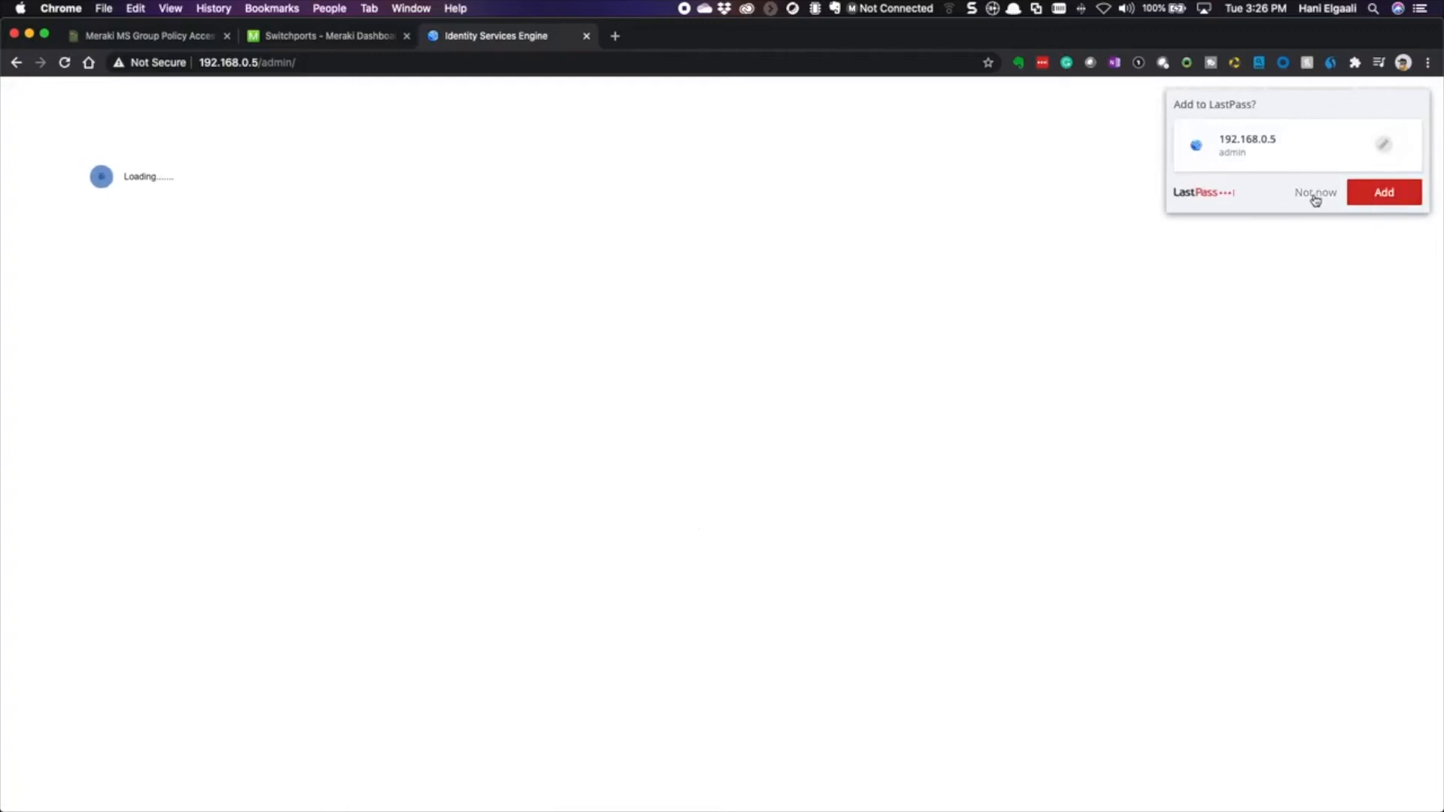
left_click(1316, 196)
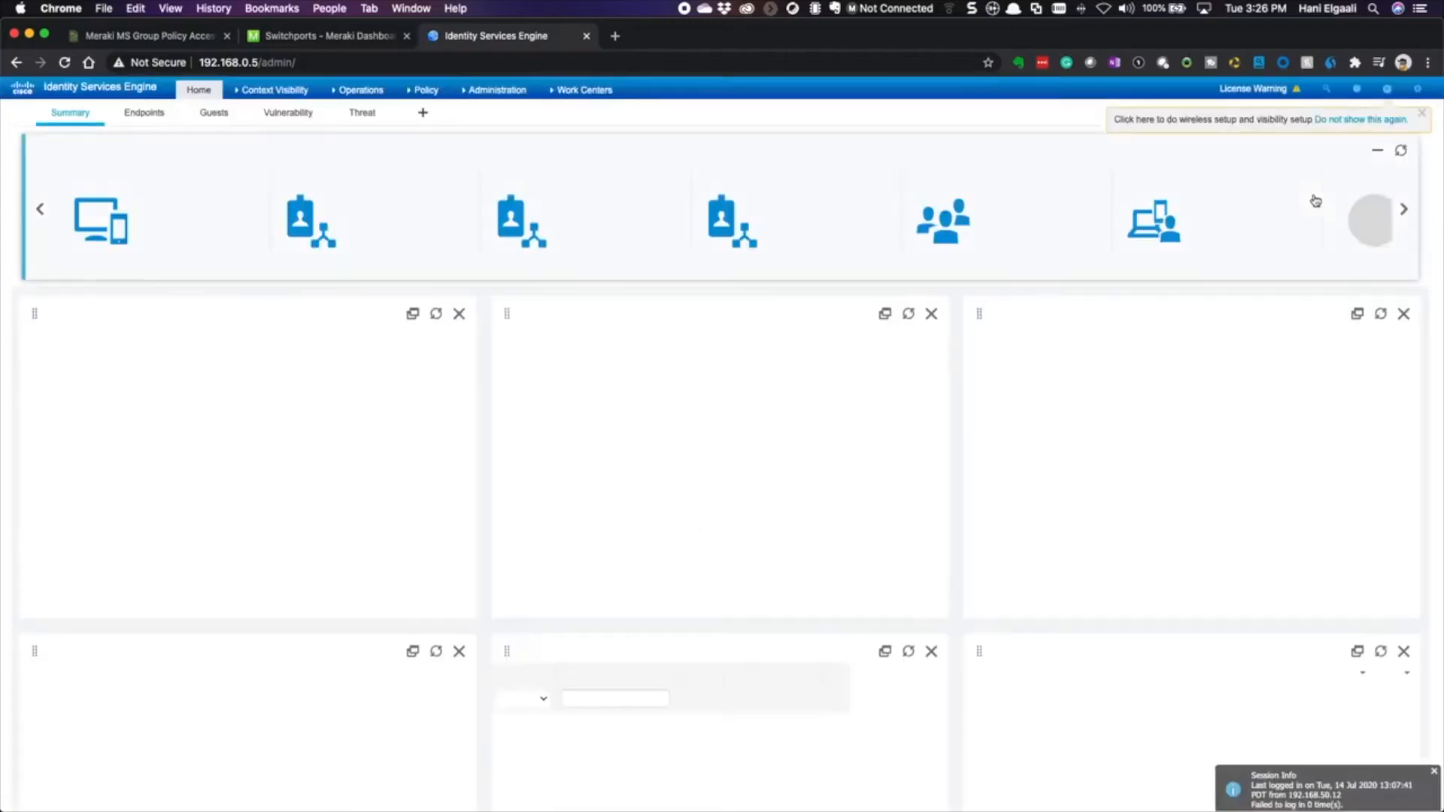
mouse_move(485, 94)
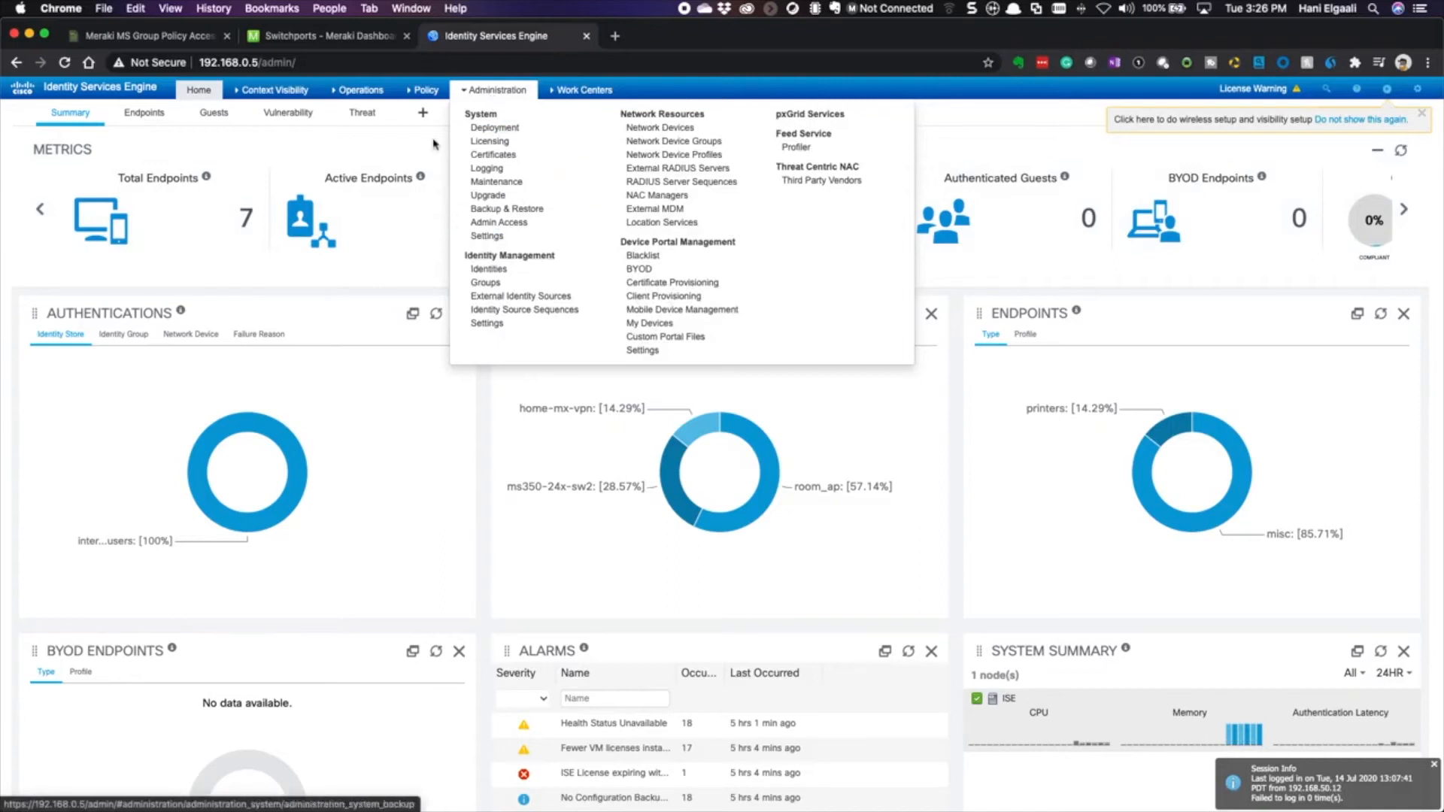
left_click(431, 115)
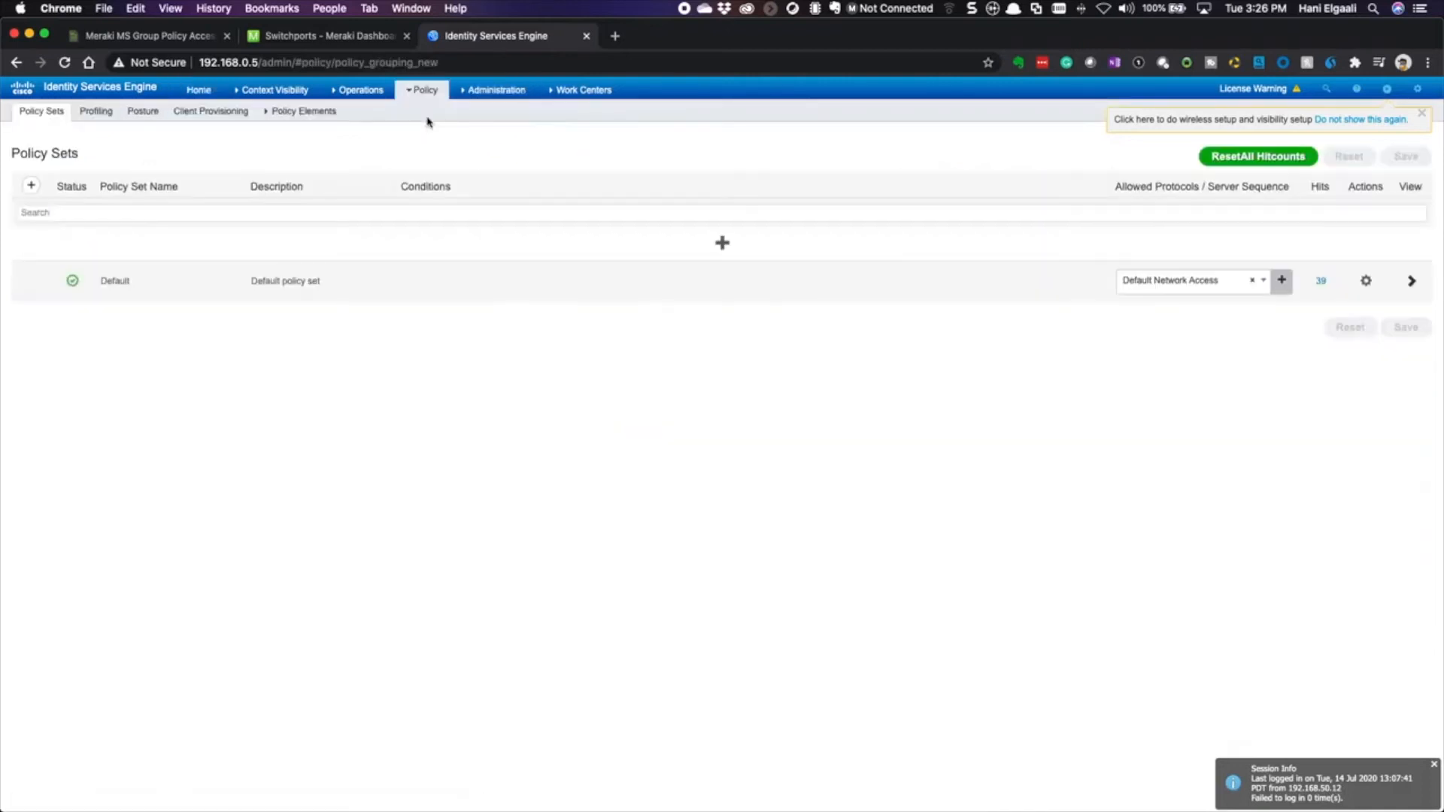
- Open the Default policy set and expand its Authorization Policy down to GP_ACL-Permit-Rule
left_click(1412, 282)
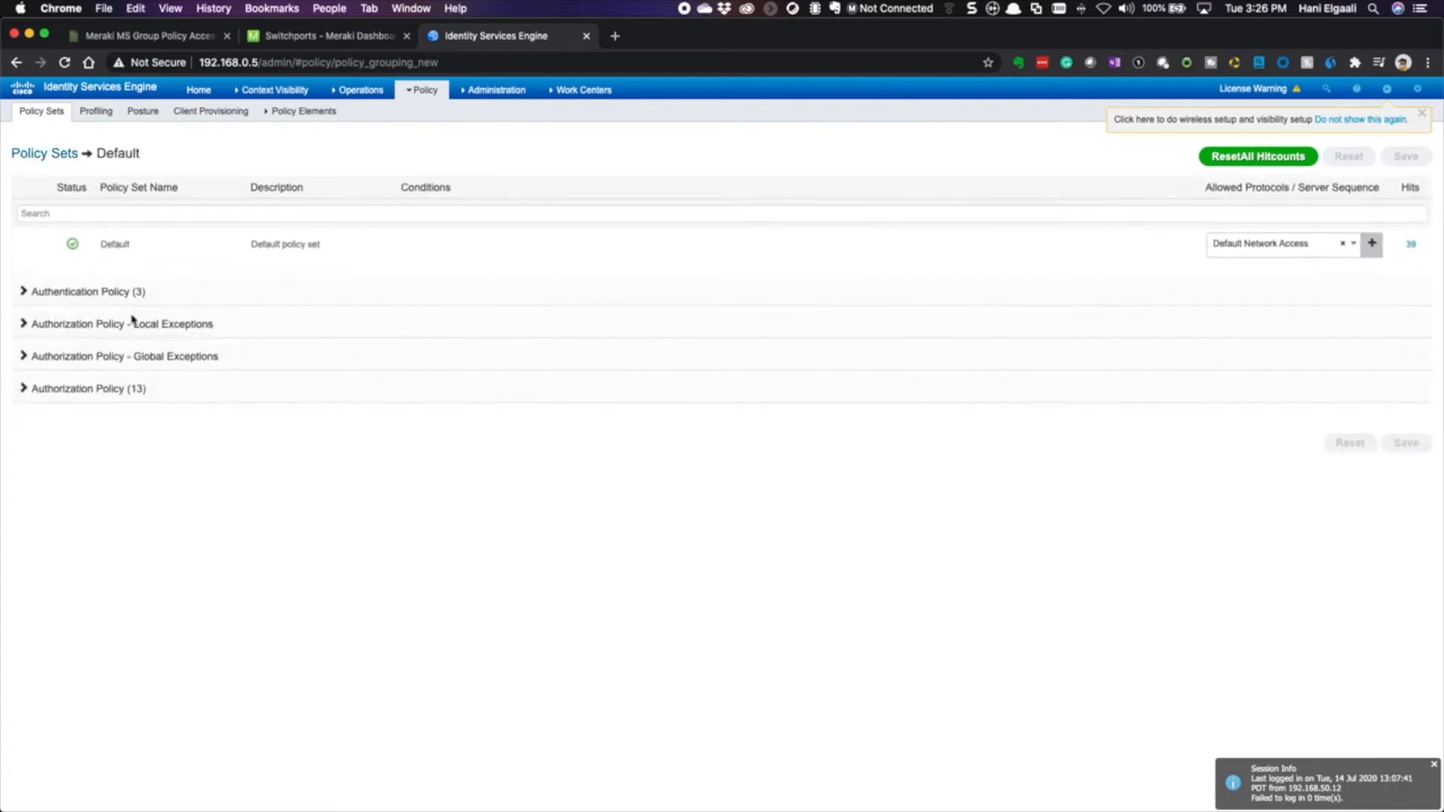
left_click(22, 388)
scroll(352, 636, "down", 7)
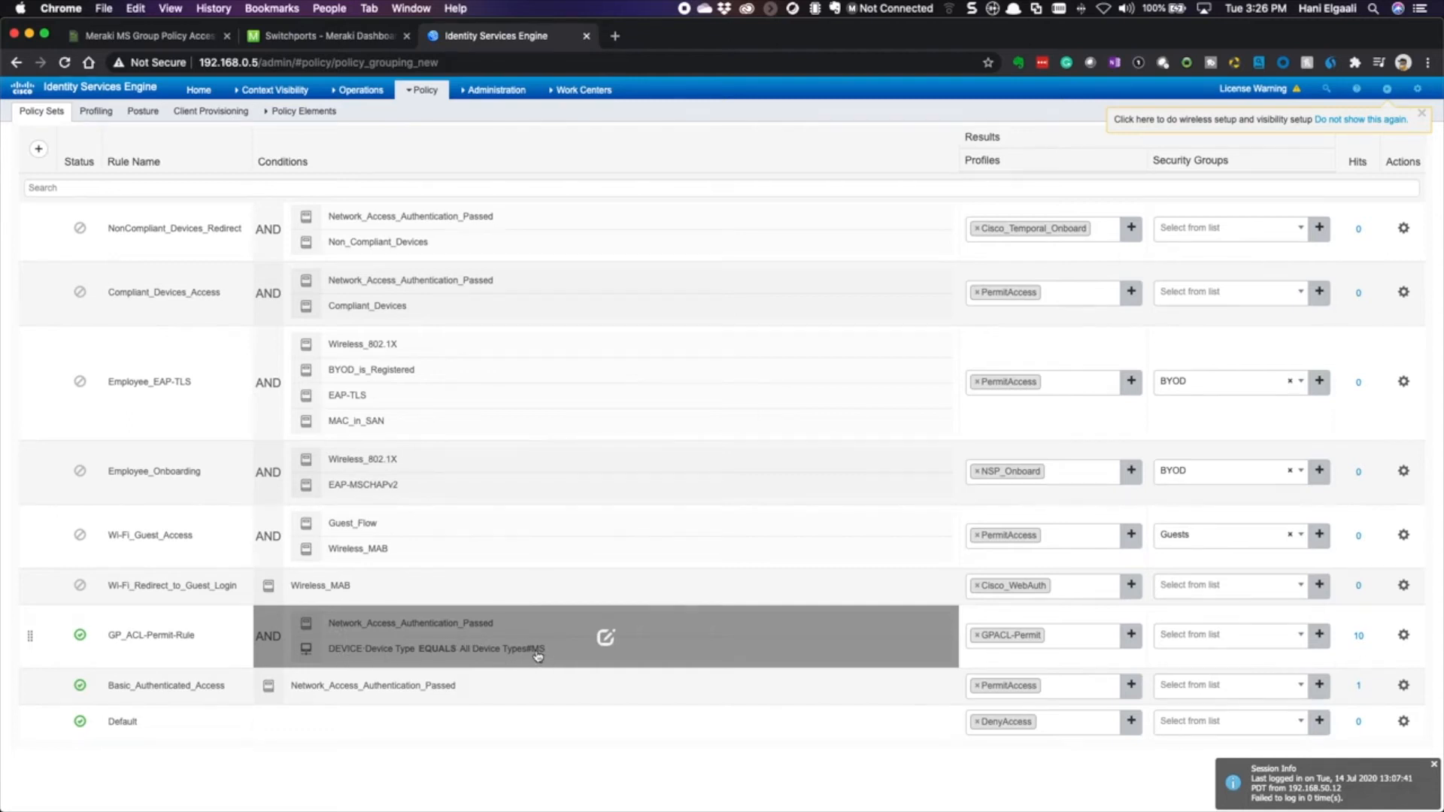
left_click(497, 90)
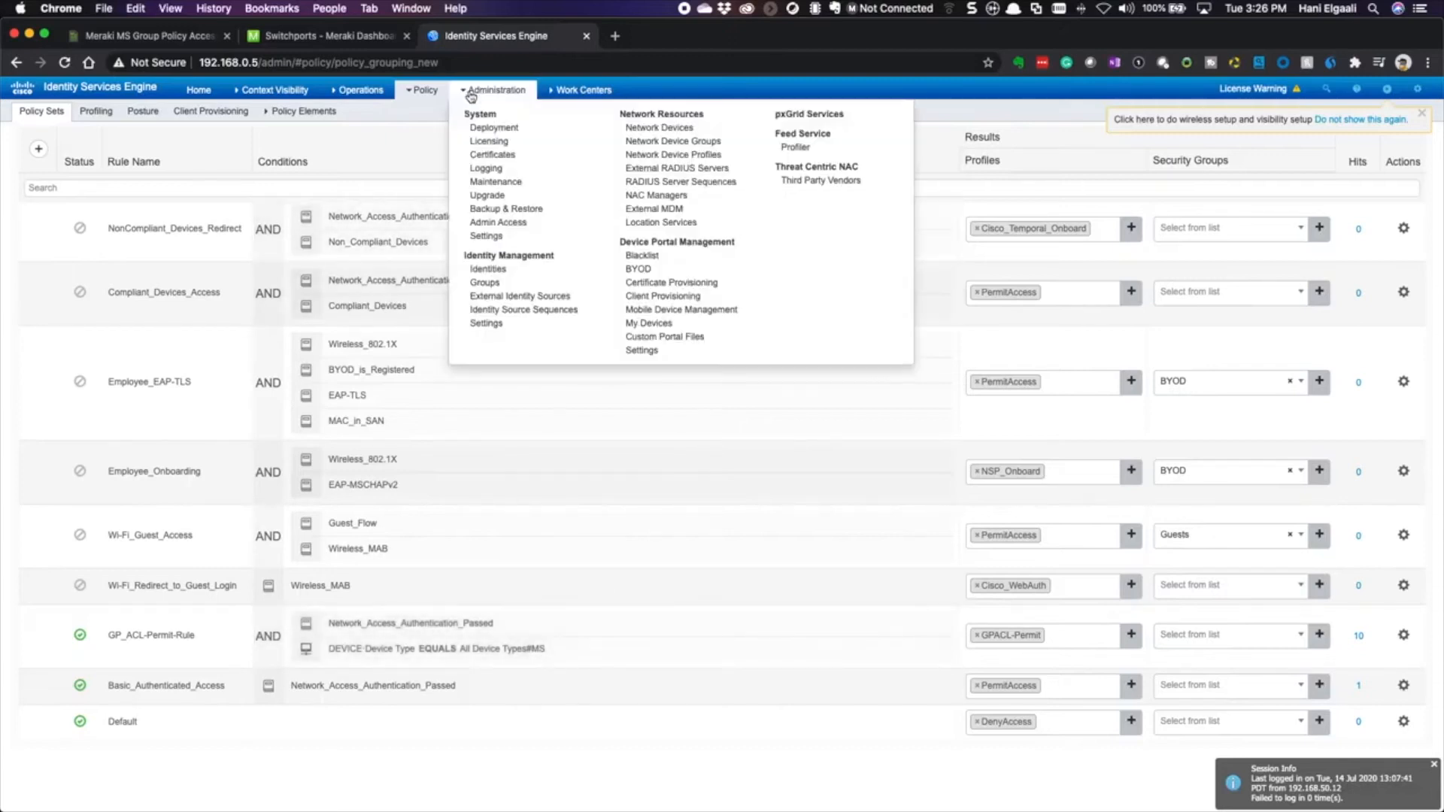
- Open network device MS350-24X-SW2 and verify its Device Type is MS
left_click(646, 129)
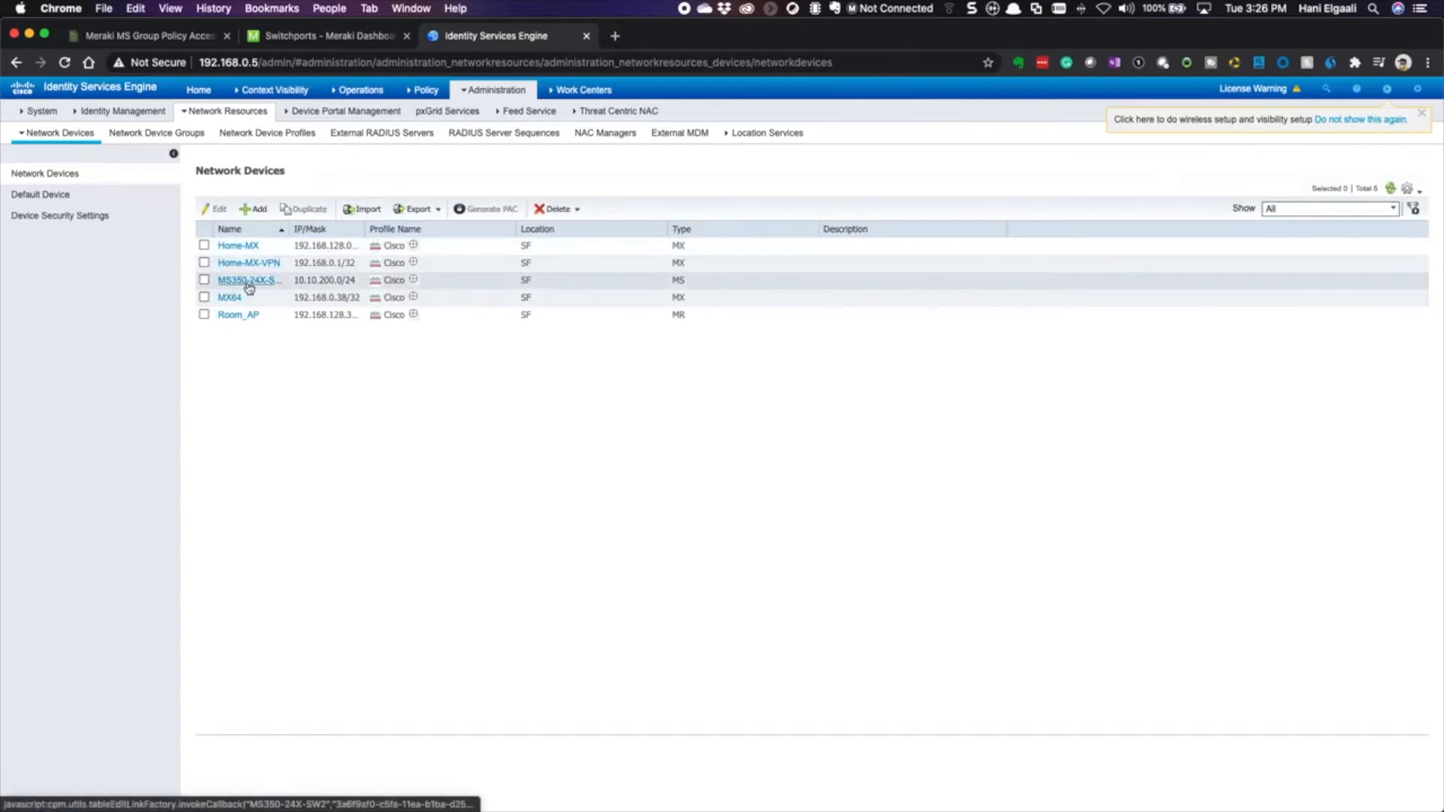
left_click(245, 279)
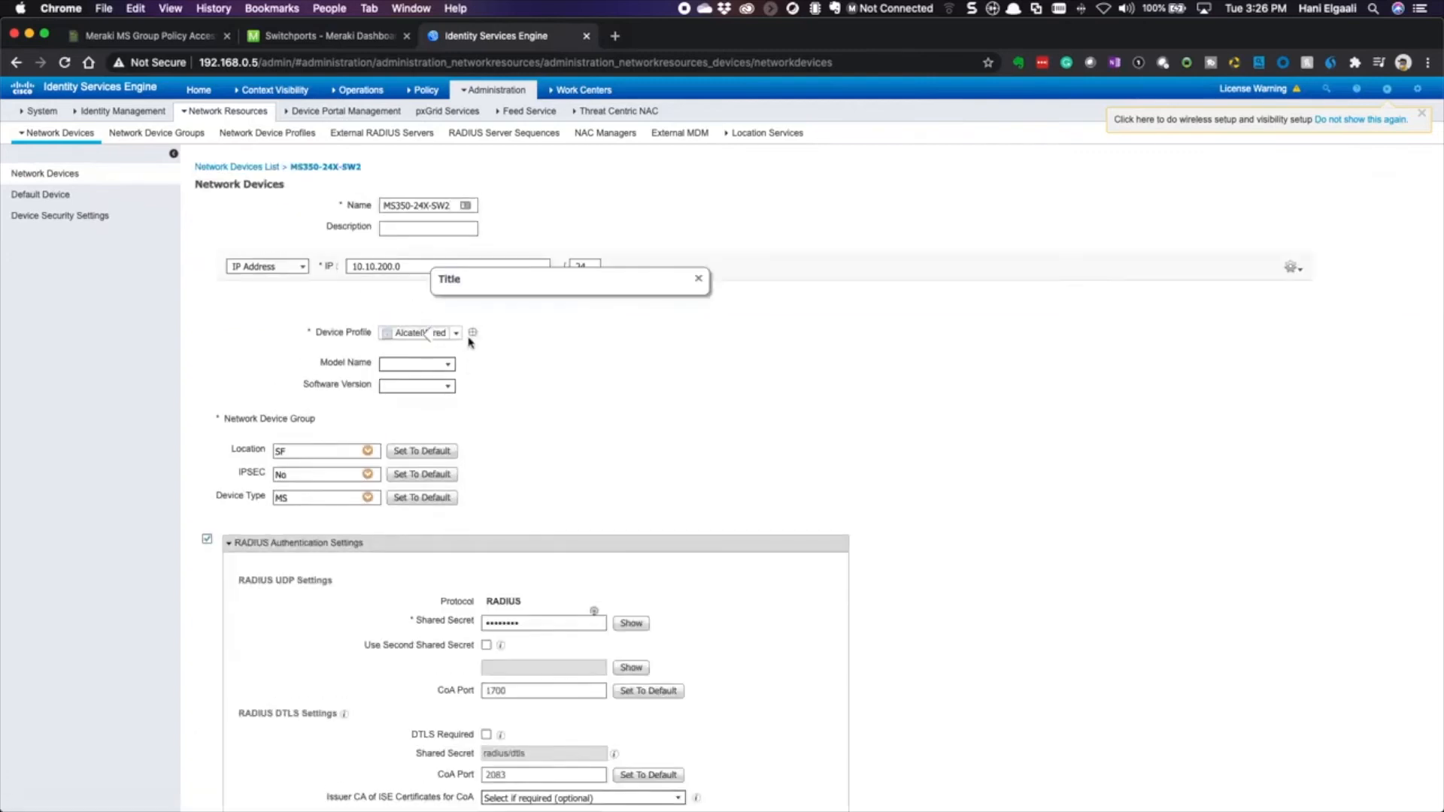
left_click_drag(386, 205, 439, 204)
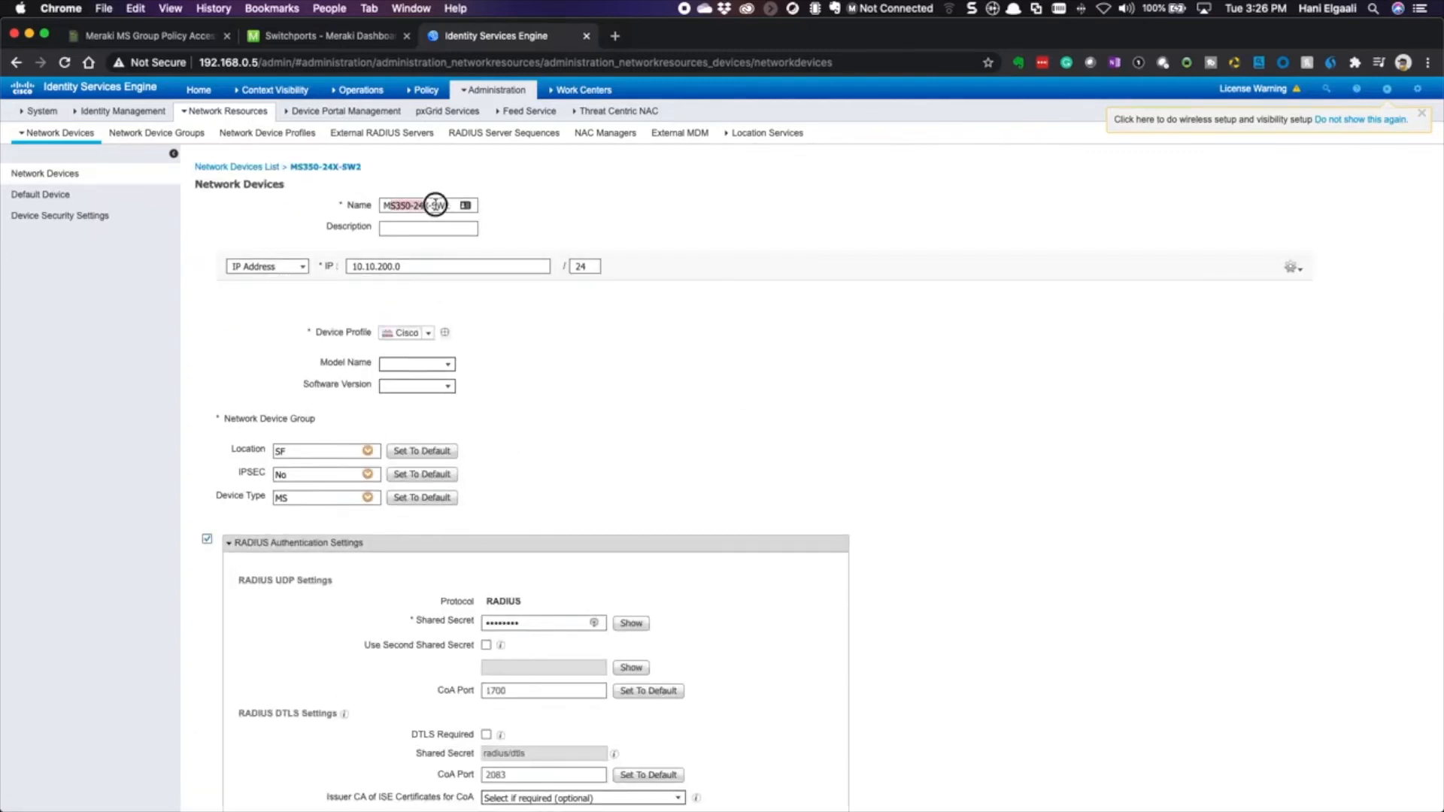
left_click(519, 351)
scroll(519, 354, "down", 2)
scroll(518, 353, "down", 4)
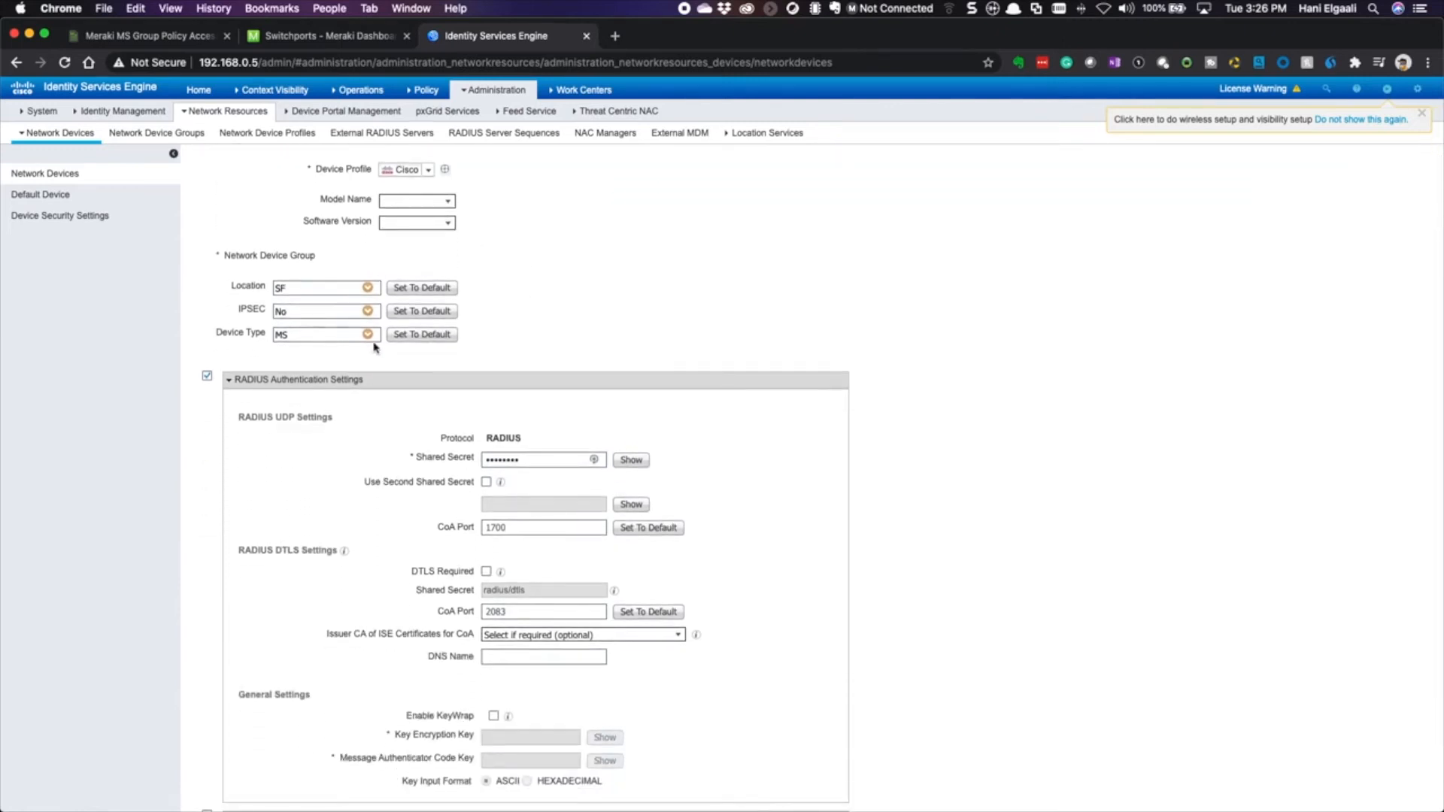
left_click(370, 338)
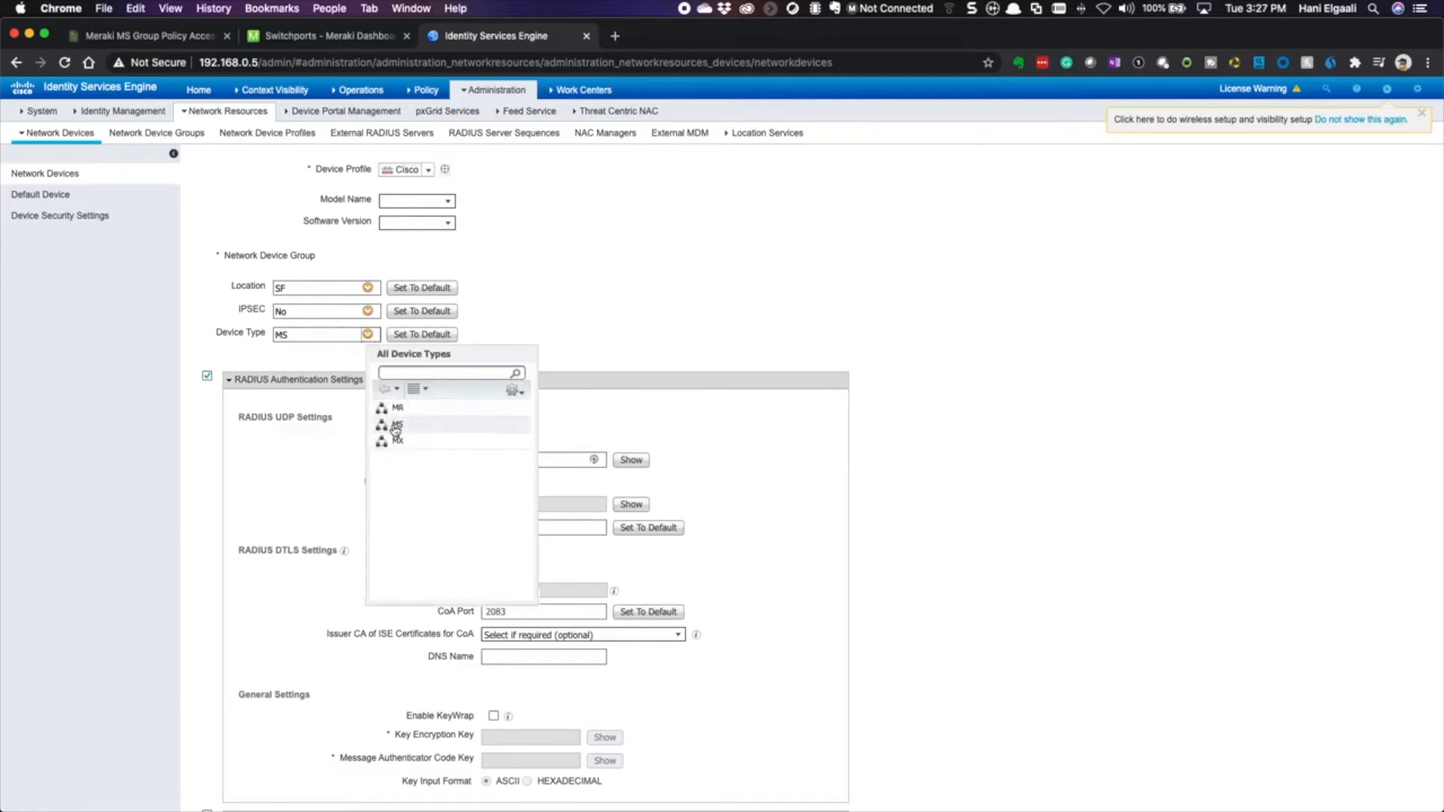
left_click(542, 306)
scroll(540, 308, "up", 4)
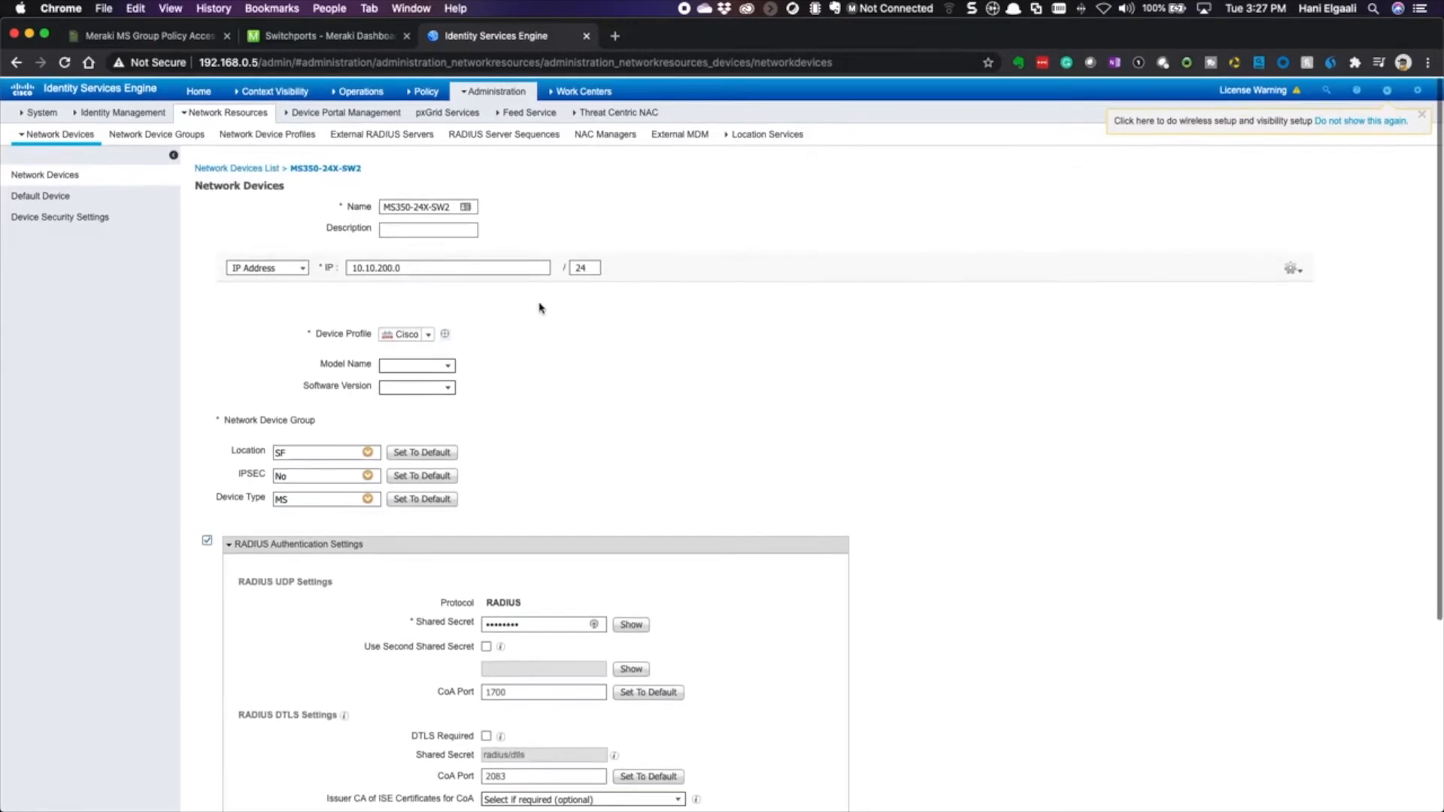
mouse_move(493, 90)
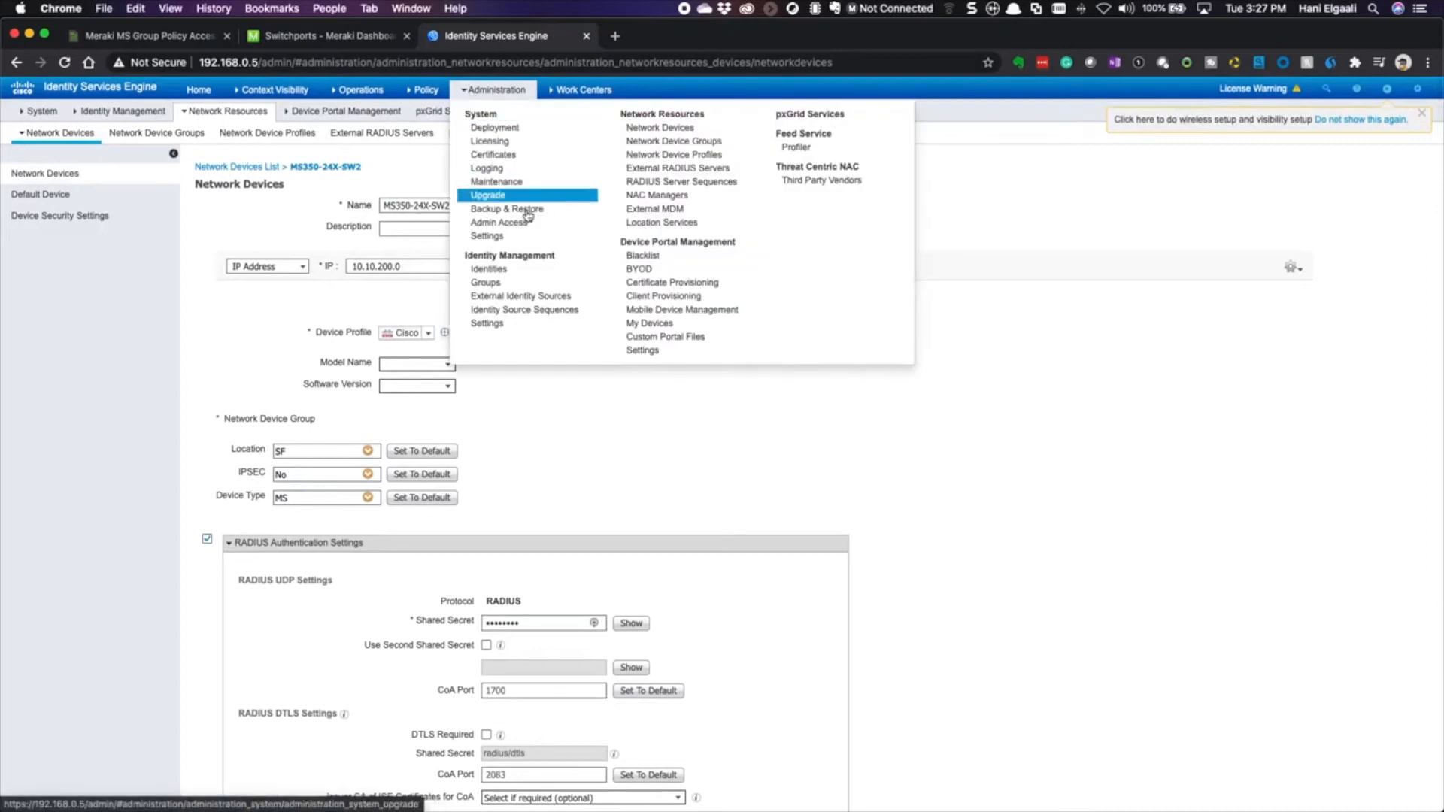
mouse_move(423, 91)
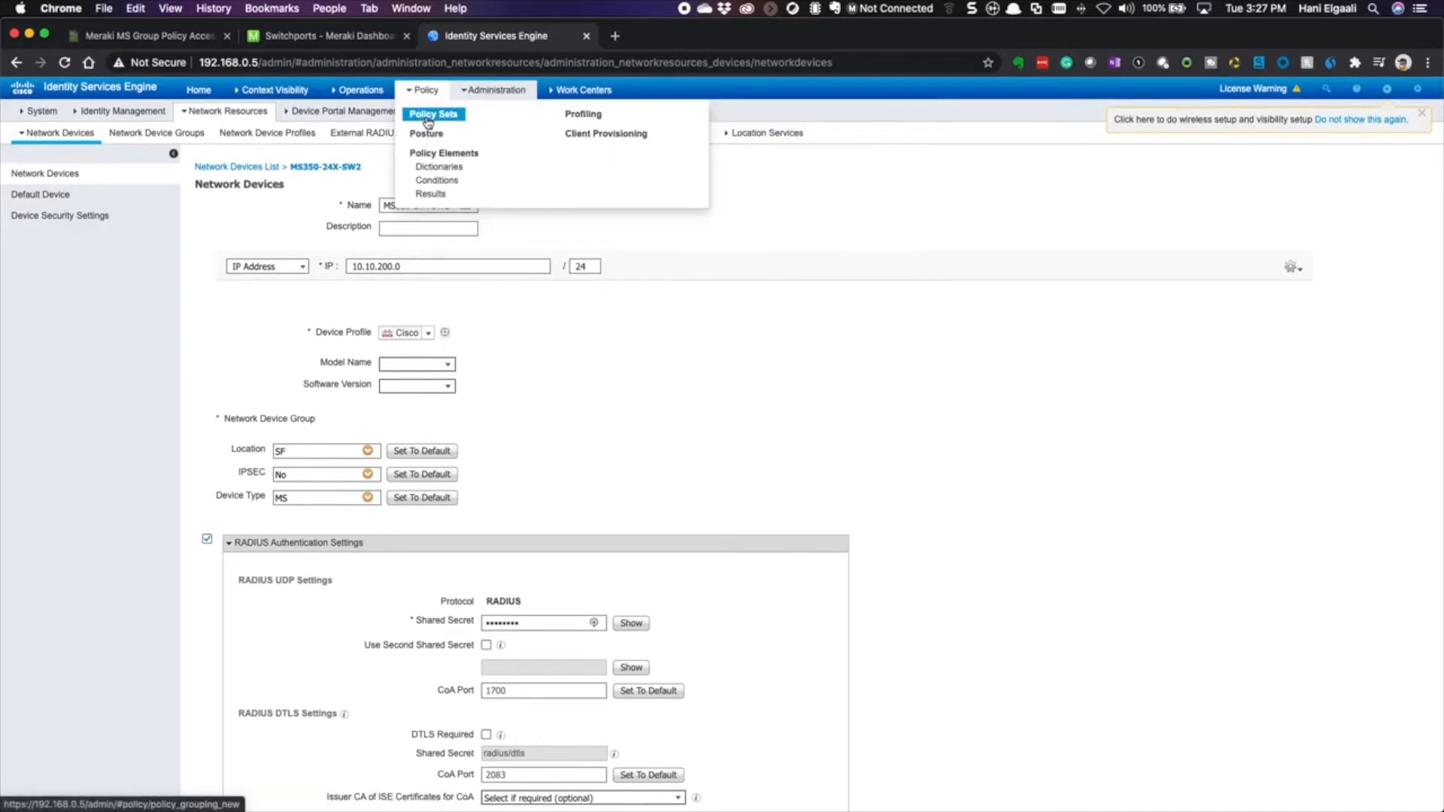
left_click(428, 119)
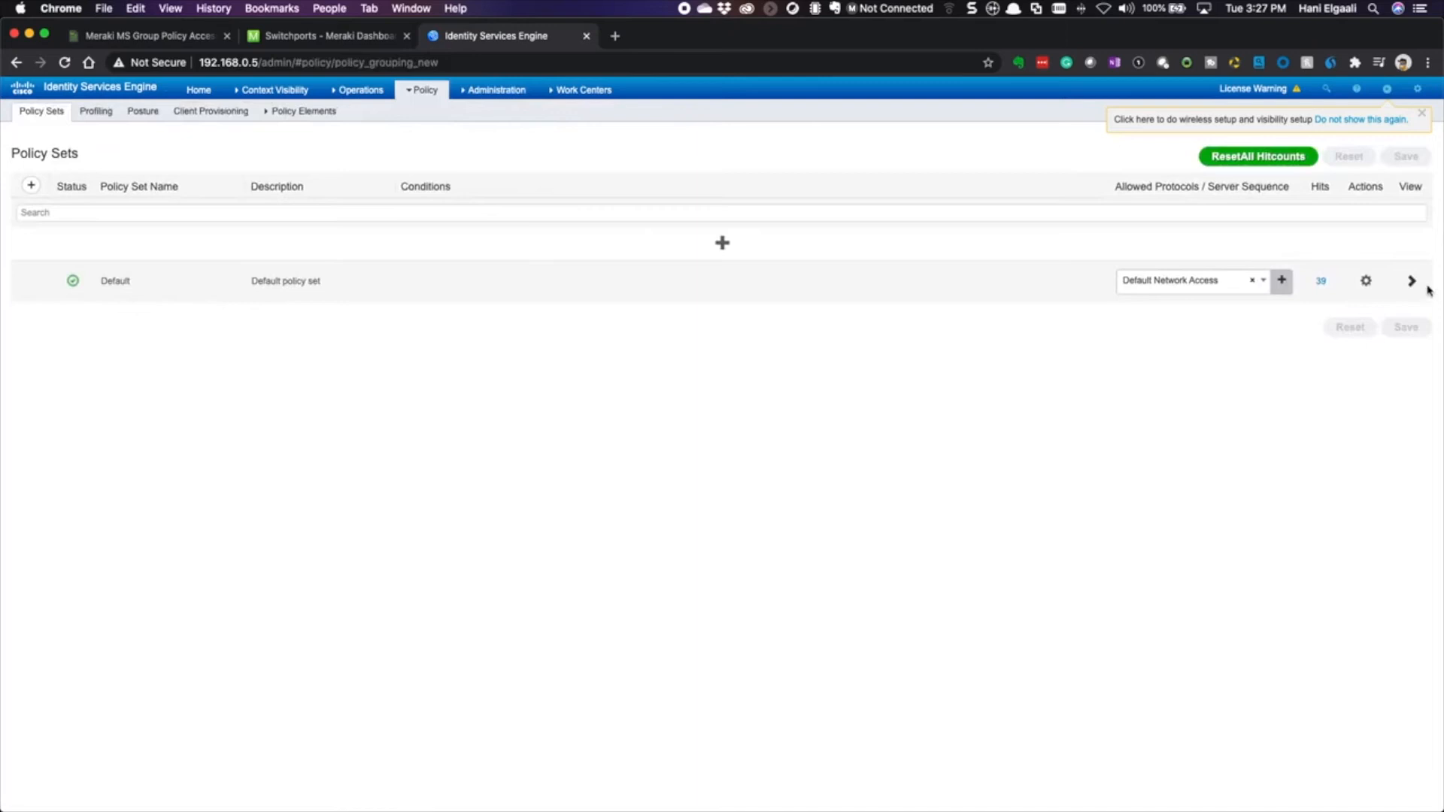
left_click(1410, 281)
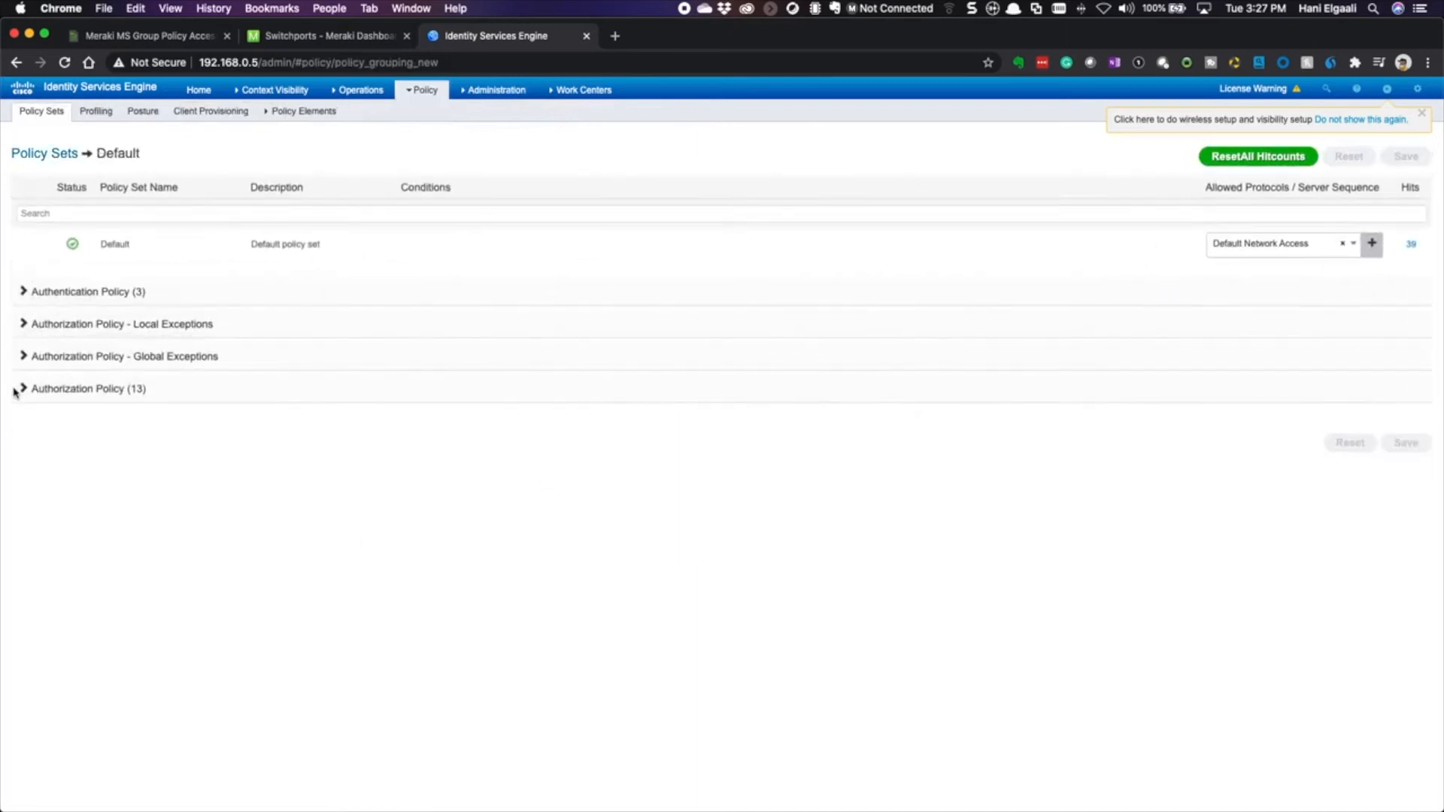
left_click(16, 389)
scroll(436, 639, "down", 8)
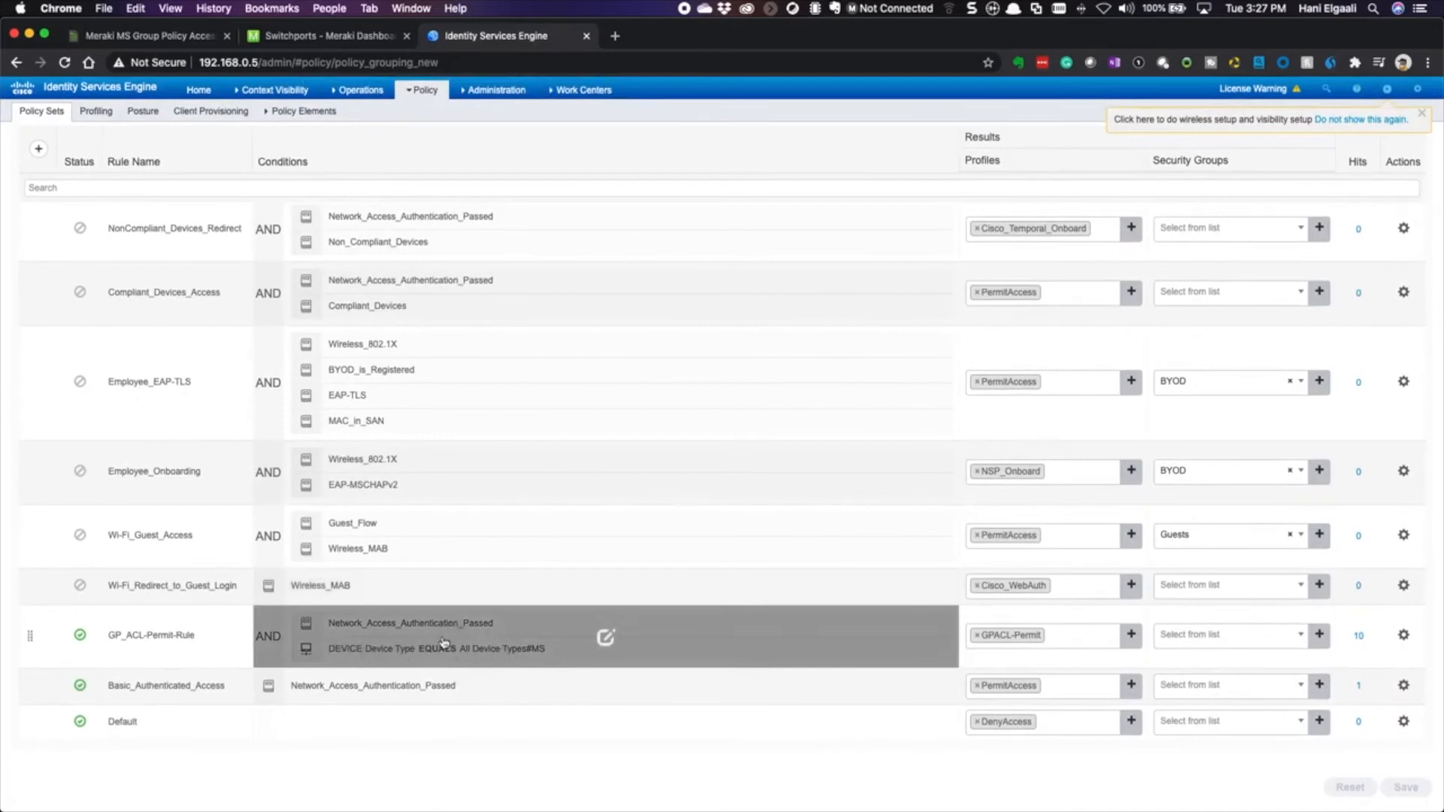
left_click(1015, 641)
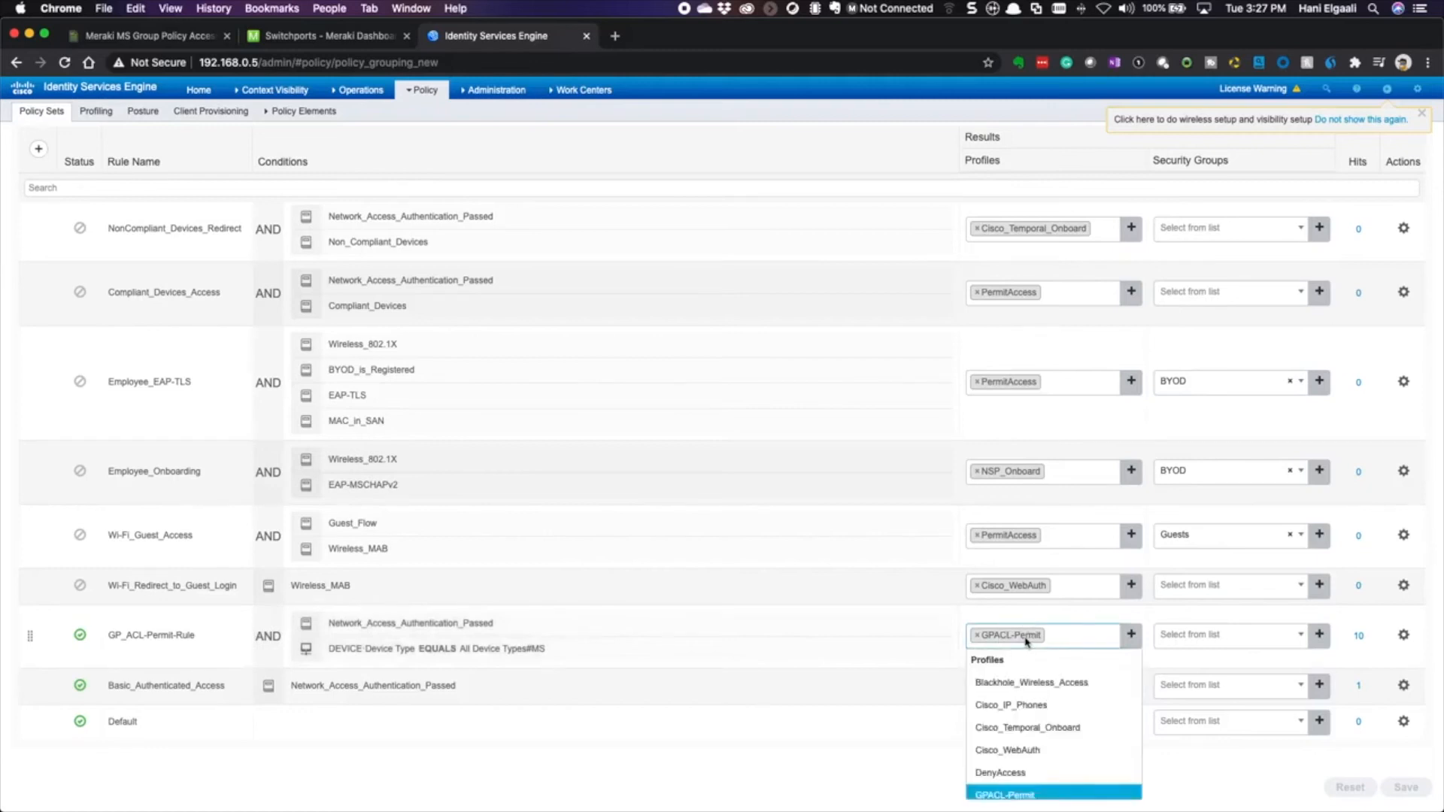
mouse_move(425, 90)
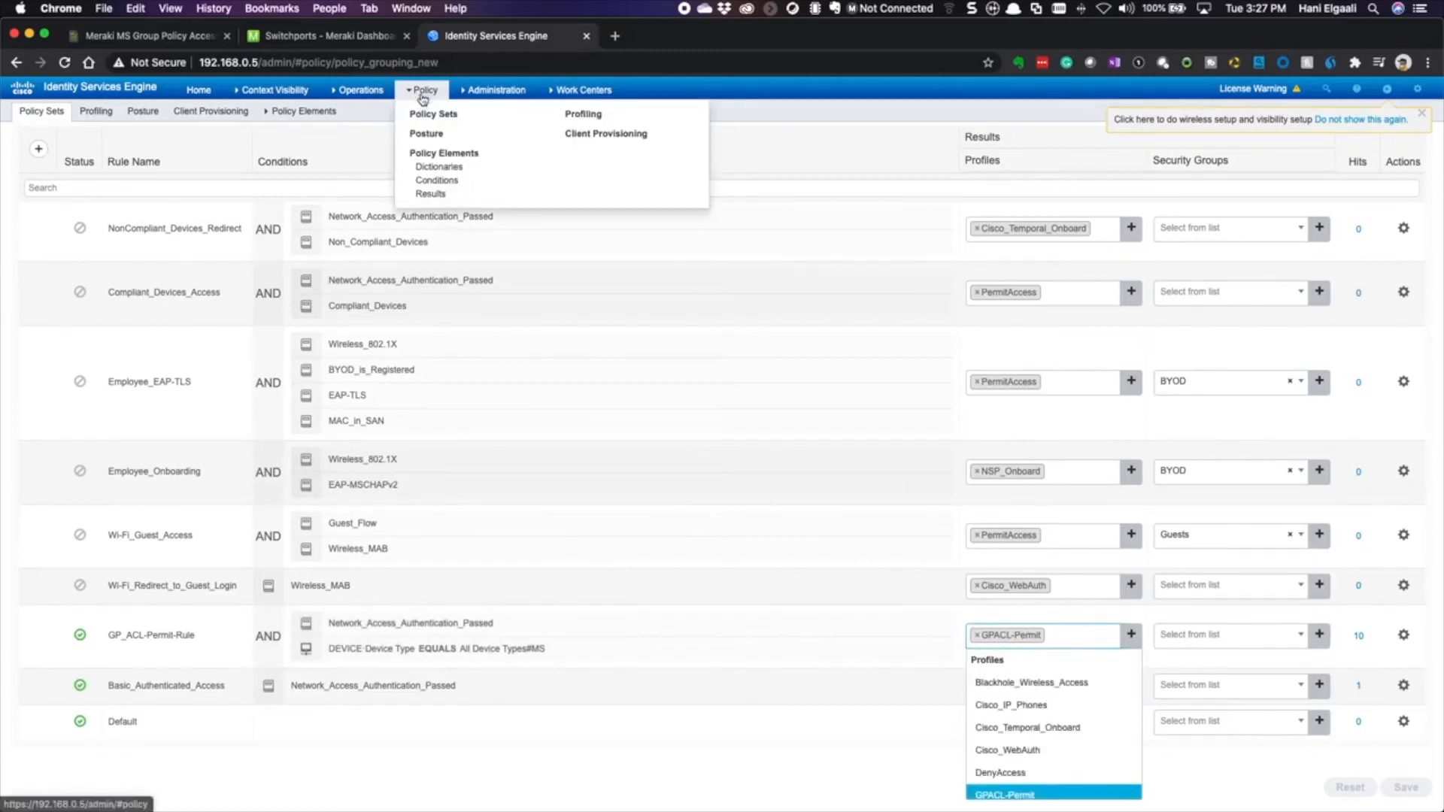
left_click(430, 194)
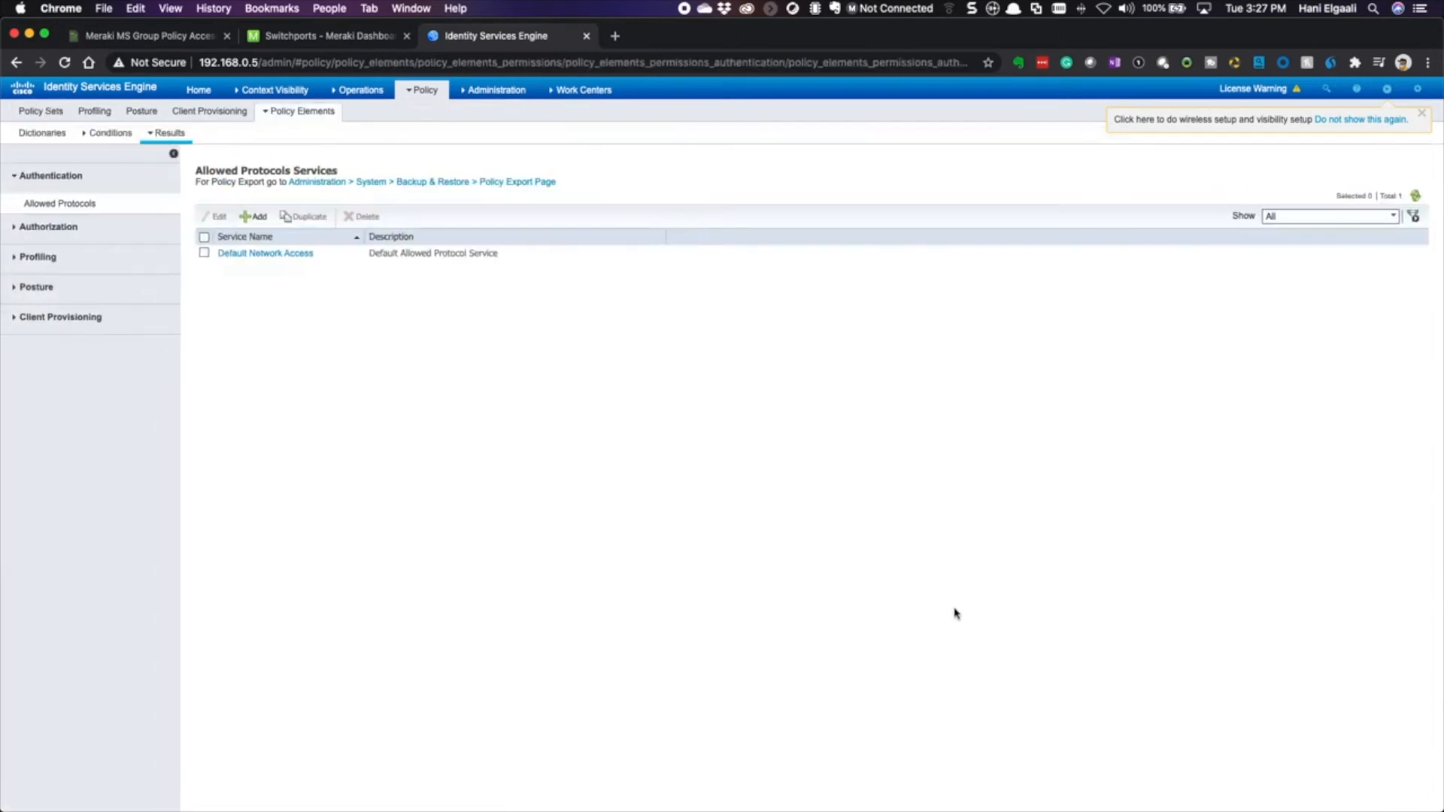
- Open the GPACL-Permit authorization profile and check its Radius:Filter-ID = GPACL attribute
left_click(45, 233)
left_click(46, 237)
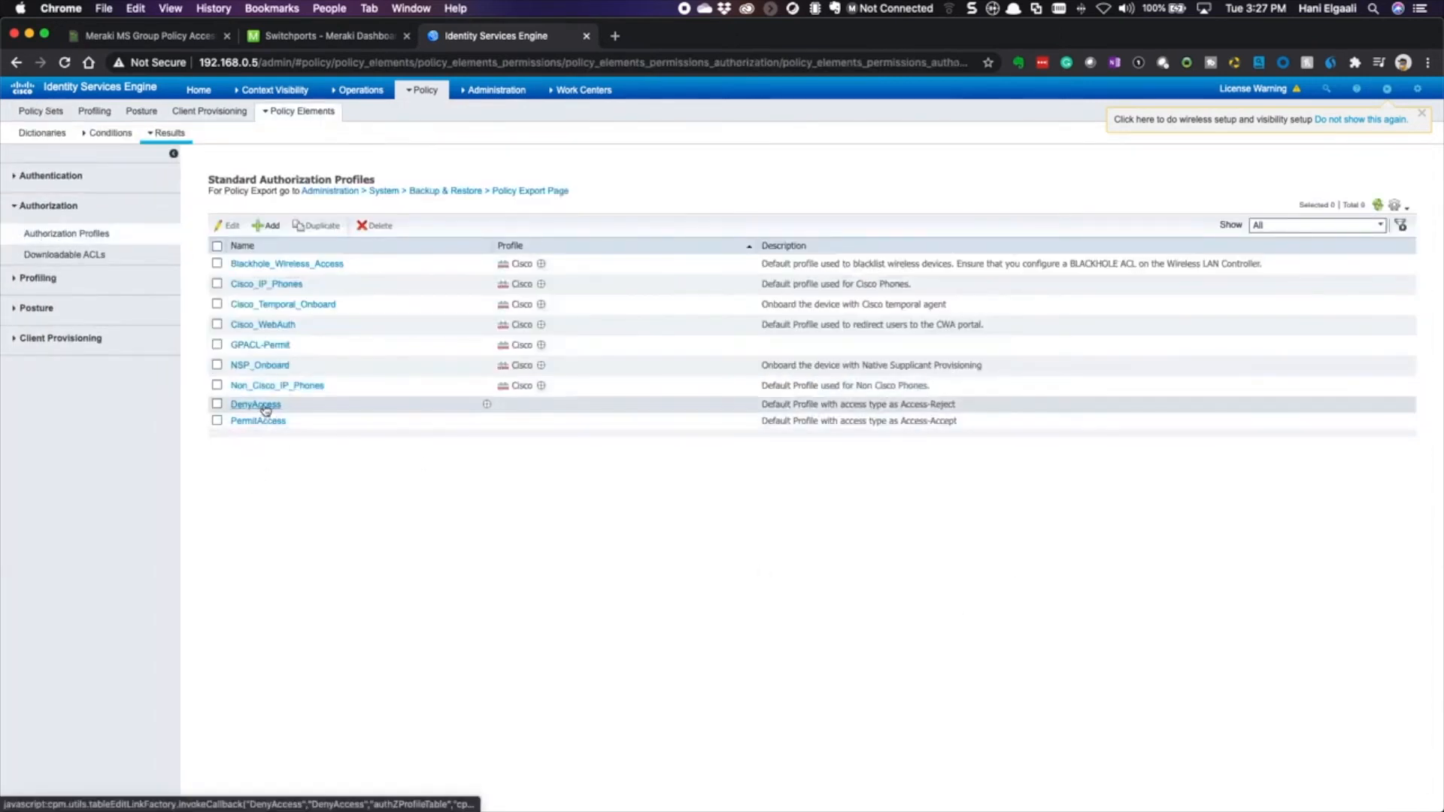
left_click(257, 346)
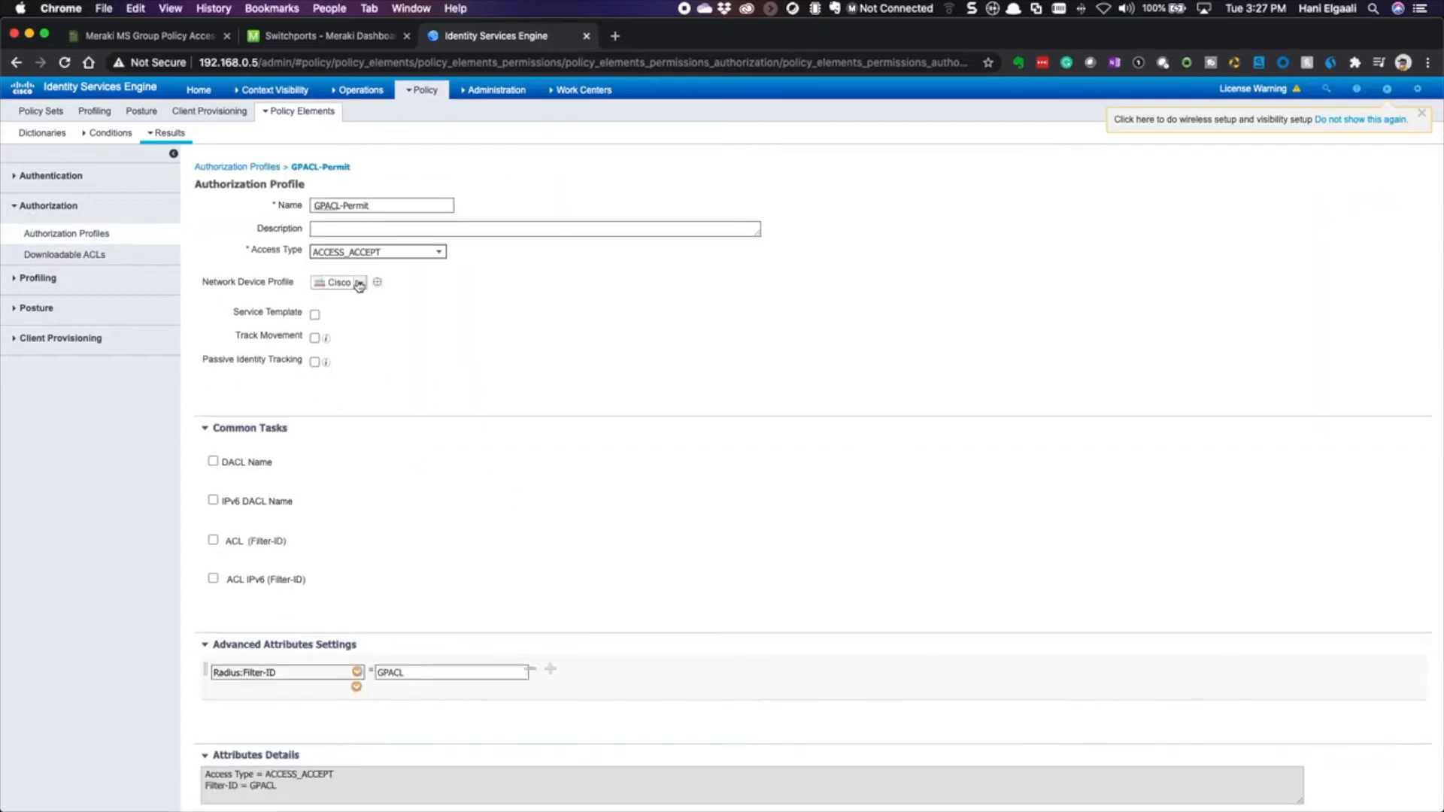
scroll(372, 474, "down", 2)
scroll(406, 742, "down", 1)
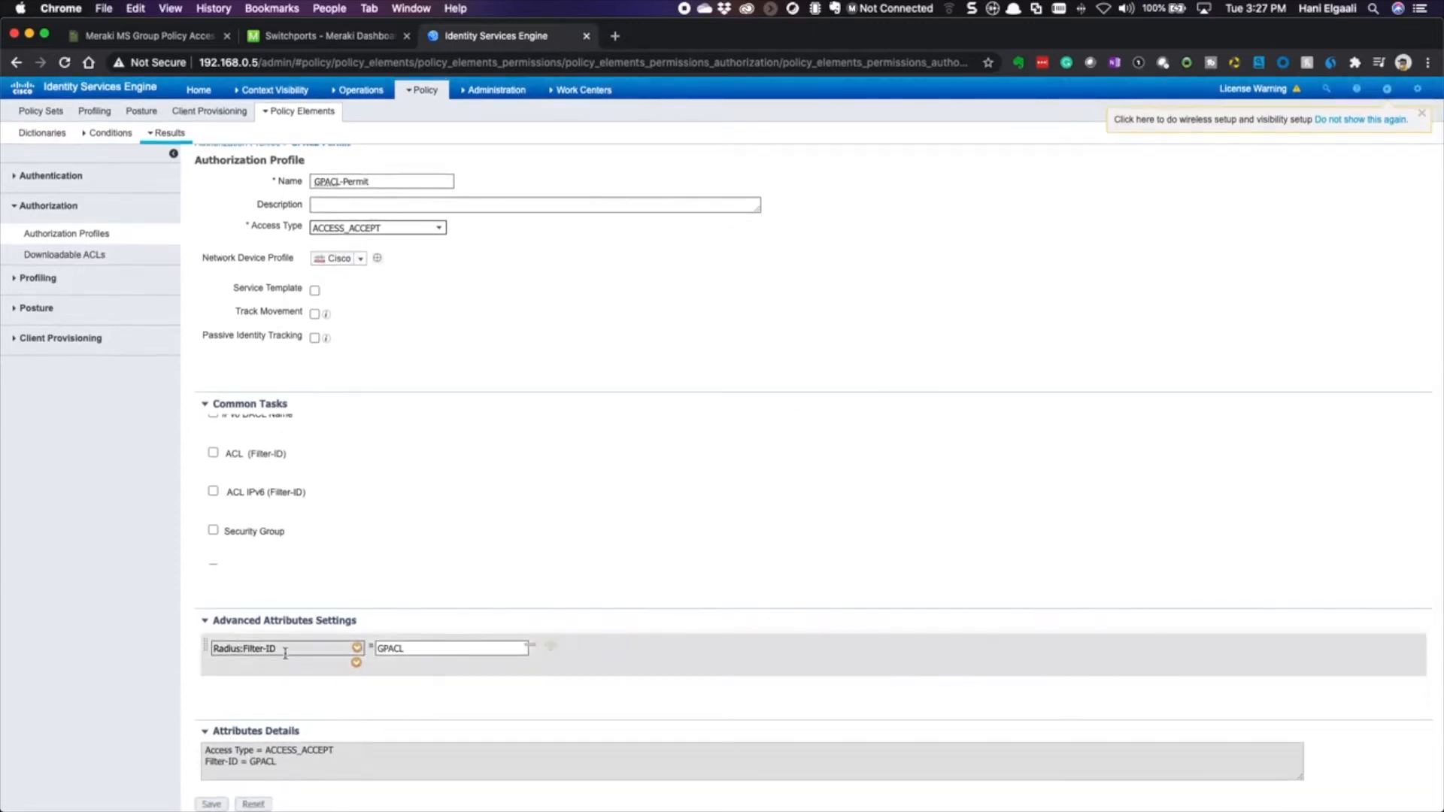
left_click_drag(410, 649, 367, 652)
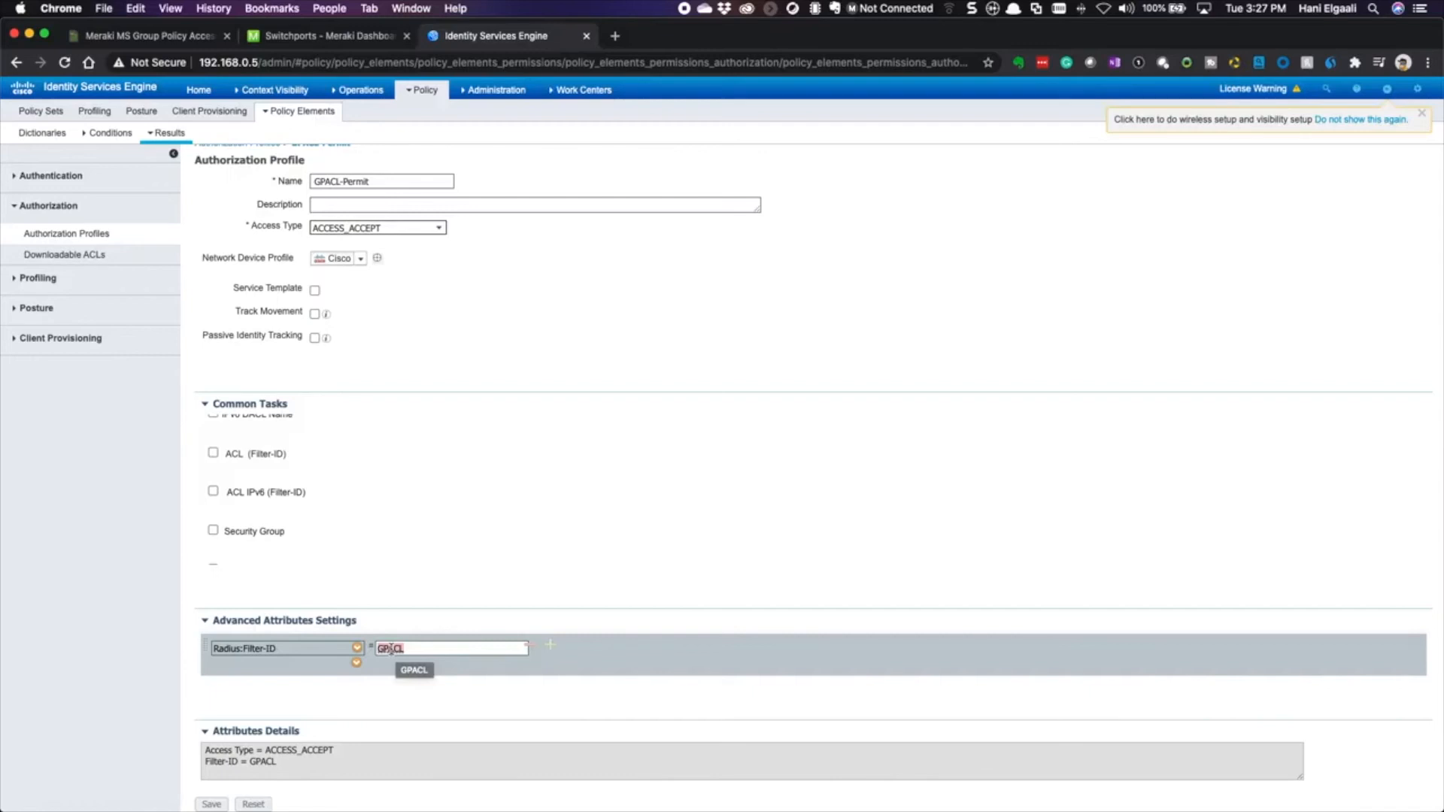
left_click_drag(279, 762, 202, 746)
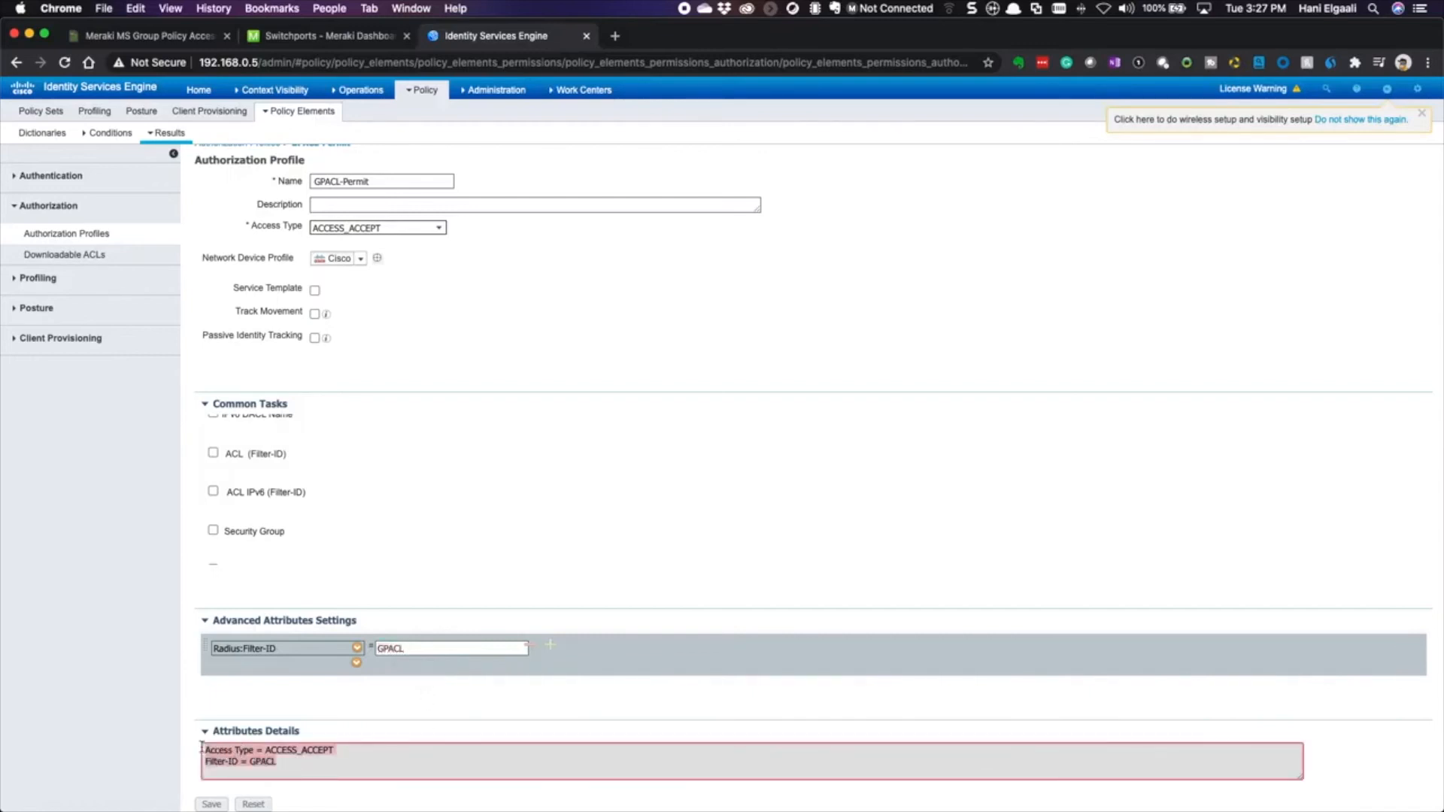
left_click(314, 37)
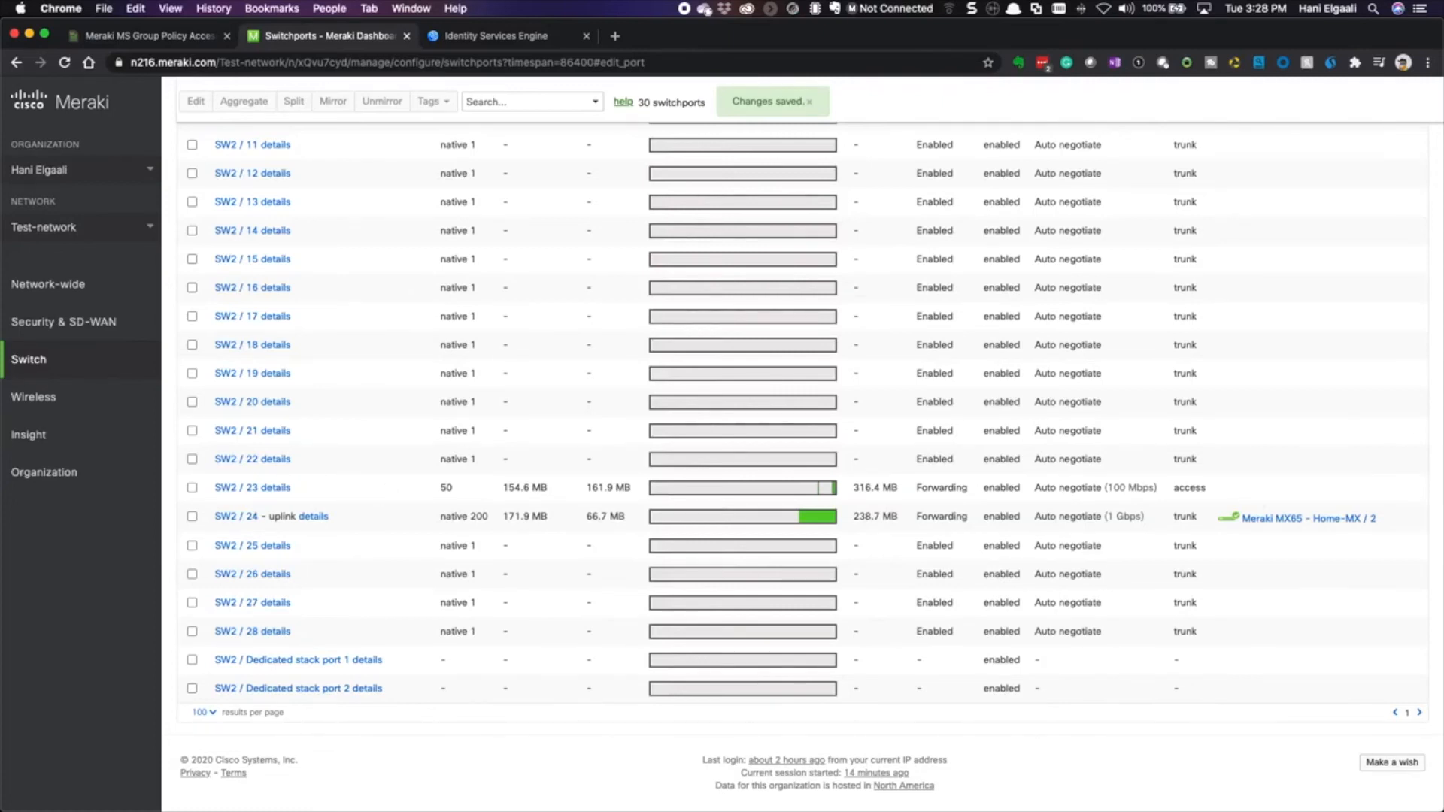
- Bring the Terminal's ping output forward and shift it up to reveal the SW2 / 24 row
key("super+Tab")
left_click_drag(984, 291, 981, 240)
left_click(470, 35)
- Open the RADIUS live authentication logs in ISE and select the page address
mouse_move(367, 91)
left_click(360, 127)
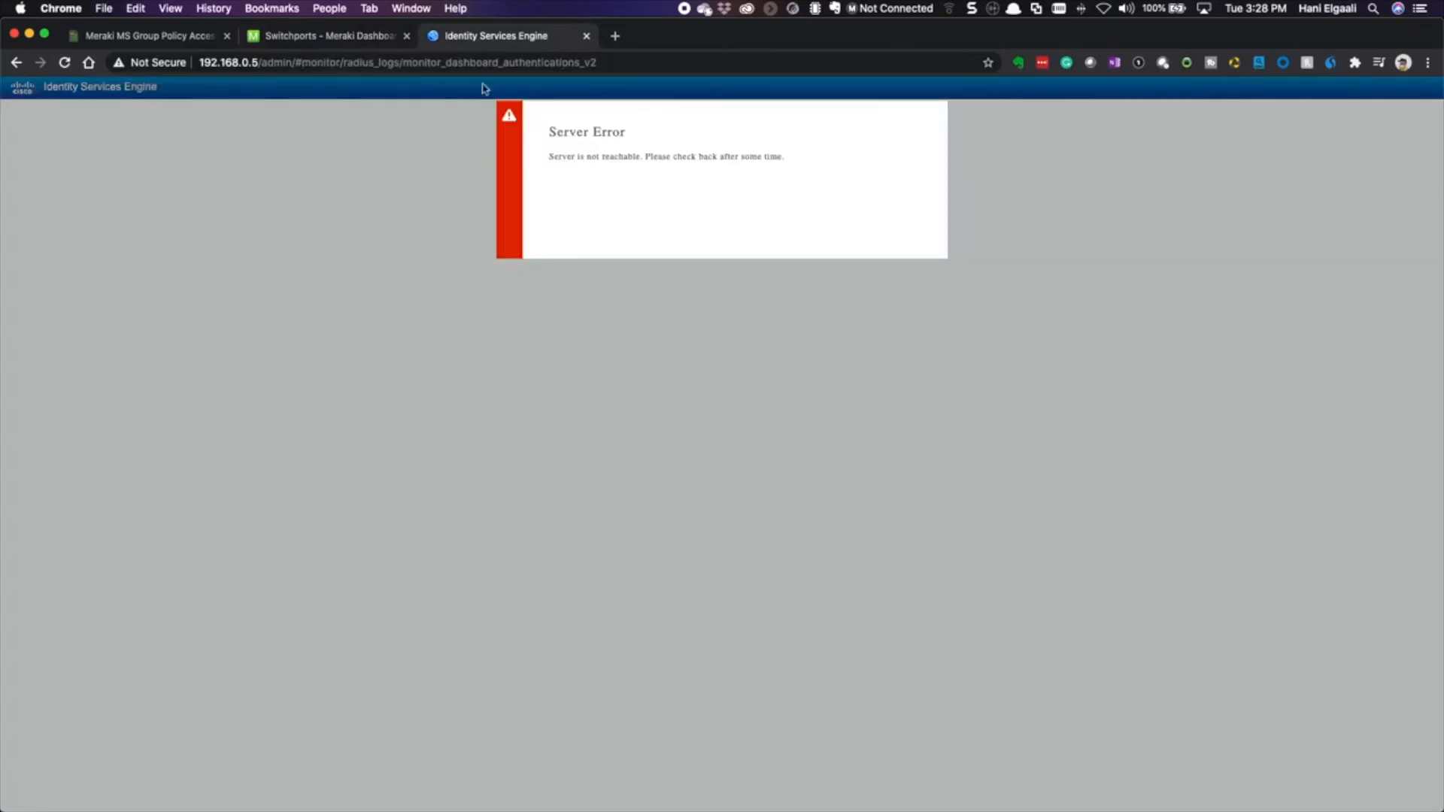
left_click(664, 63)
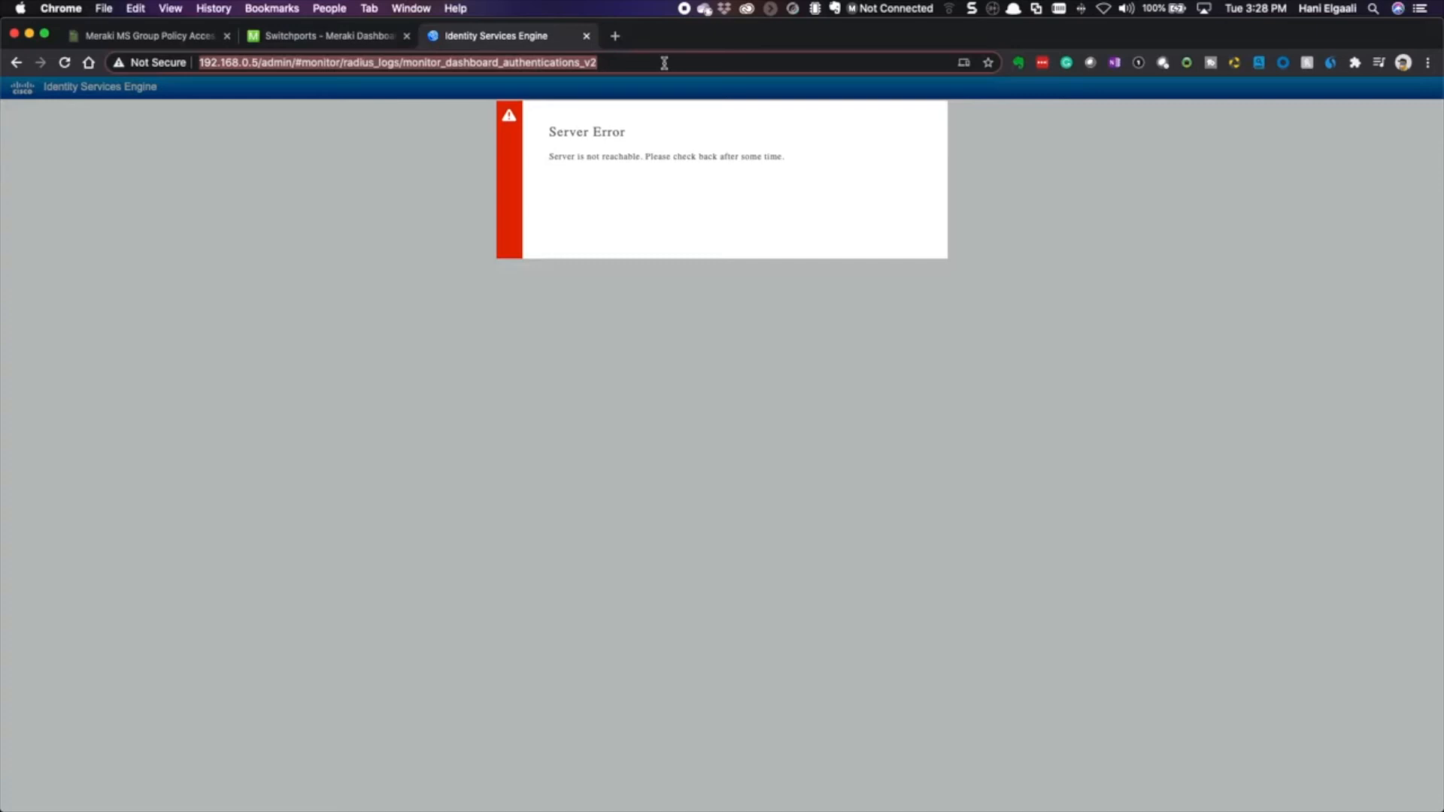
- Check that USB 10/100/1000 LAN 2 shows Connected with IP address 192.168.50.12
key("super+Tab")
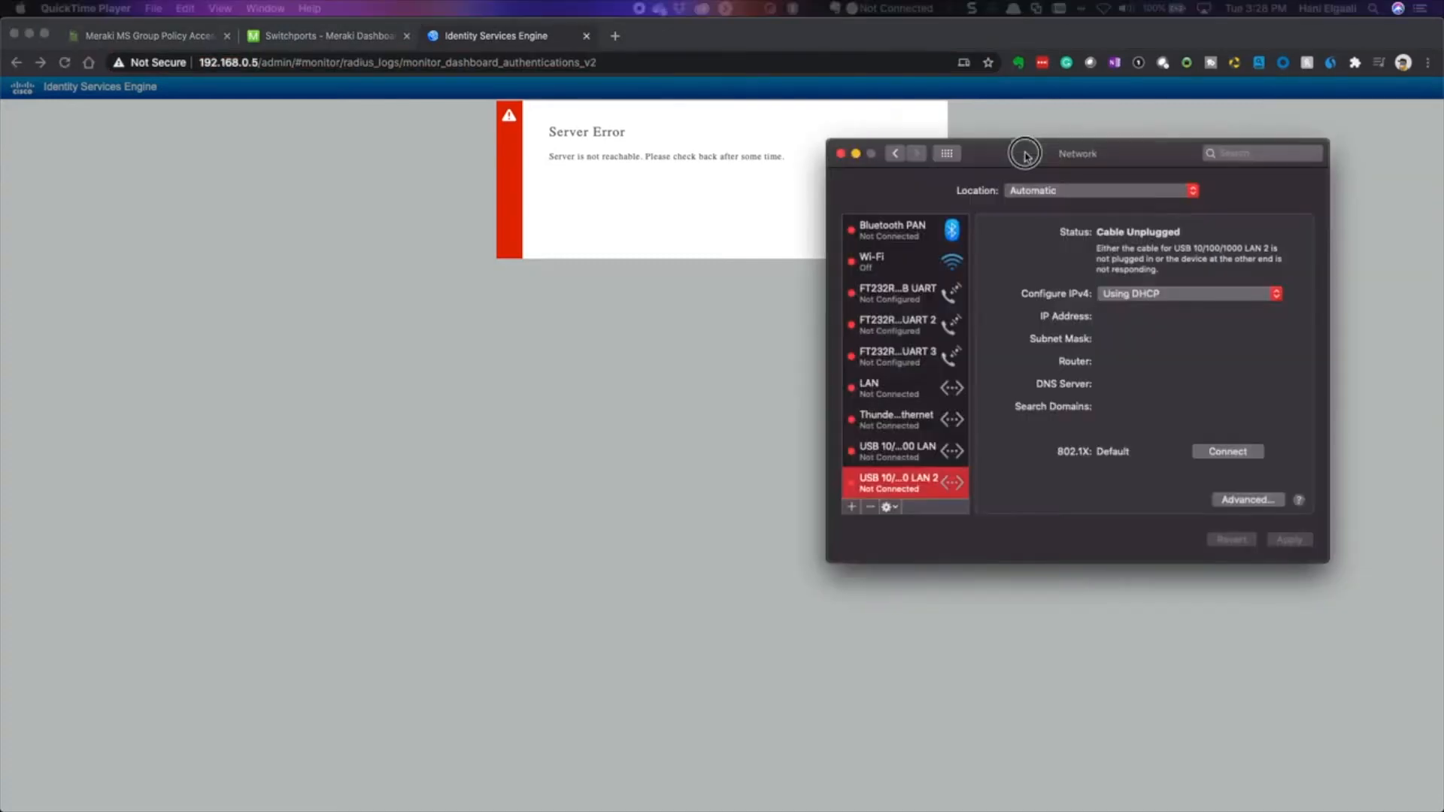
left_click_drag(1025, 155, 911, 182)
scroll(804, 385, "up", 2)
scroll(804, 385, "down", 2)
scroll(804, 385, "up", 2)
scroll(804, 385, "down", 3)
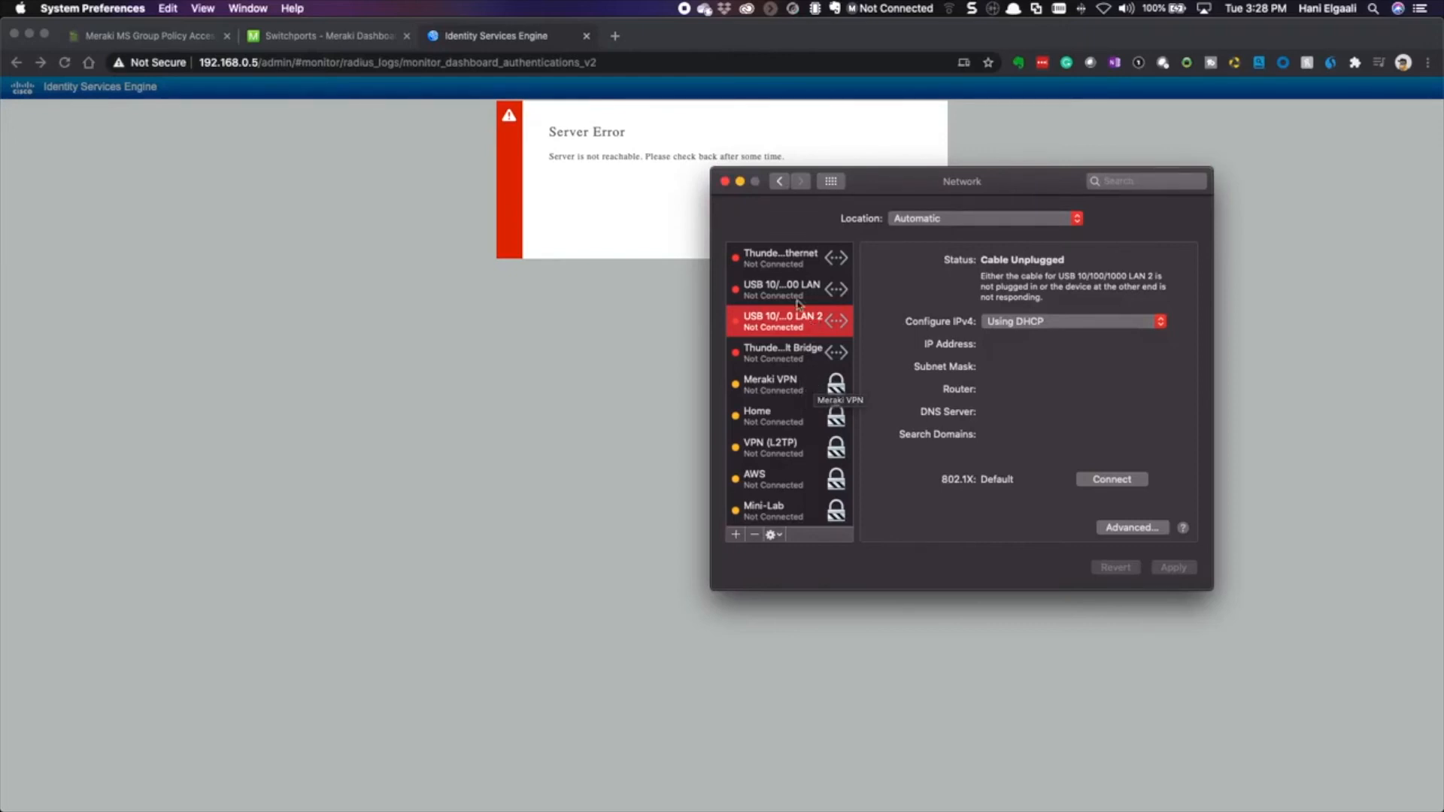
scroll(803, 413, "up", 5)
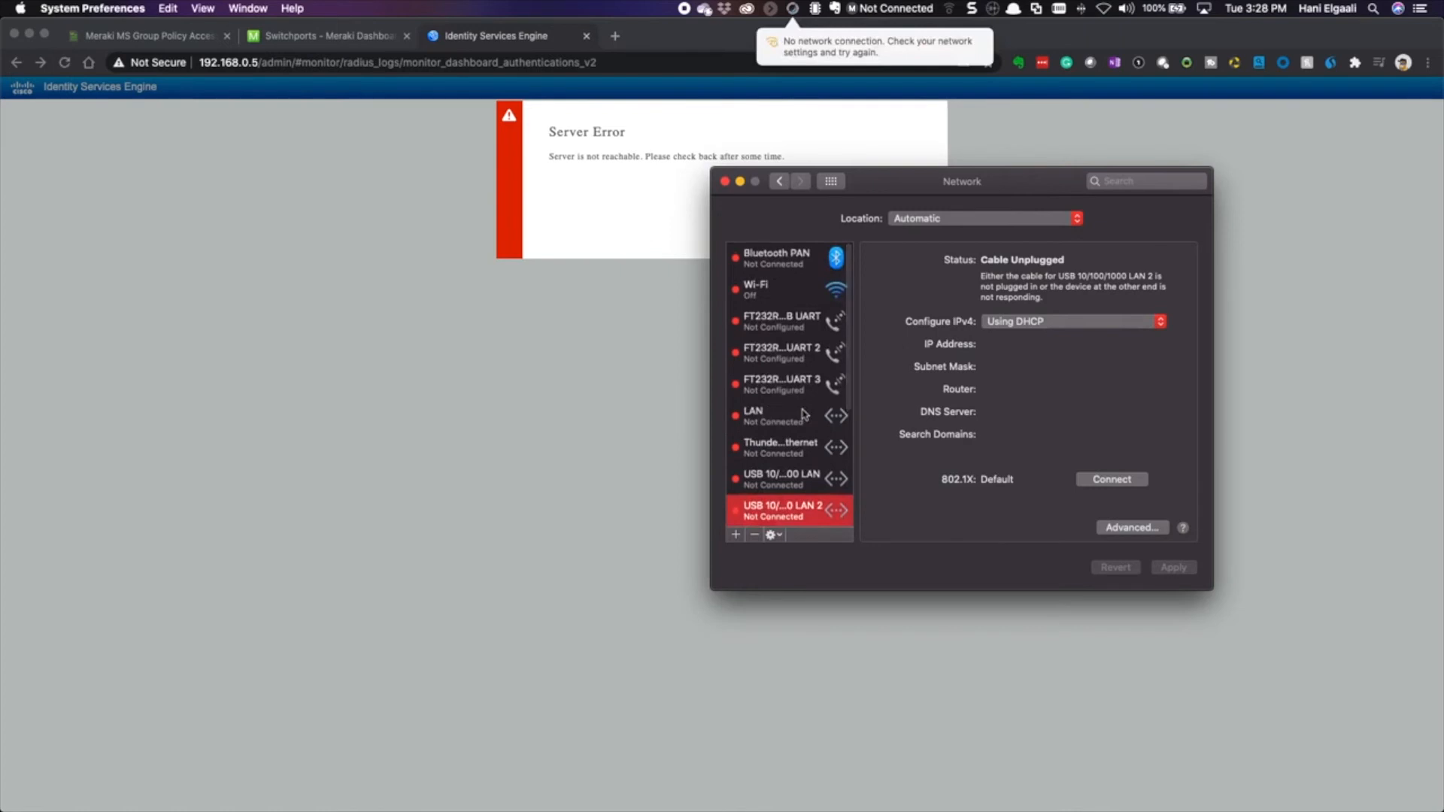
scroll(797, 406, "down", 3)
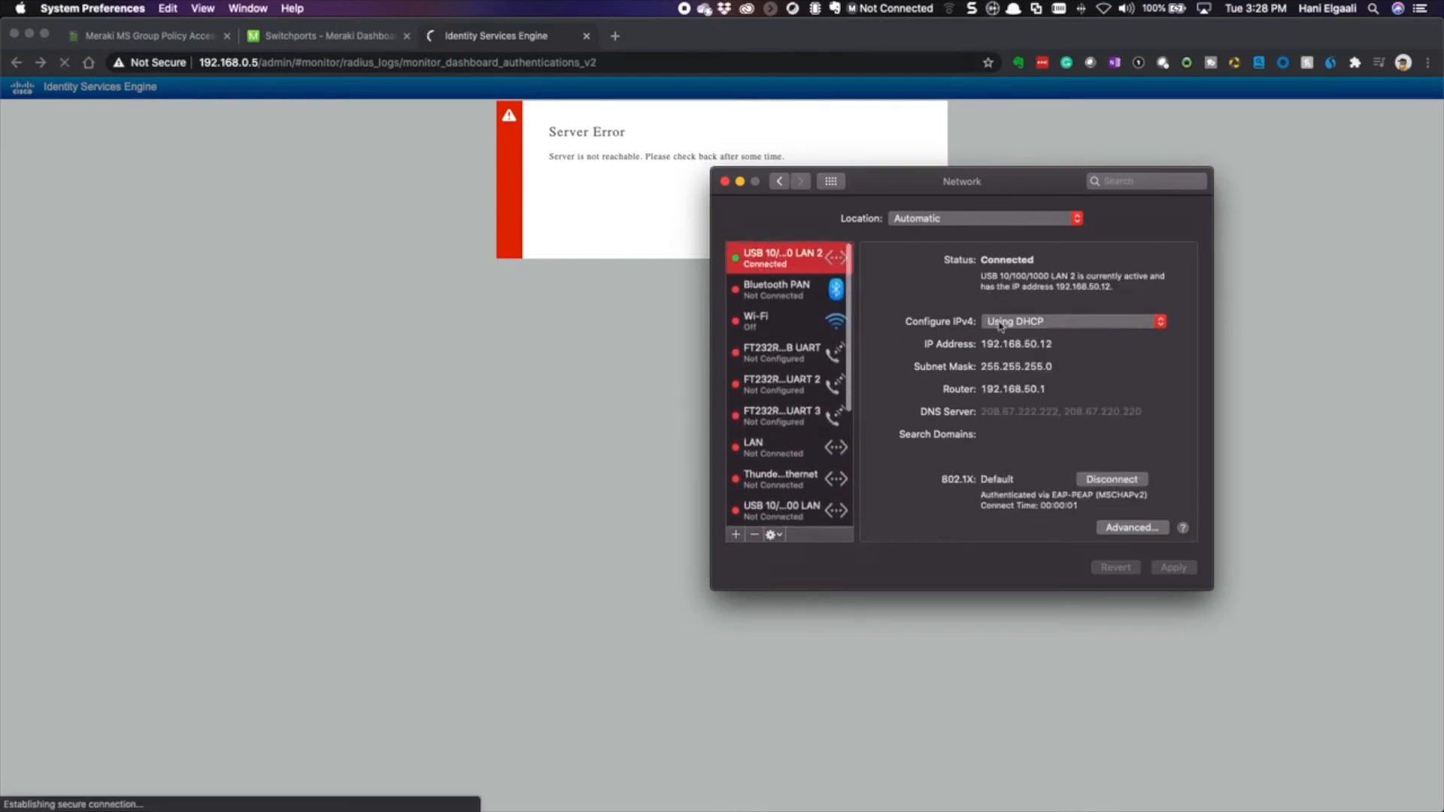
left_click(1038, 343)
double_click(1038, 343)
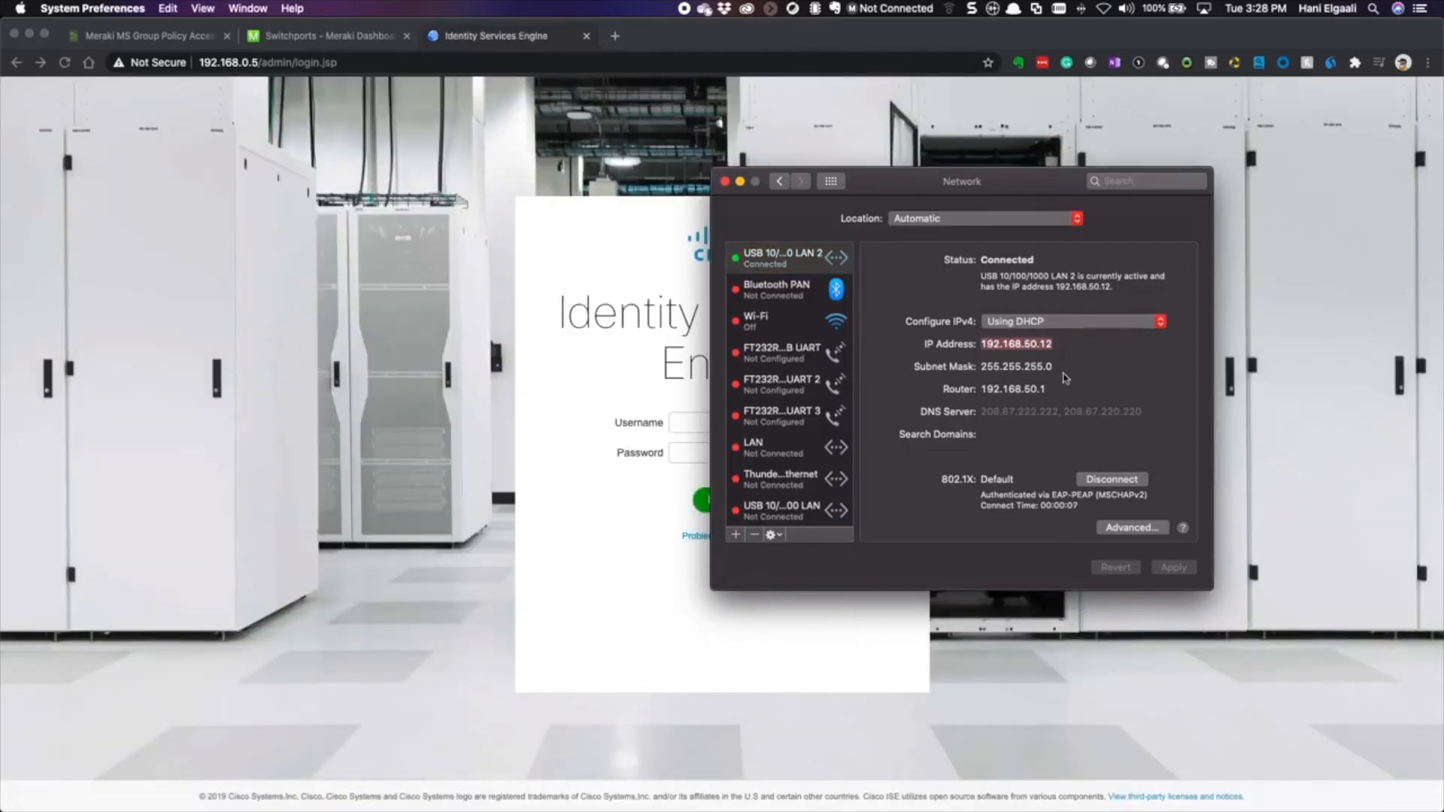
left_click_drag(971, 174, 1113, 217)
- Log in to ISE with the entered username and password, and dismiss the LastPass prompt
left_click(692, 422)
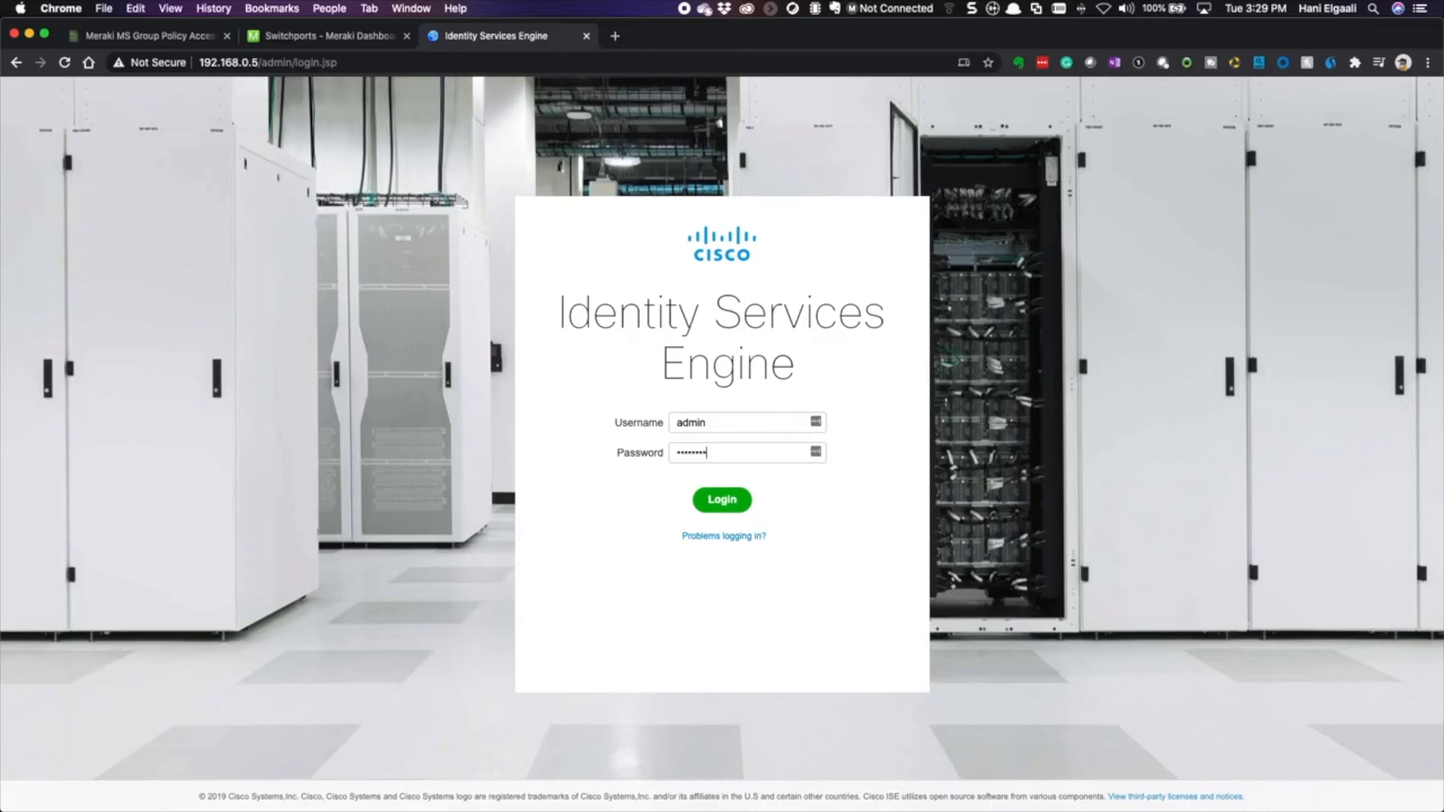
left_click(713, 494)
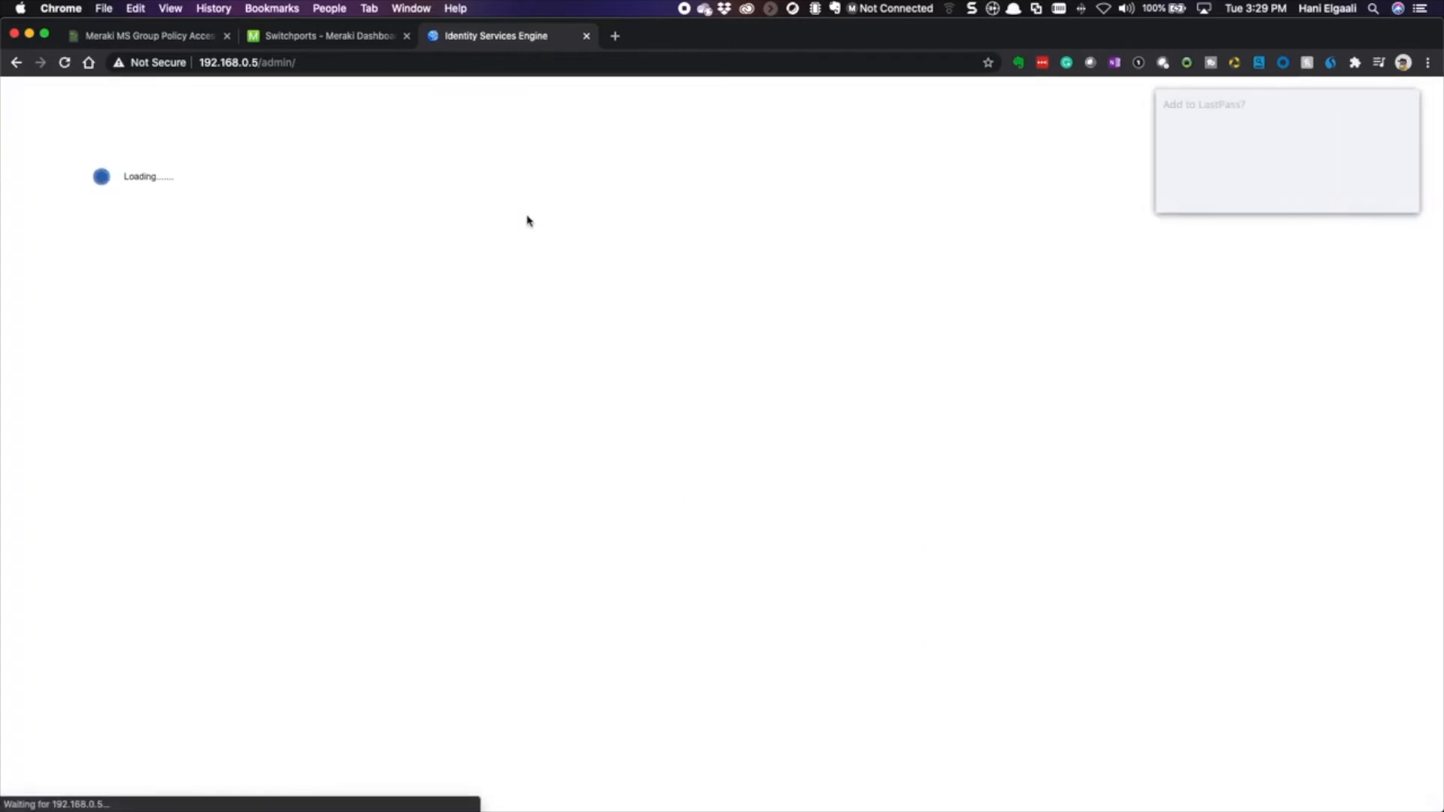
left_click(1316, 192)
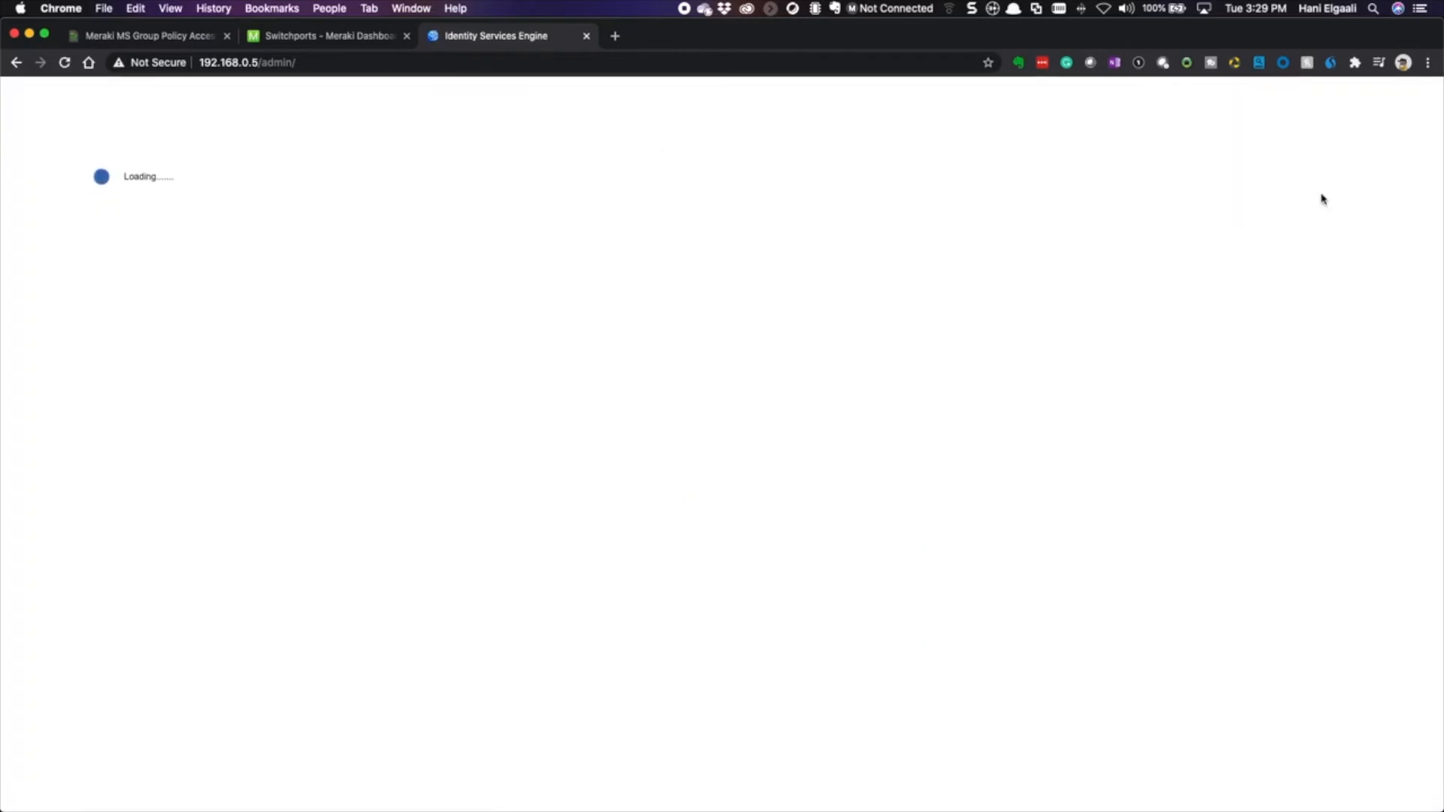
left_click(418, 93)
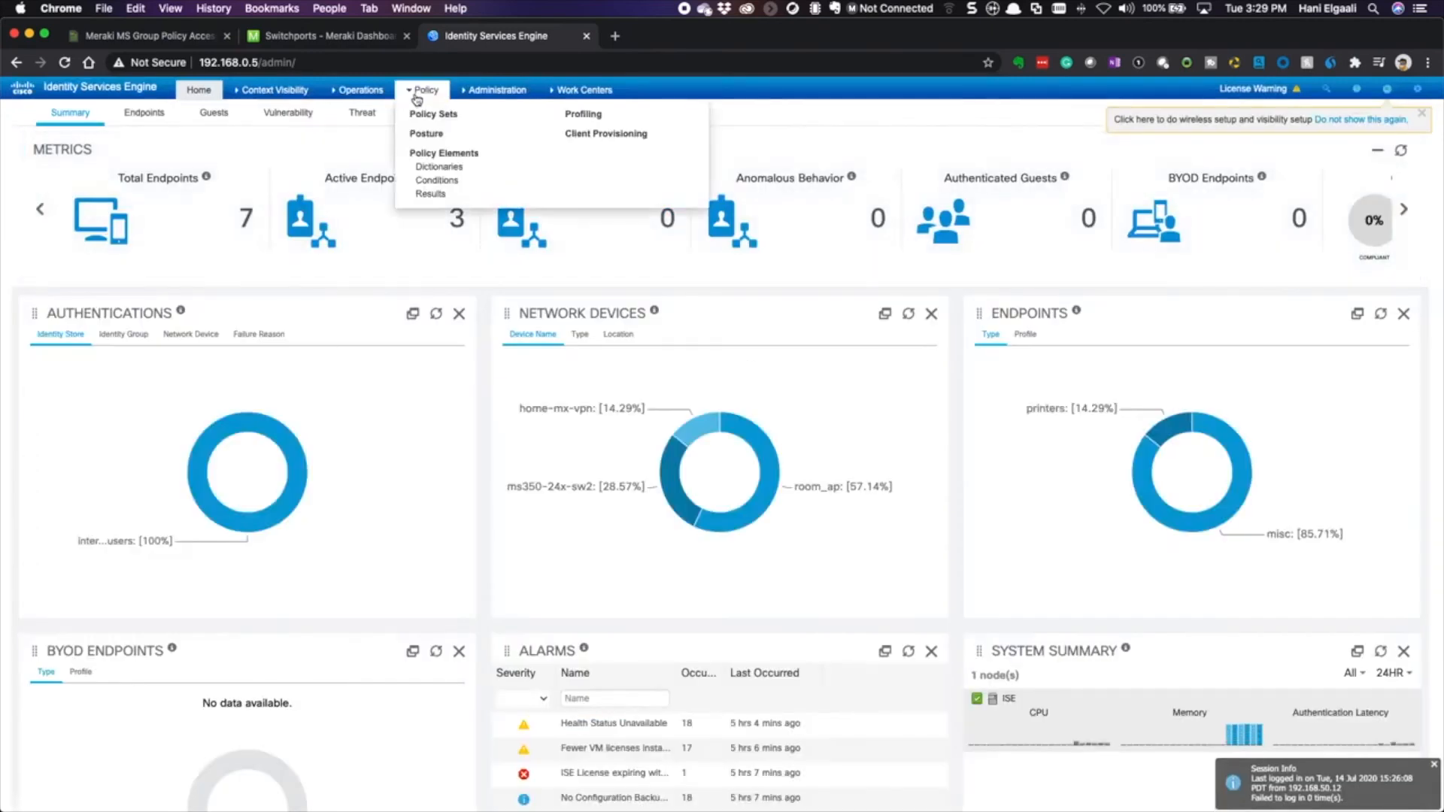
- In RADIUS Live Logs, note the top entry's GP_ACL-Permit-Rule and GPACL-Permit, then open its details
left_click(361, 89)
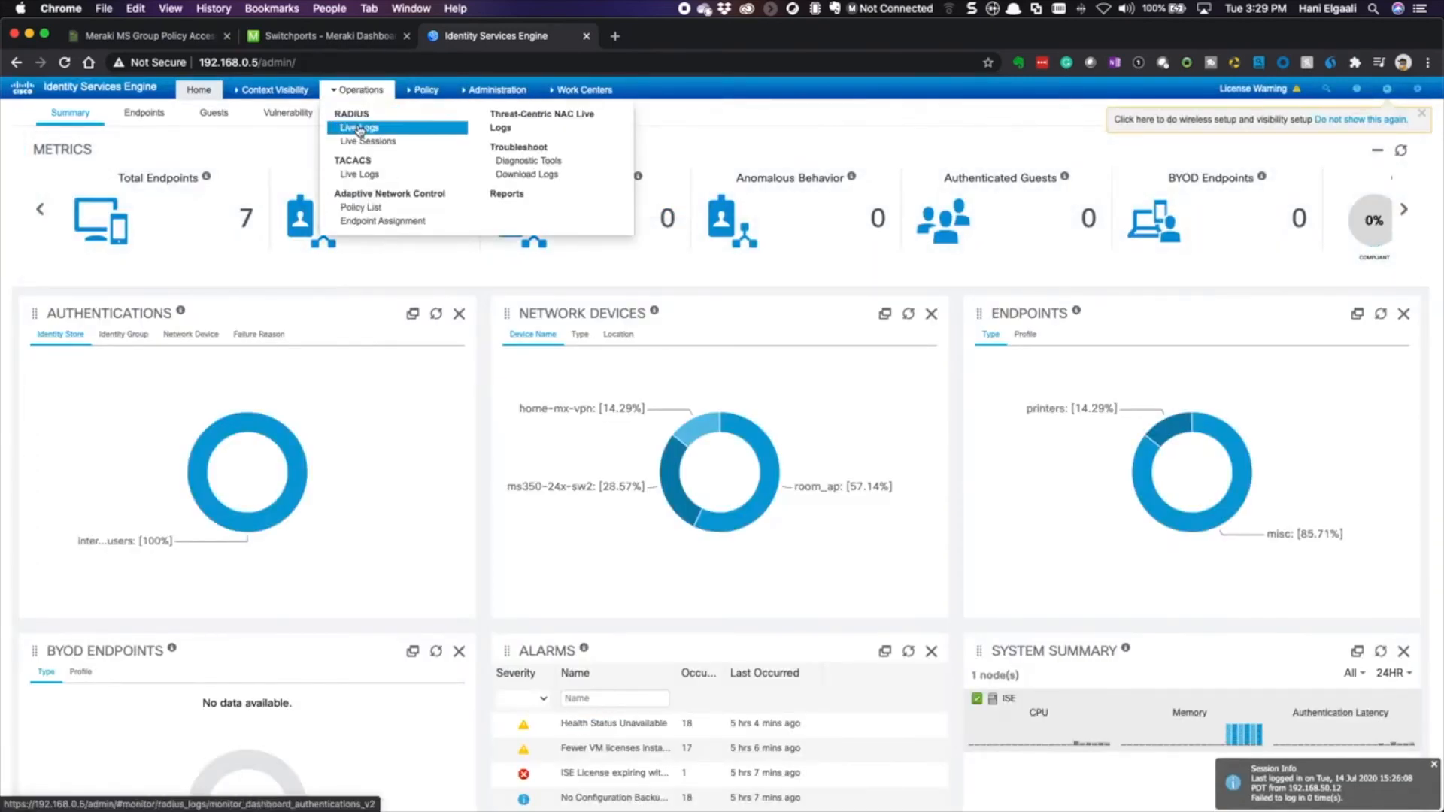
left_click(390, 128)
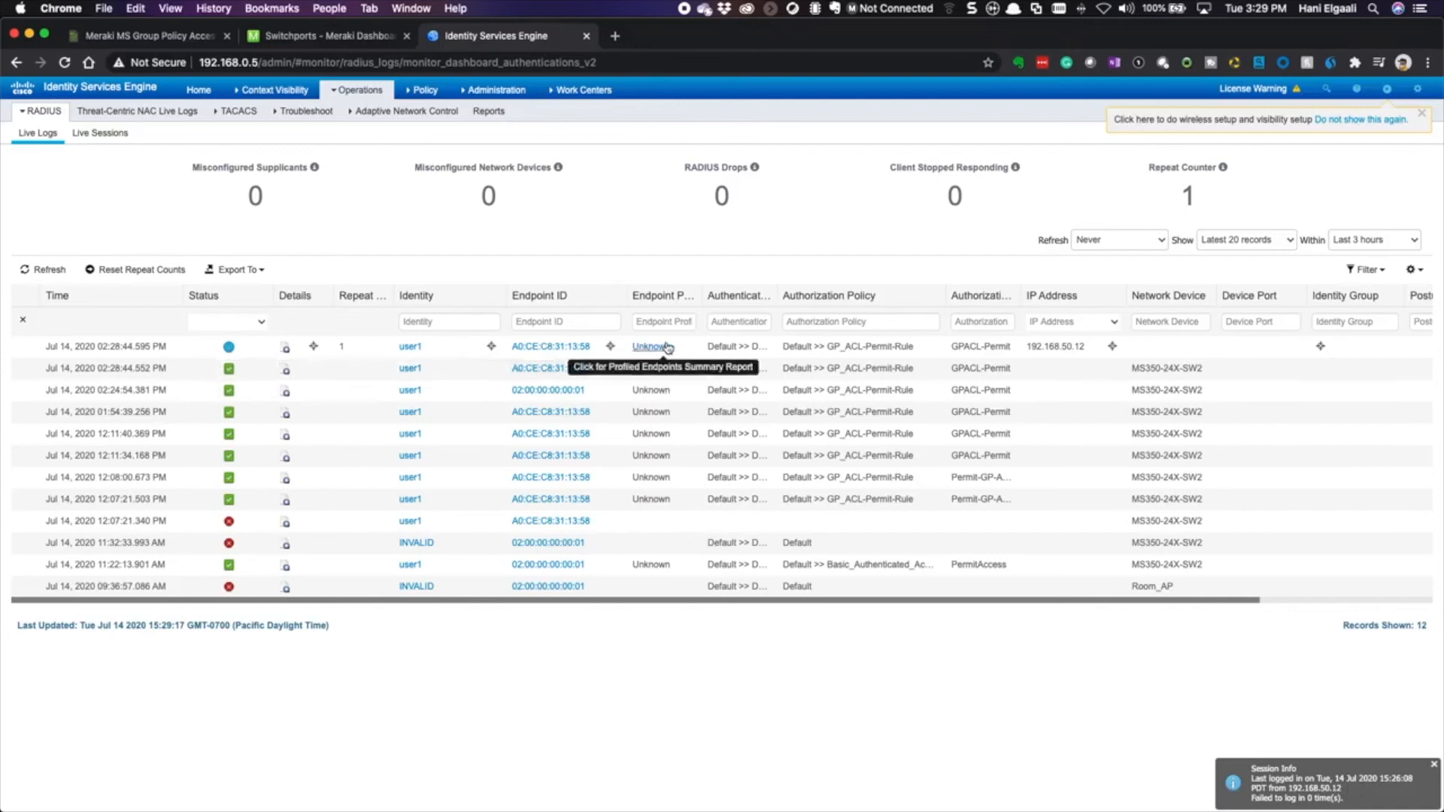
left_click_drag(785, 346, 913, 345)
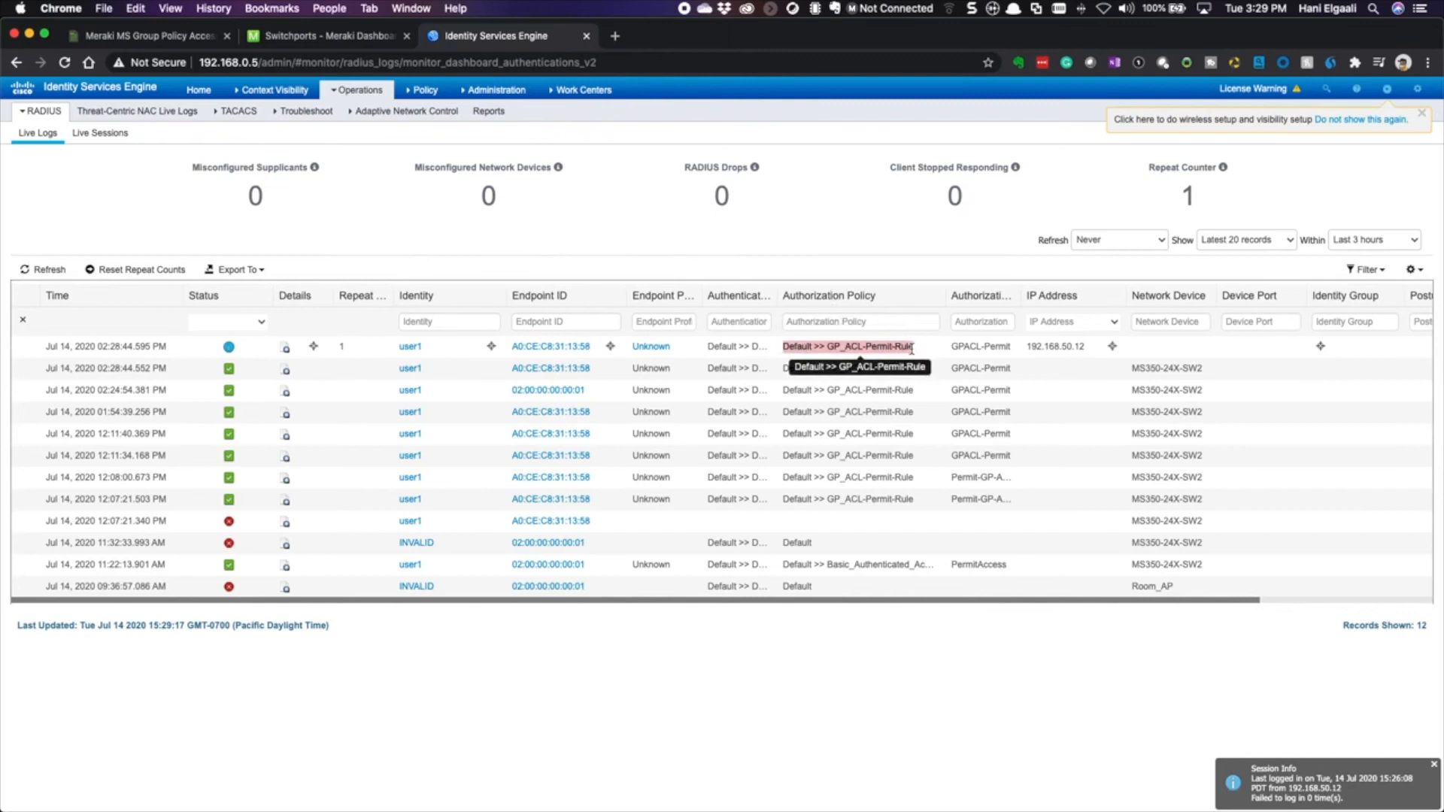
left_click_drag(954, 345, 995, 347)
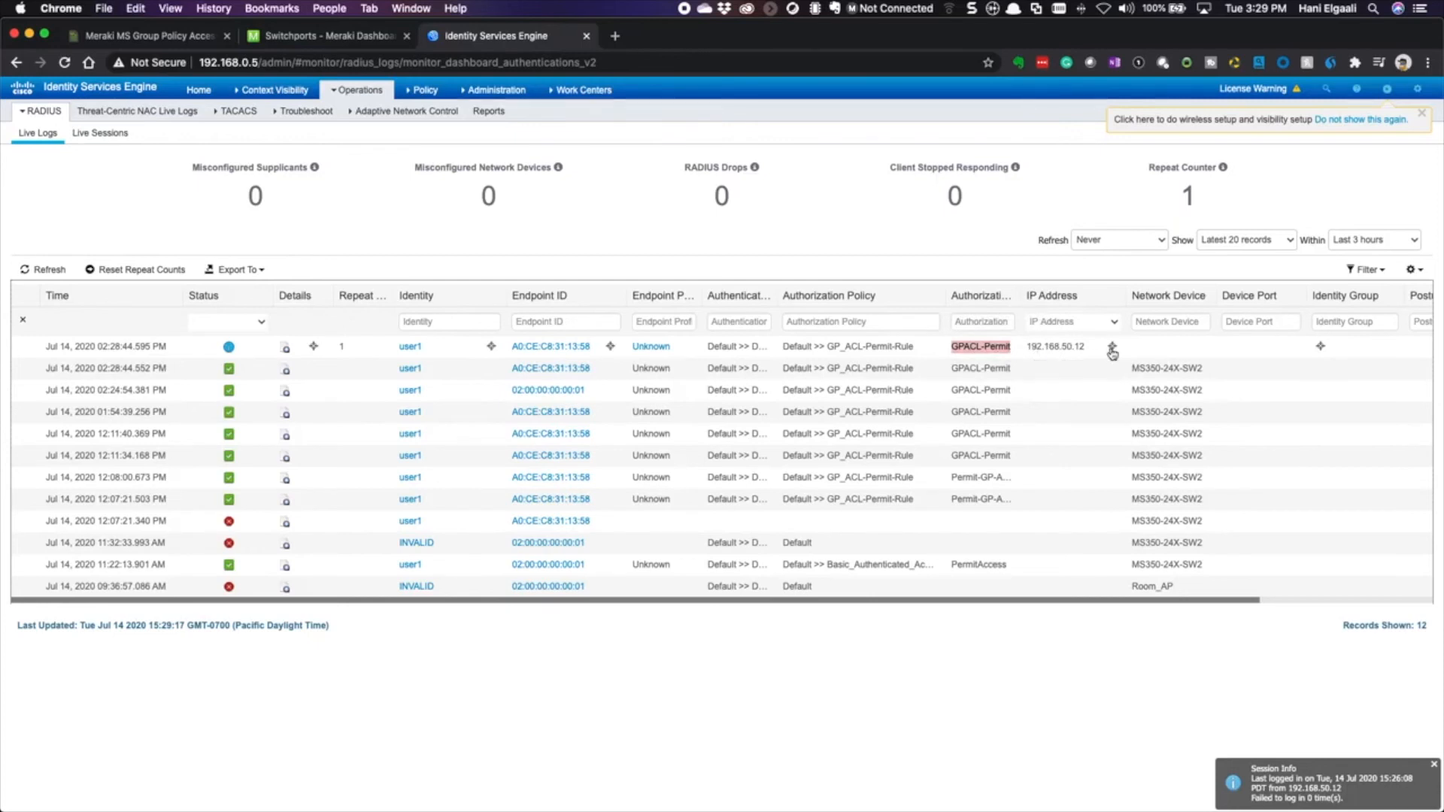
left_click(284, 348)
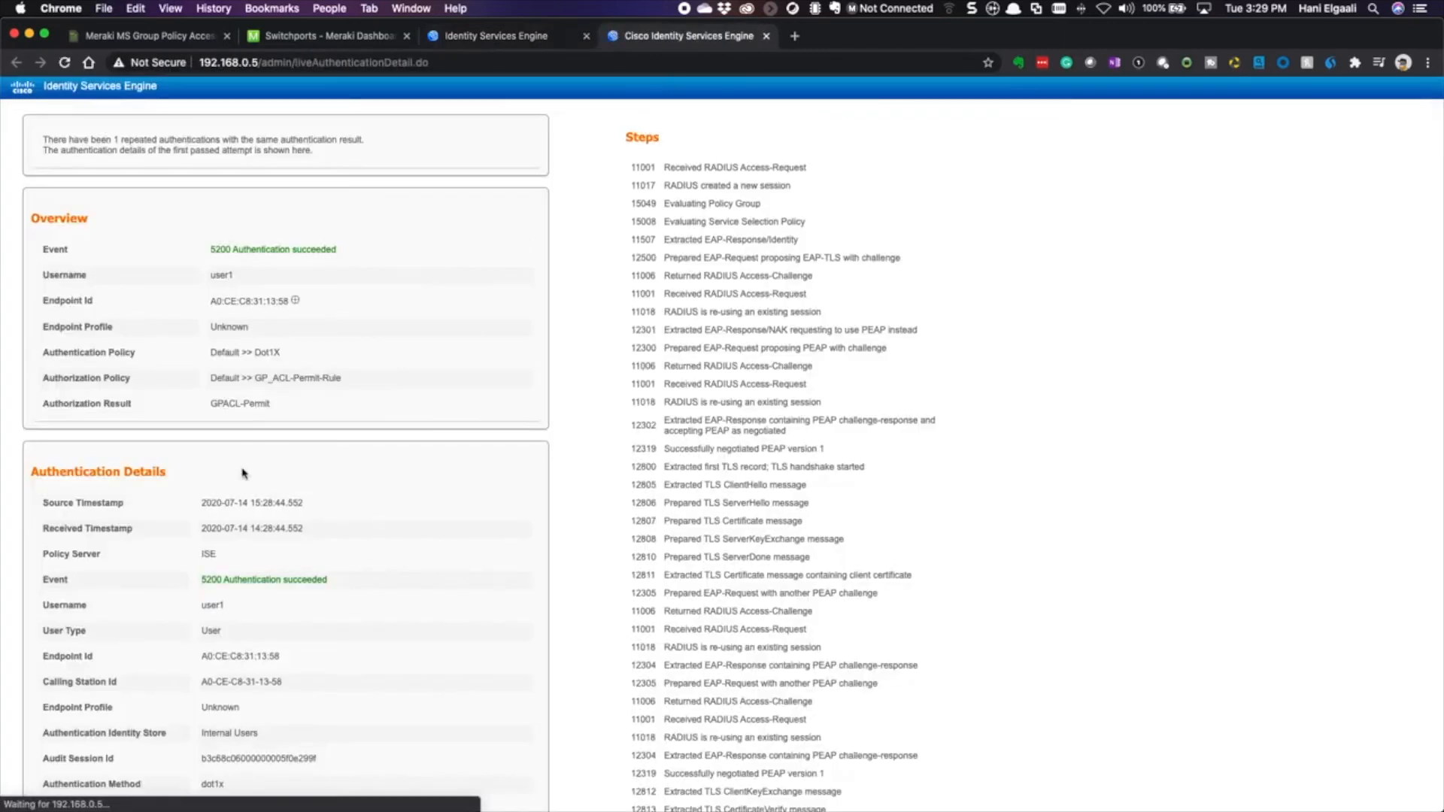
- Check the report's username and Filter-ID GPACL result, then return to the Meraki switchports tab
scroll(242, 473, "down", 10)
scroll(251, 519, "up", 4)
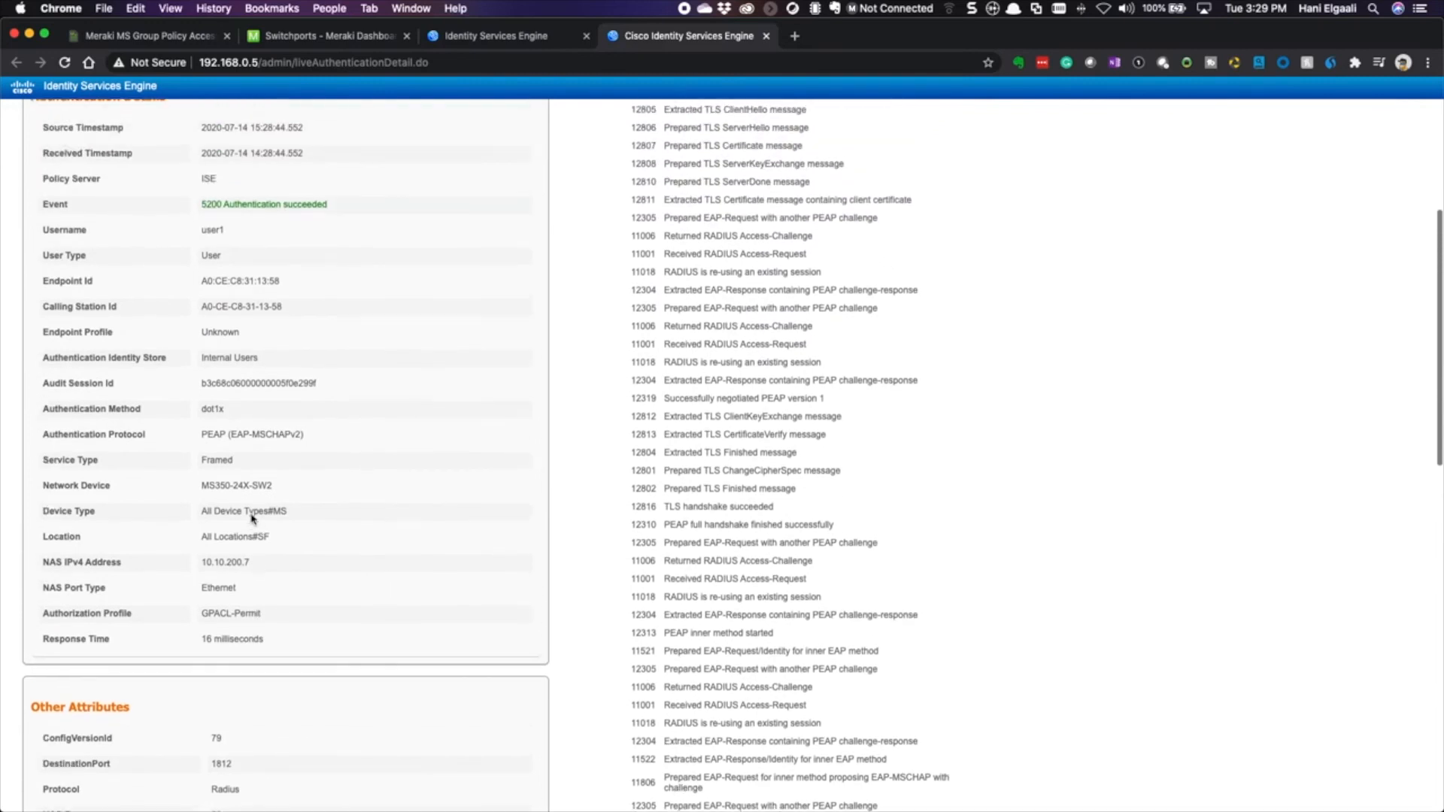
left_click_drag(203, 230, 228, 236)
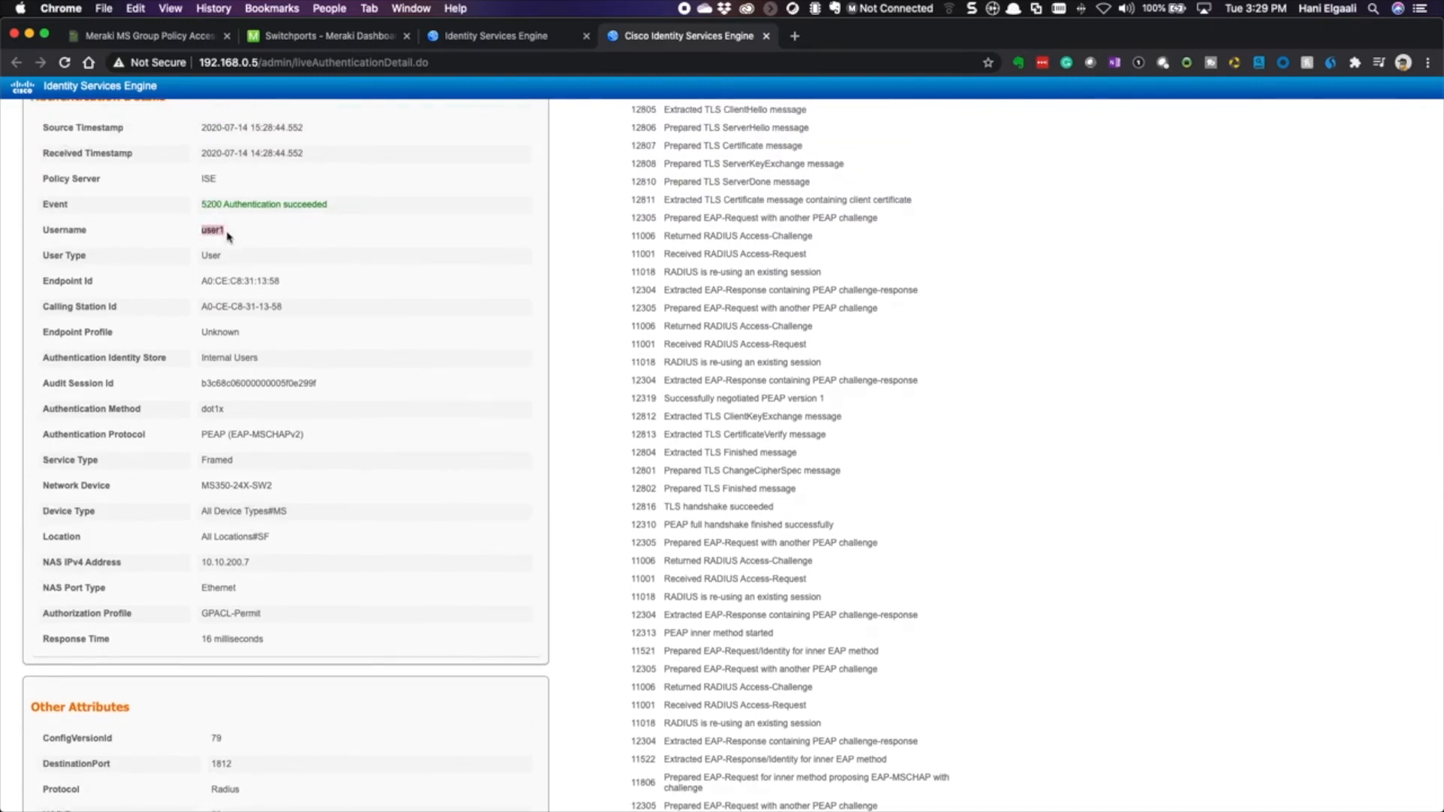
scroll(239, 348, "down", 3)
left_click_drag(263, 504, 200, 503)
scroll(238, 541, "down", 10)
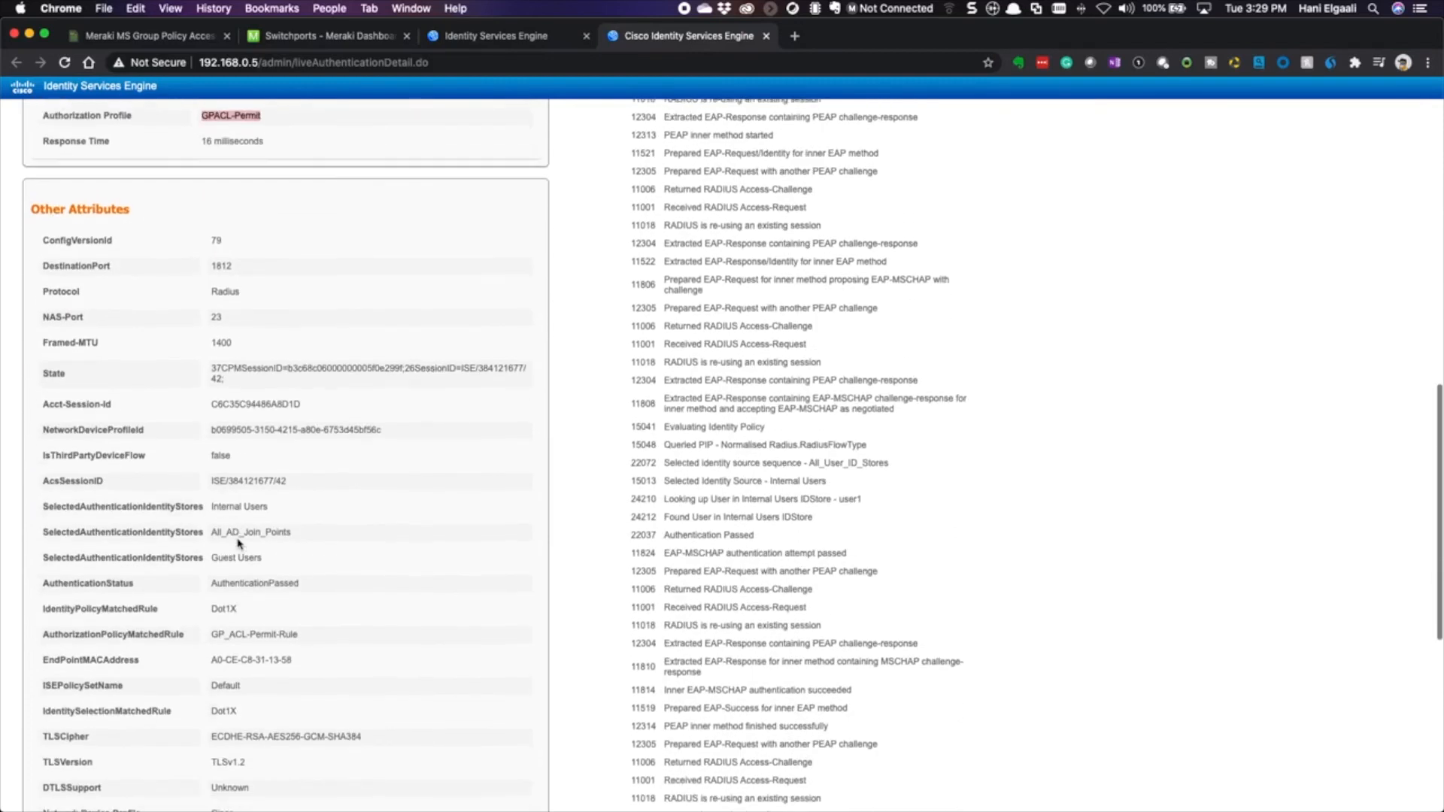
scroll(238, 543, "down", 10)
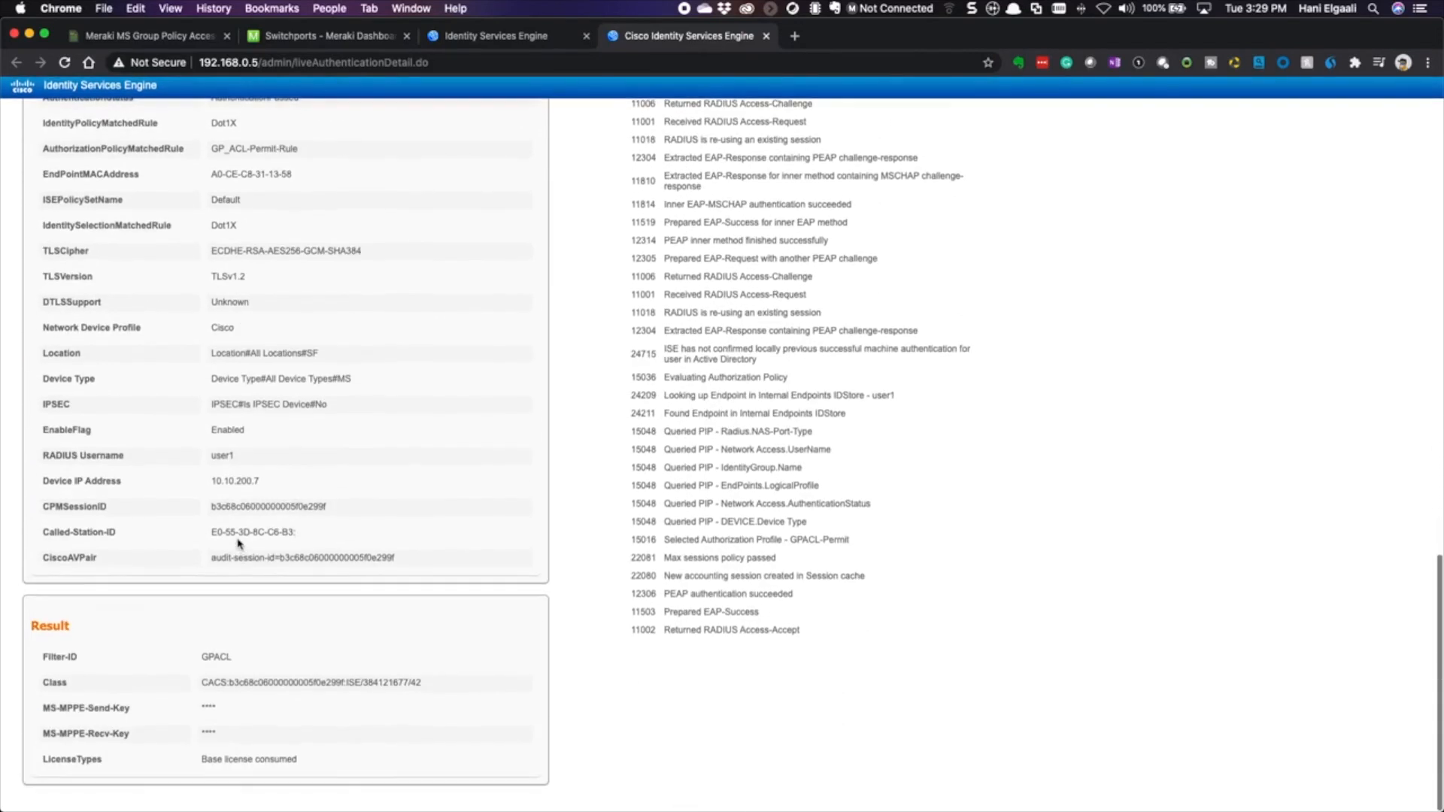
left_click_drag(232, 659, 43, 660)
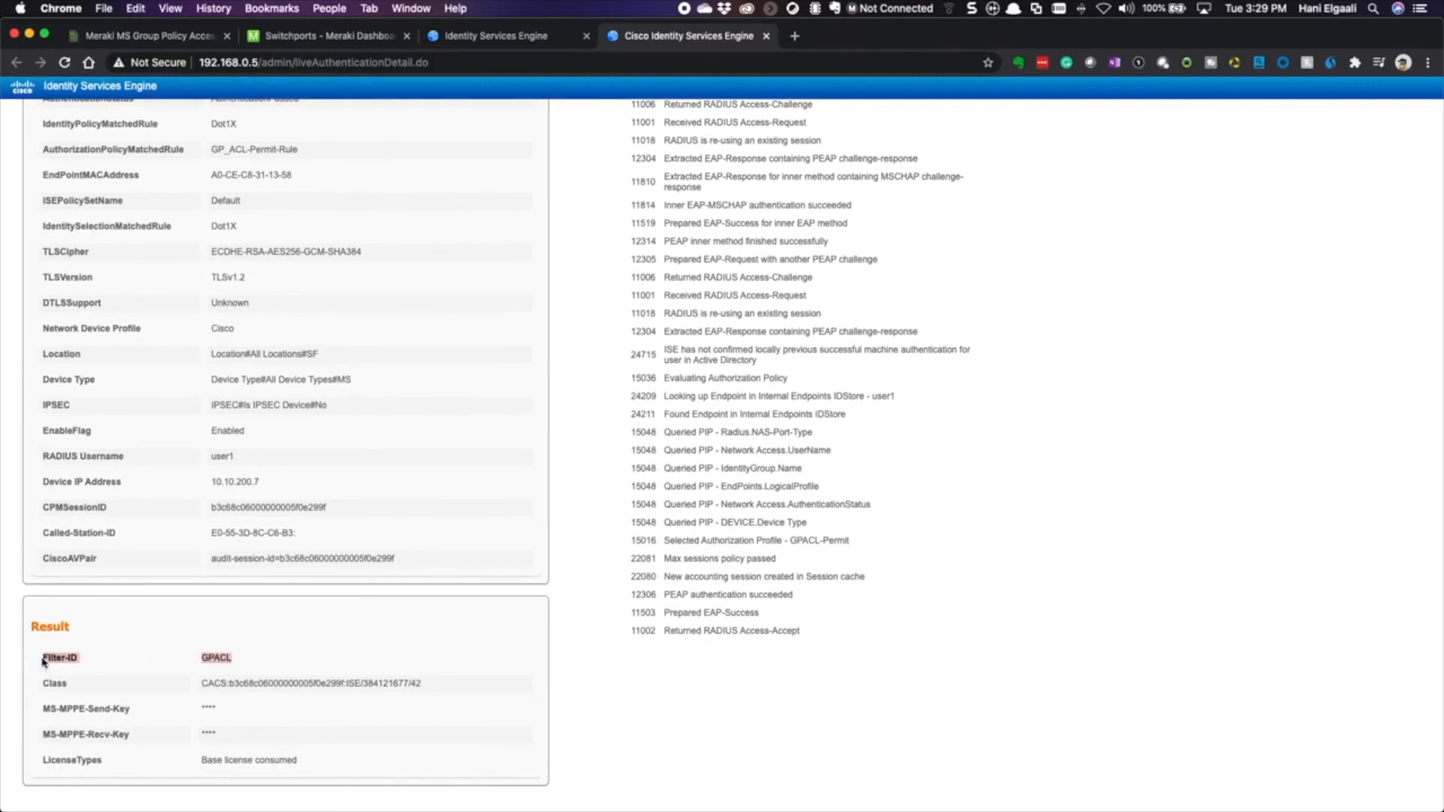
left_click(336, 36)
mouse_move(105, 289)
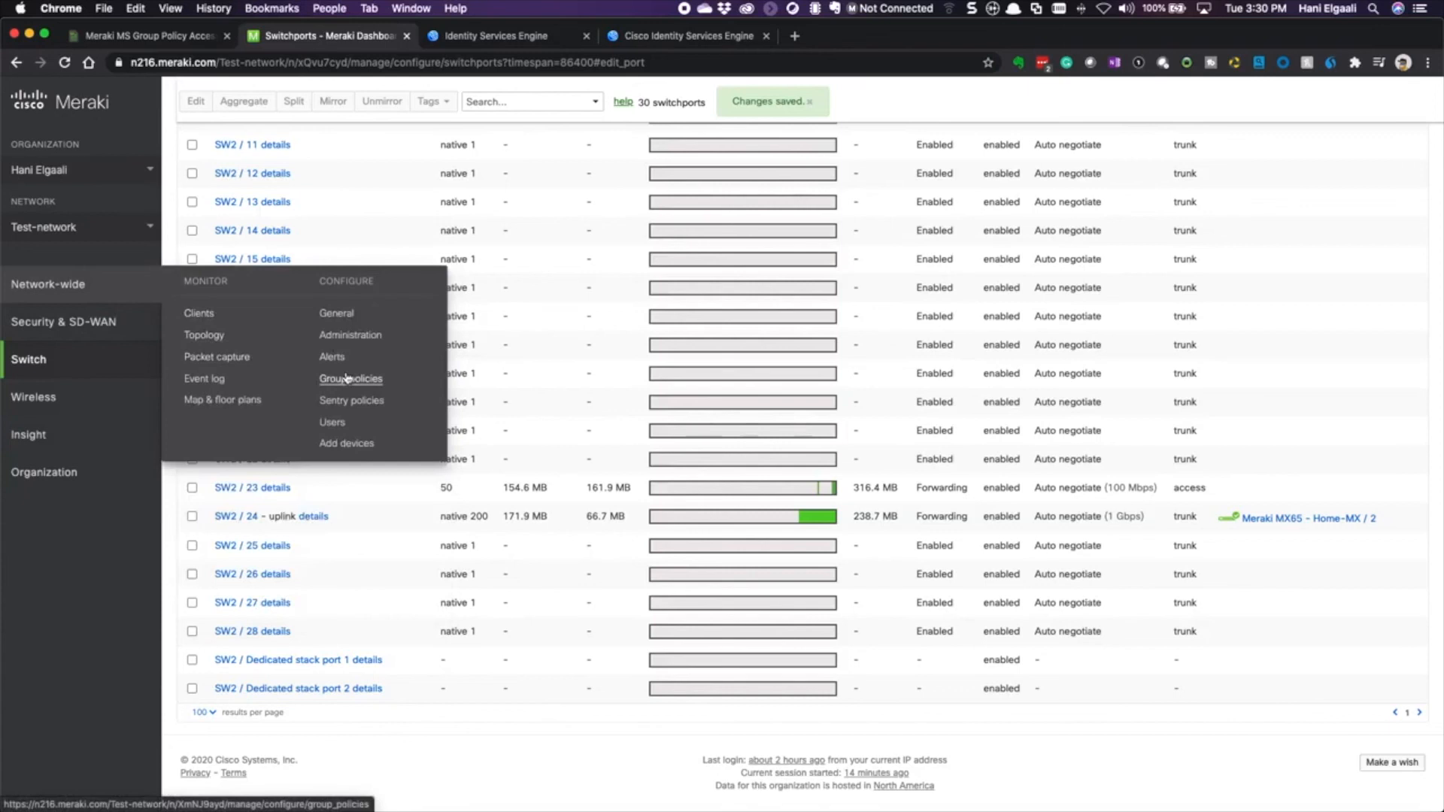
- Open the 802.1X client from Clients and show GPACL's deny rule to 192.168.0.43/32
left_click(200, 314)
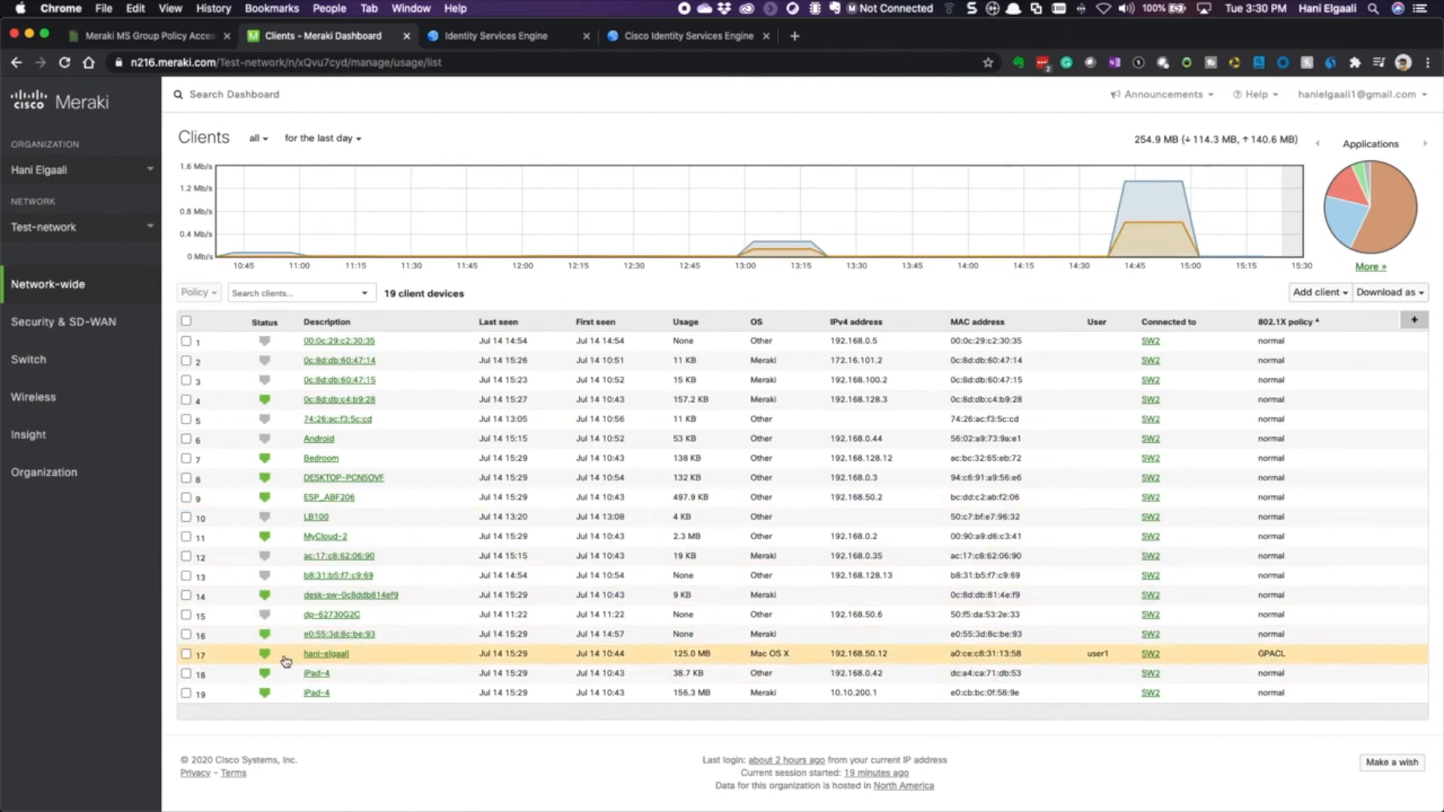
left_click_drag(301, 658, 355, 657)
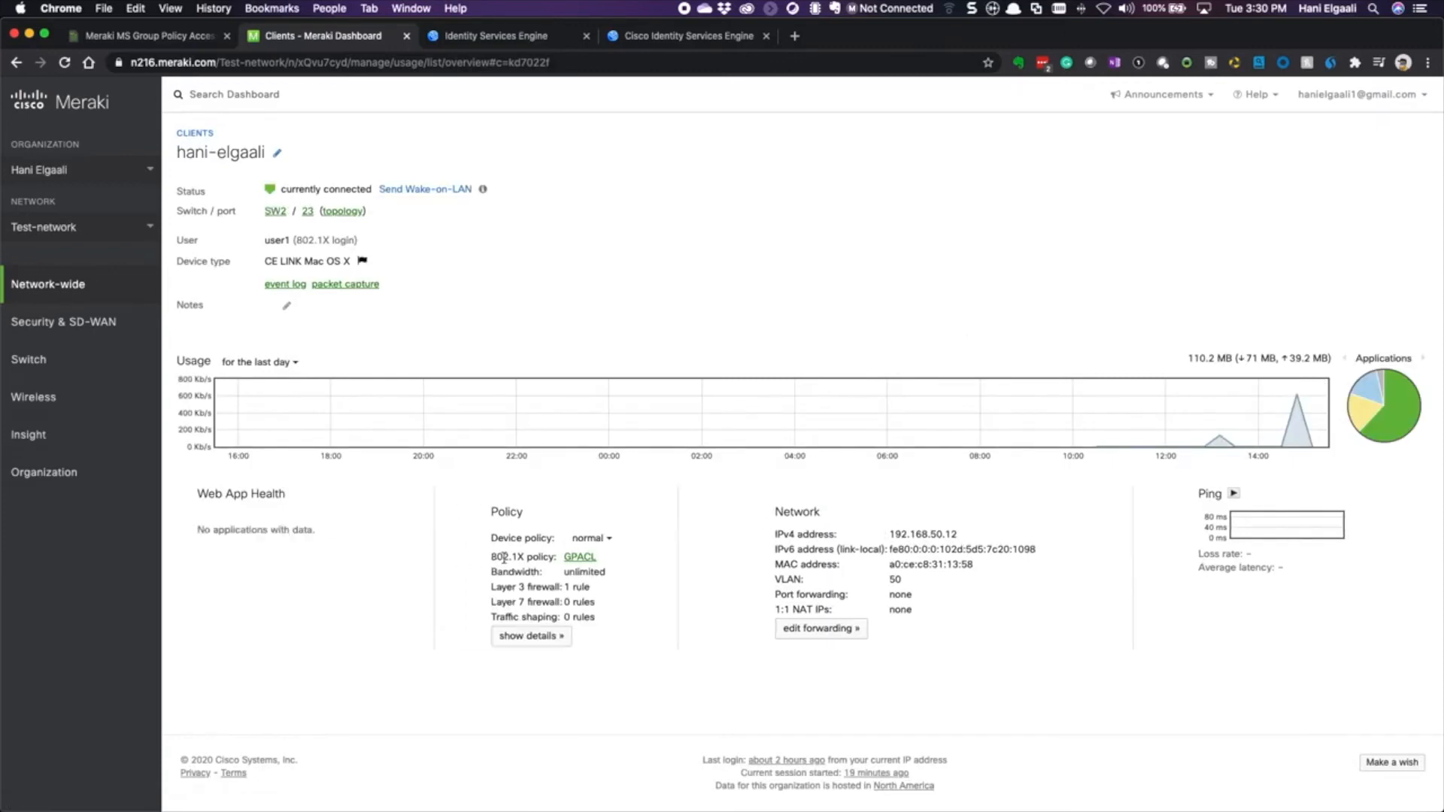
left_click_drag(491, 557, 544, 557)
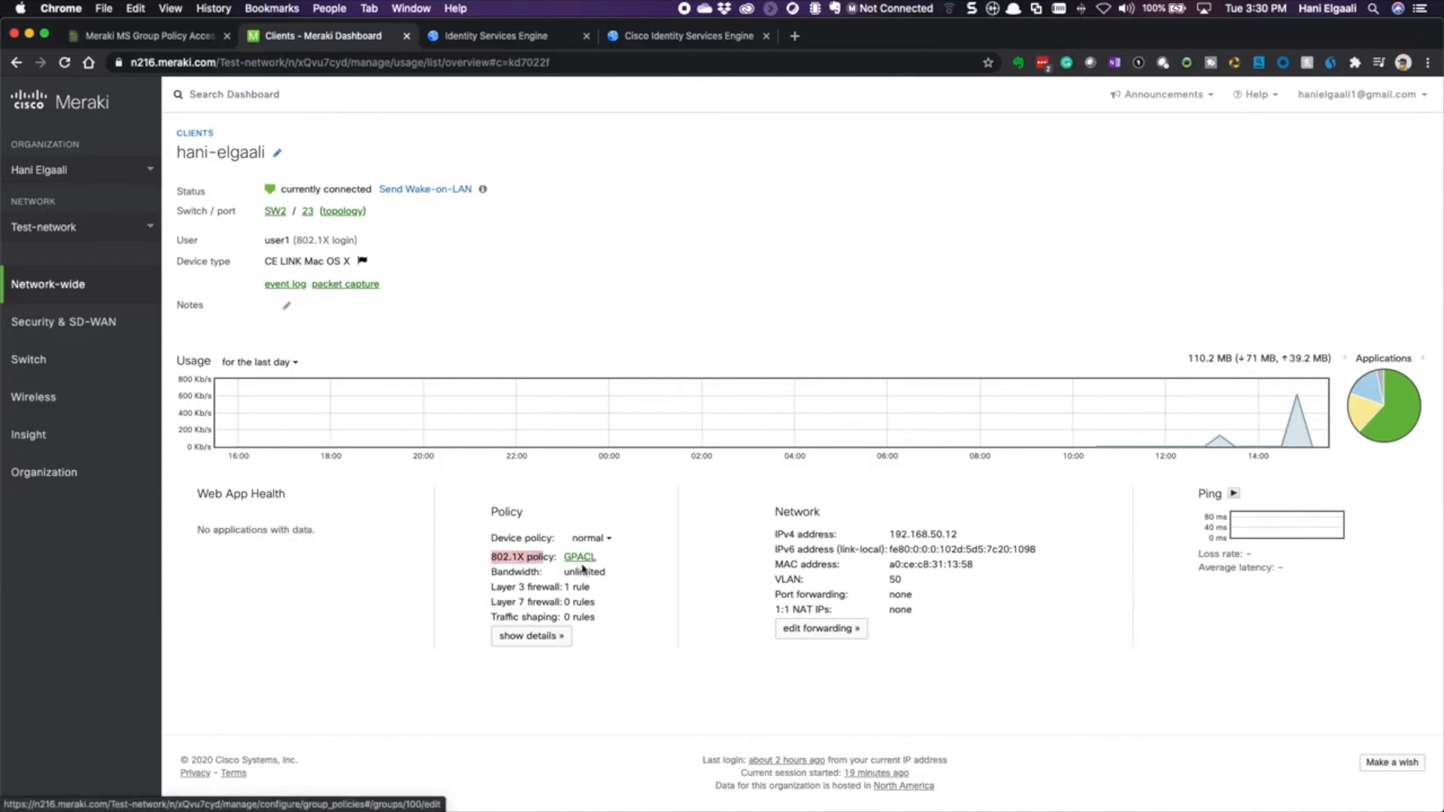
left_click(531, 639)
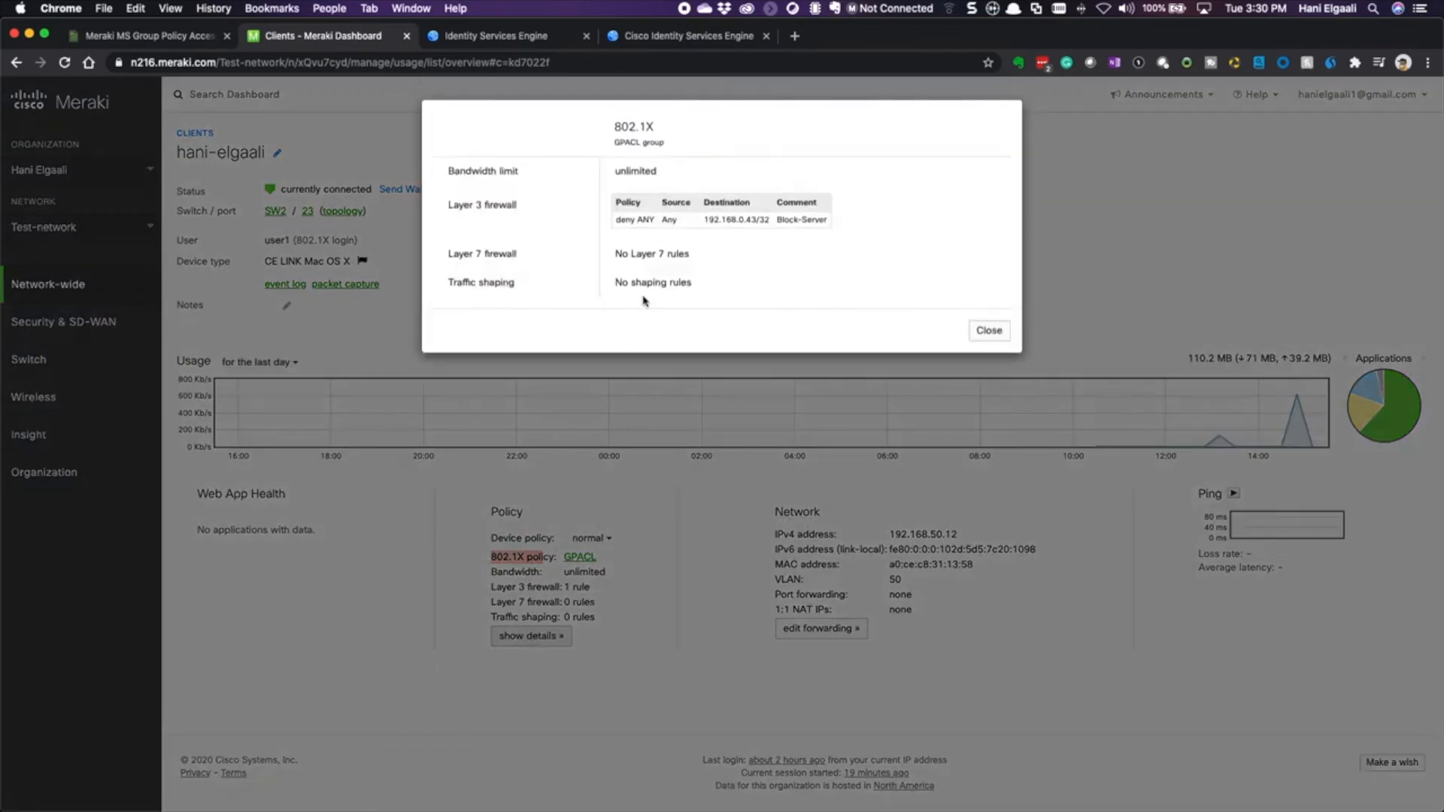
left_click(625, 218)
left_click_drag(625, 218, 769, 218)
key("super+Tab")
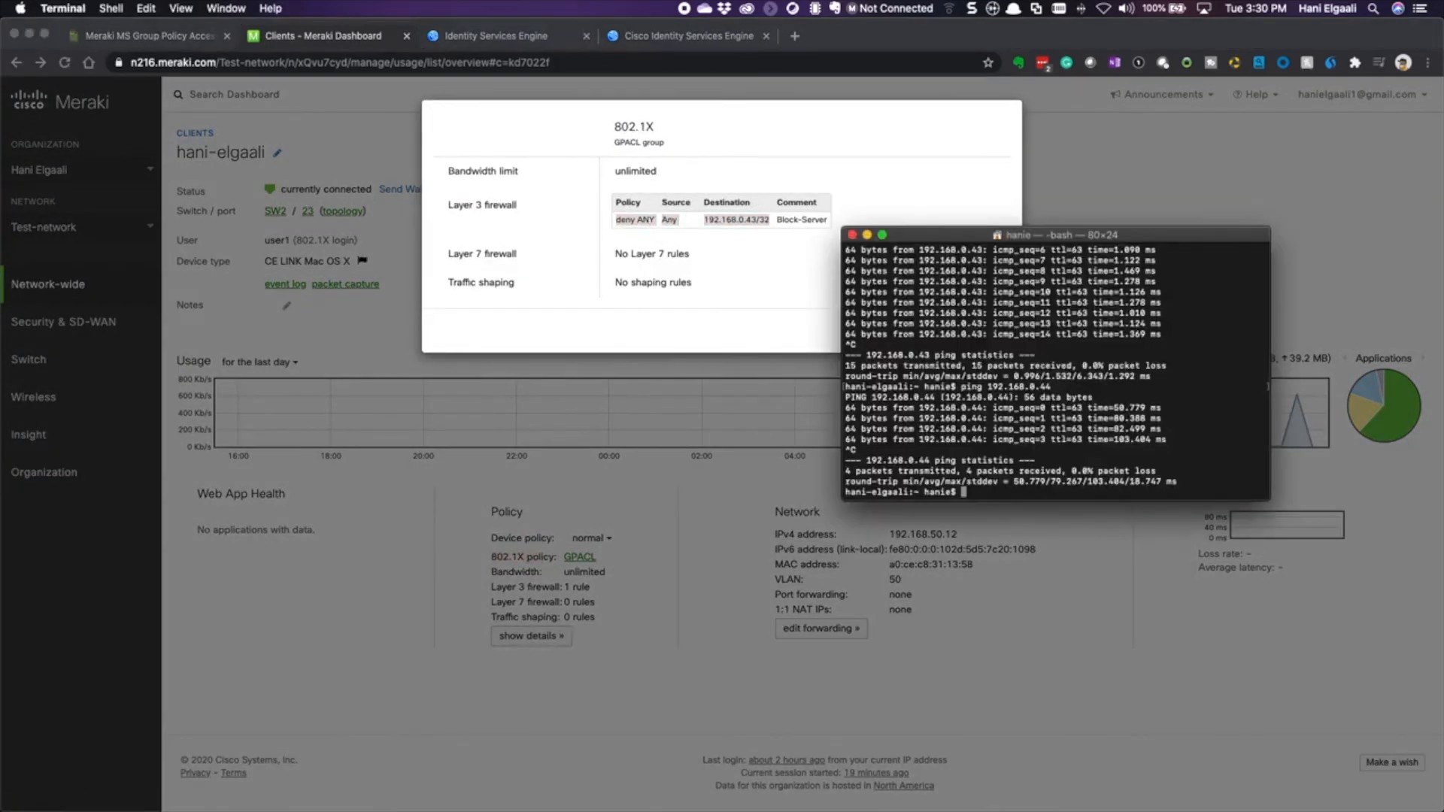
- Ping 192.168.0.43 and stop it, showing 100% packet loss
left_click_drag(1113, 234, 873, 381)
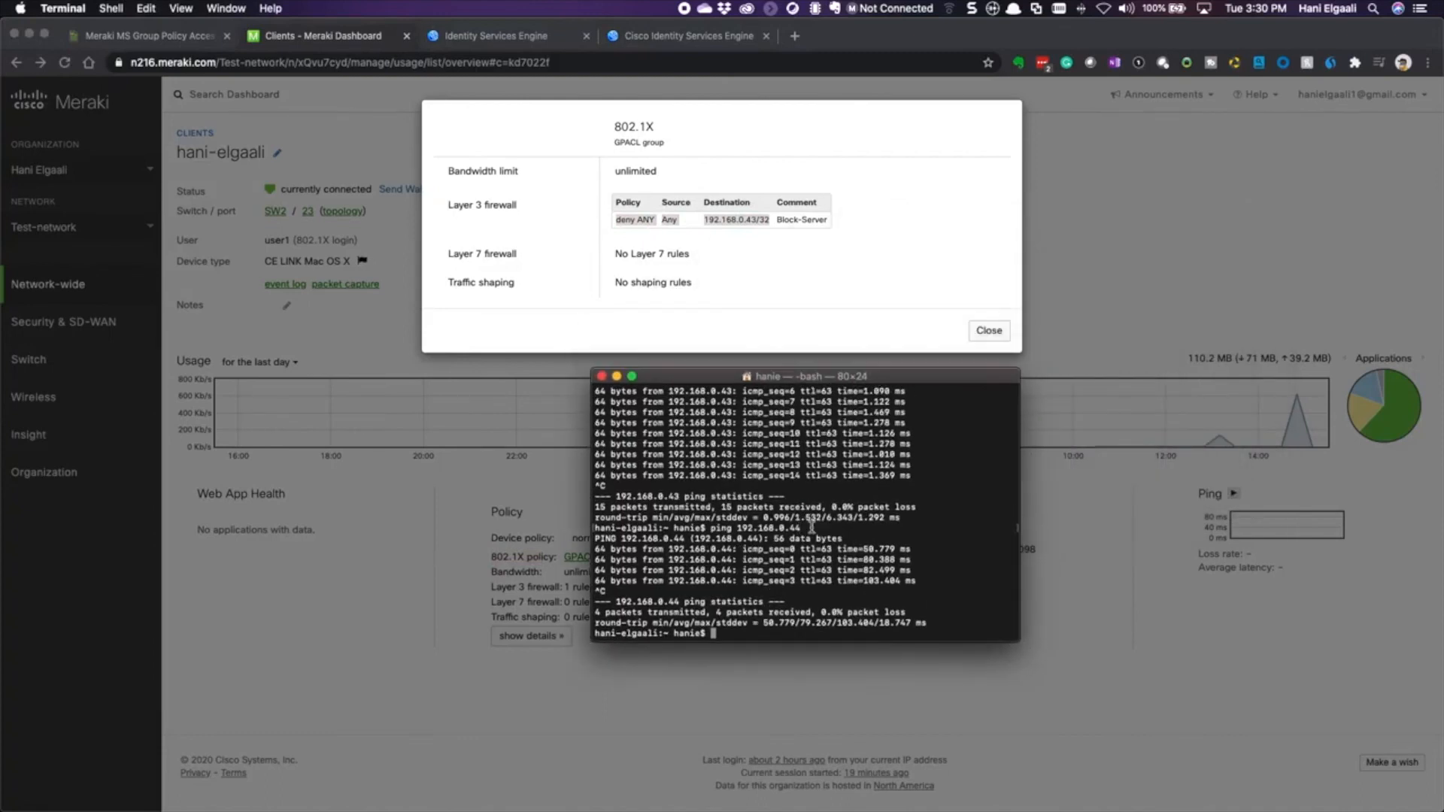
key("Up")
key("BackSpace")
type("3")
key("Return")
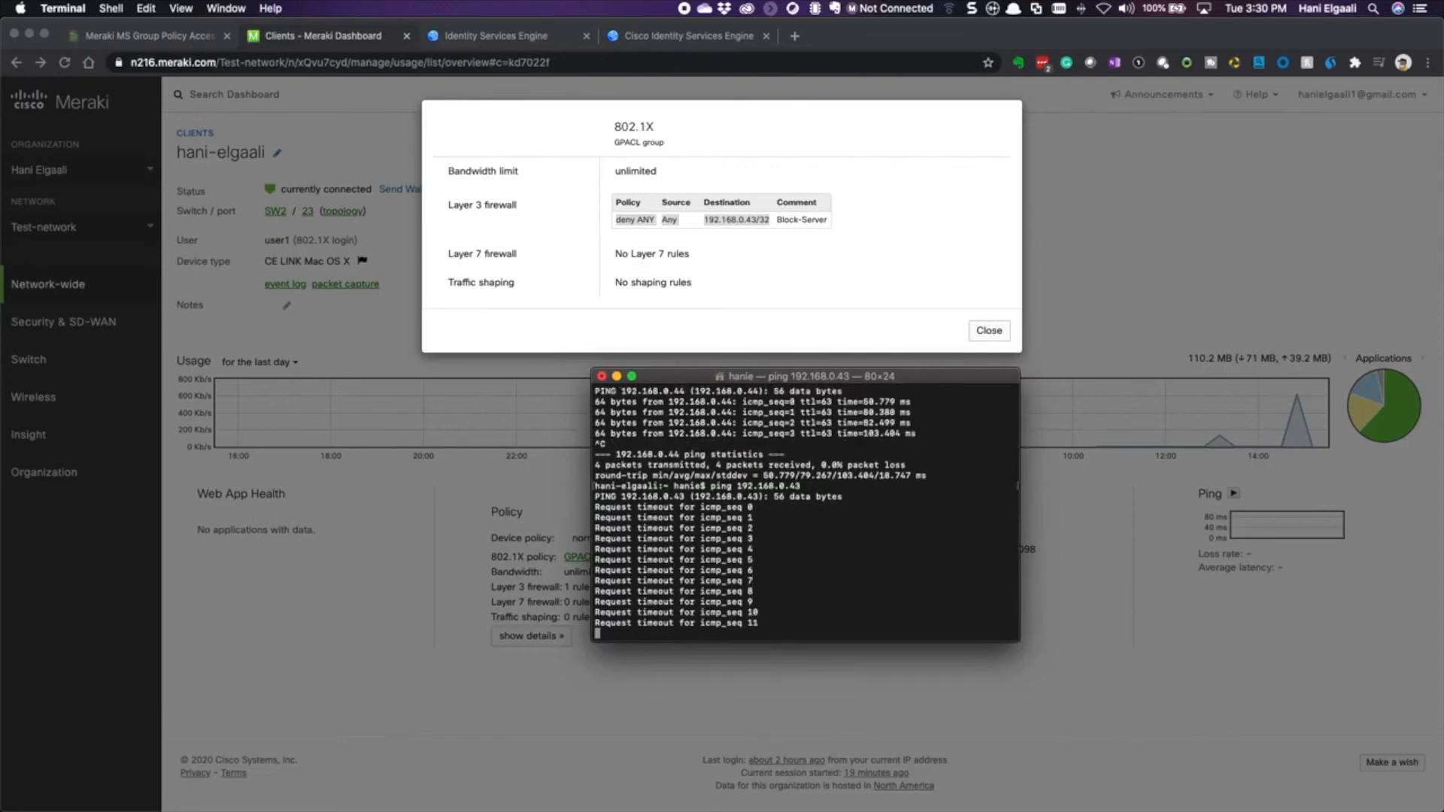
key("ctrl+c")
- Ping 192.168.0.44 and confirm it still replies
key("Up")
key("BackSpace")
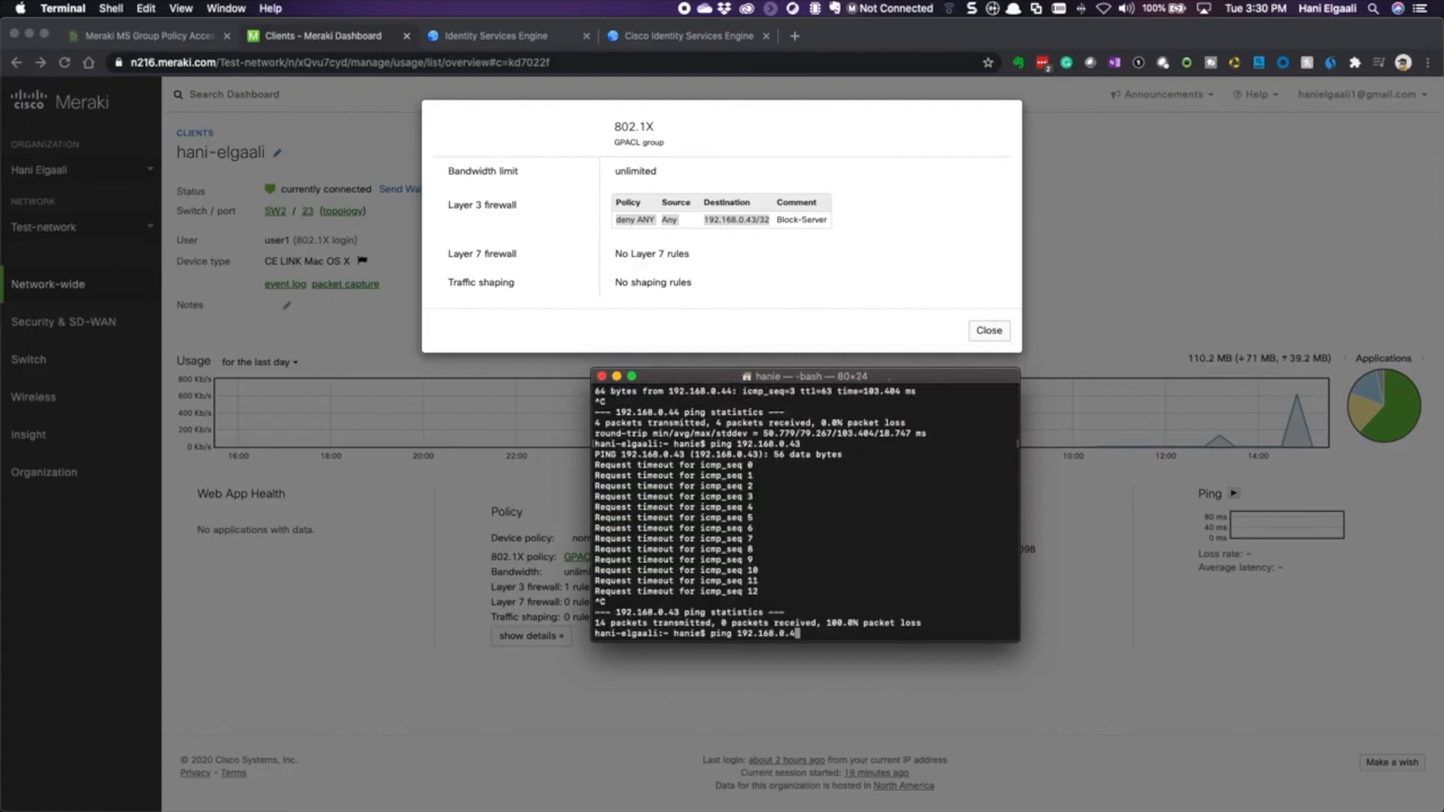
type("4")
key("Return")
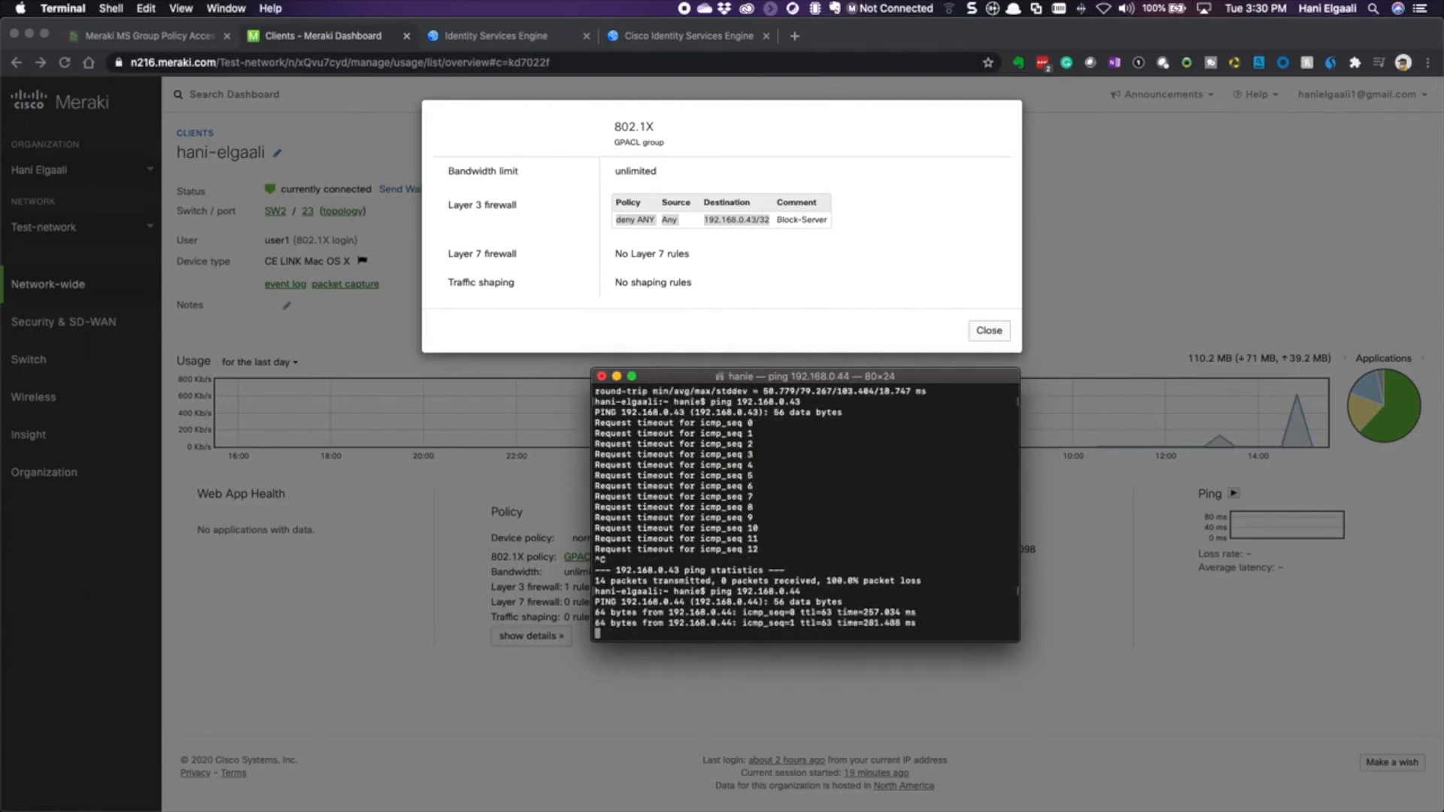
left_click(425, 427)
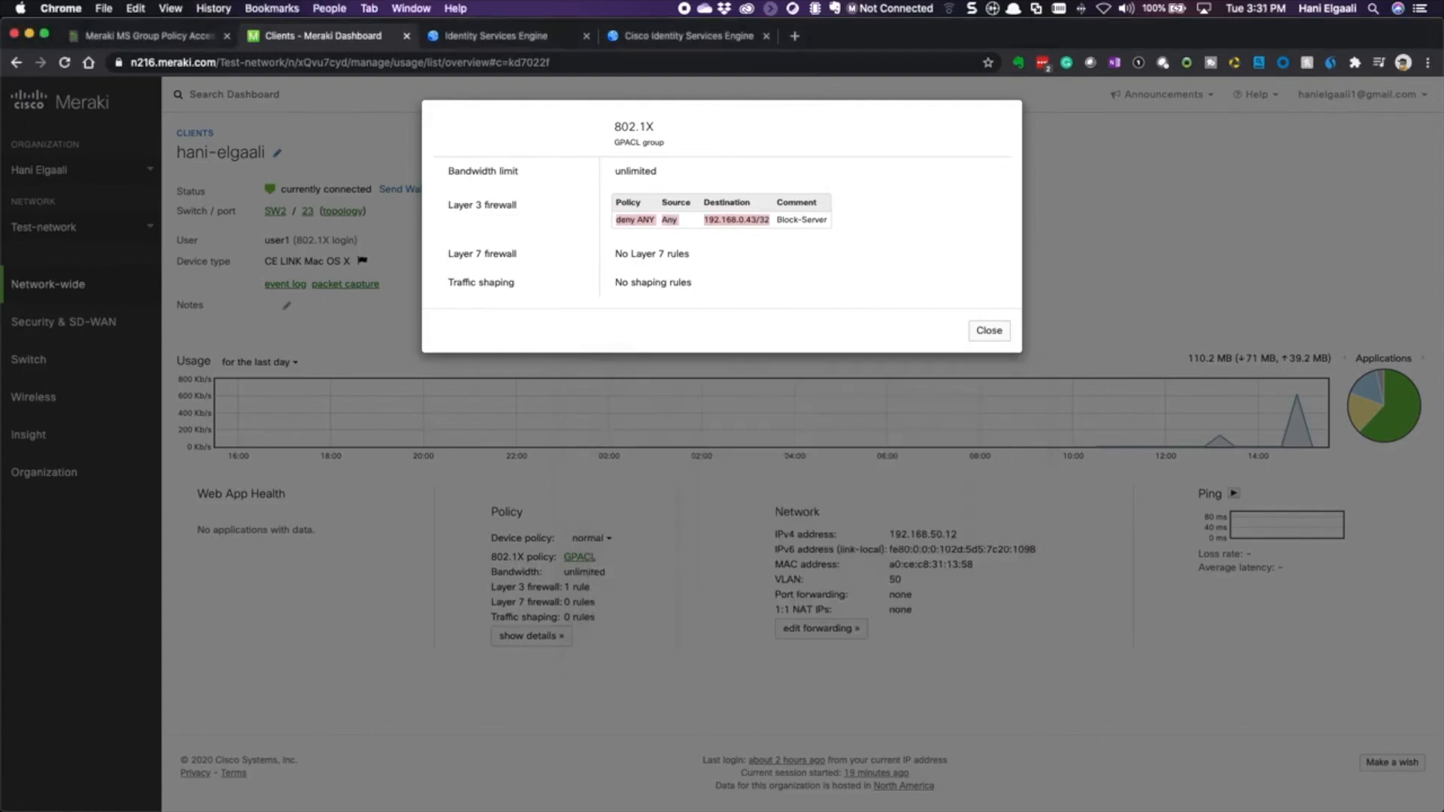
- Close the 802.1X policy details and open GPACL from Network-wide > Group policies
left_click(988, 332)
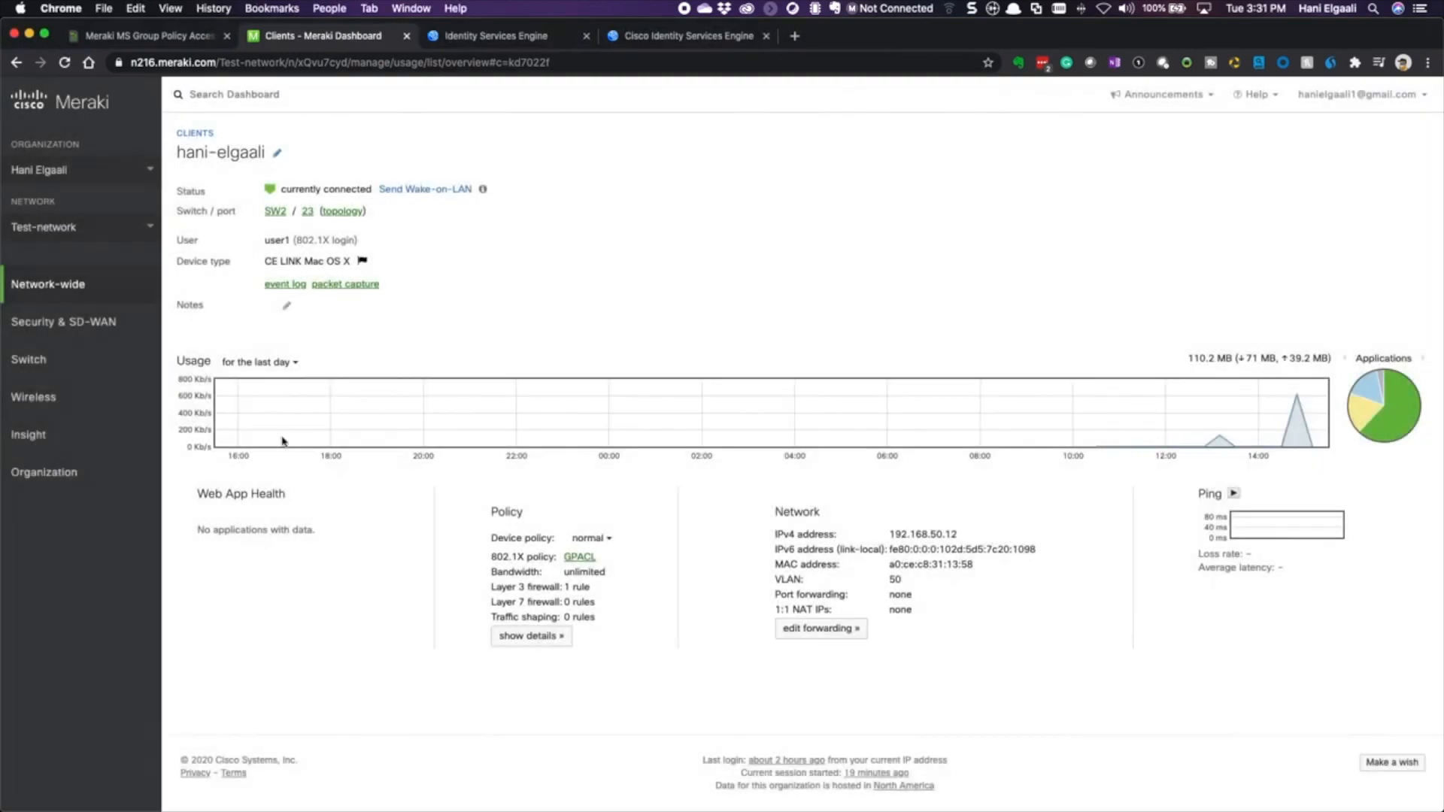
mouse_move(71, 321)
mouse_move(139, 293)
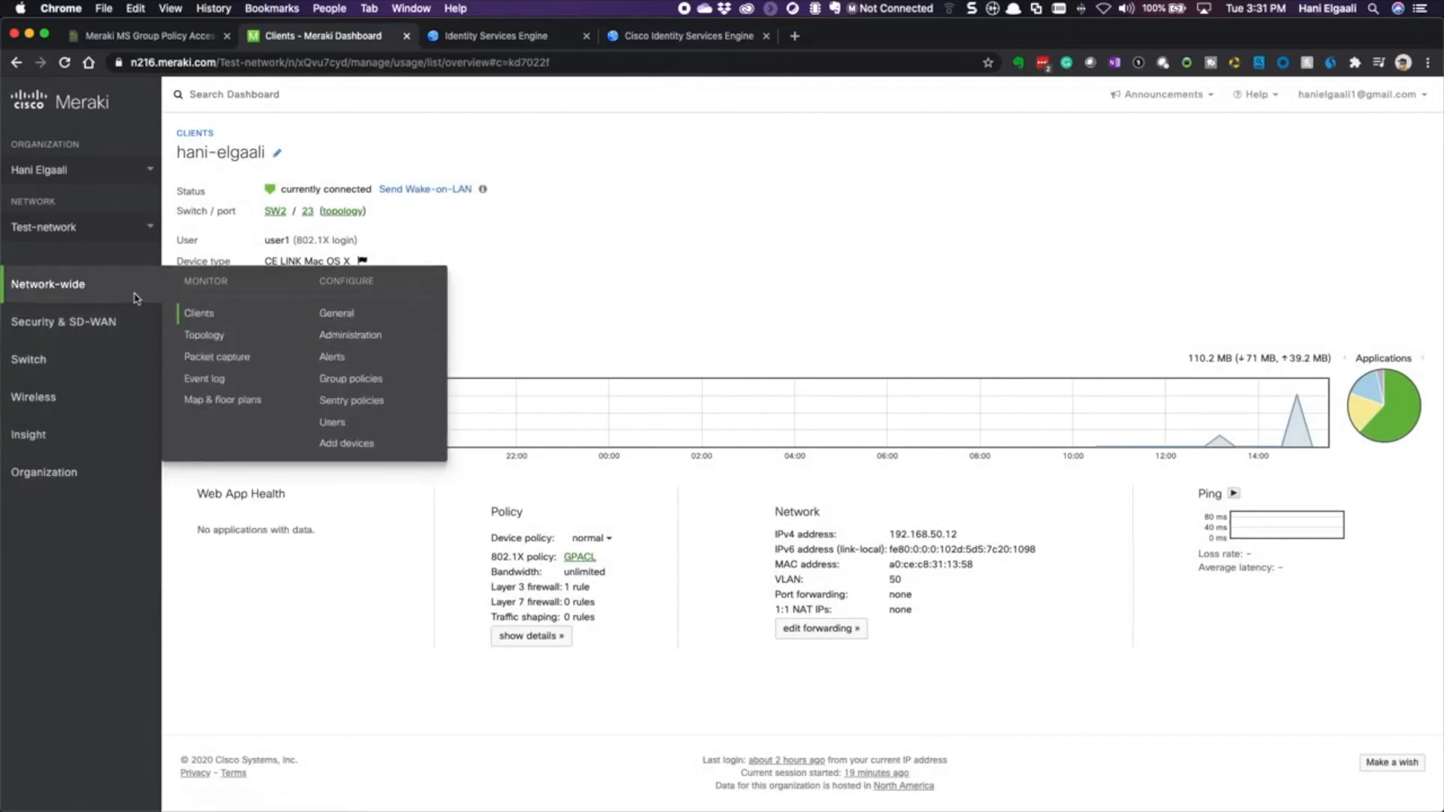
left_click(346, 381)
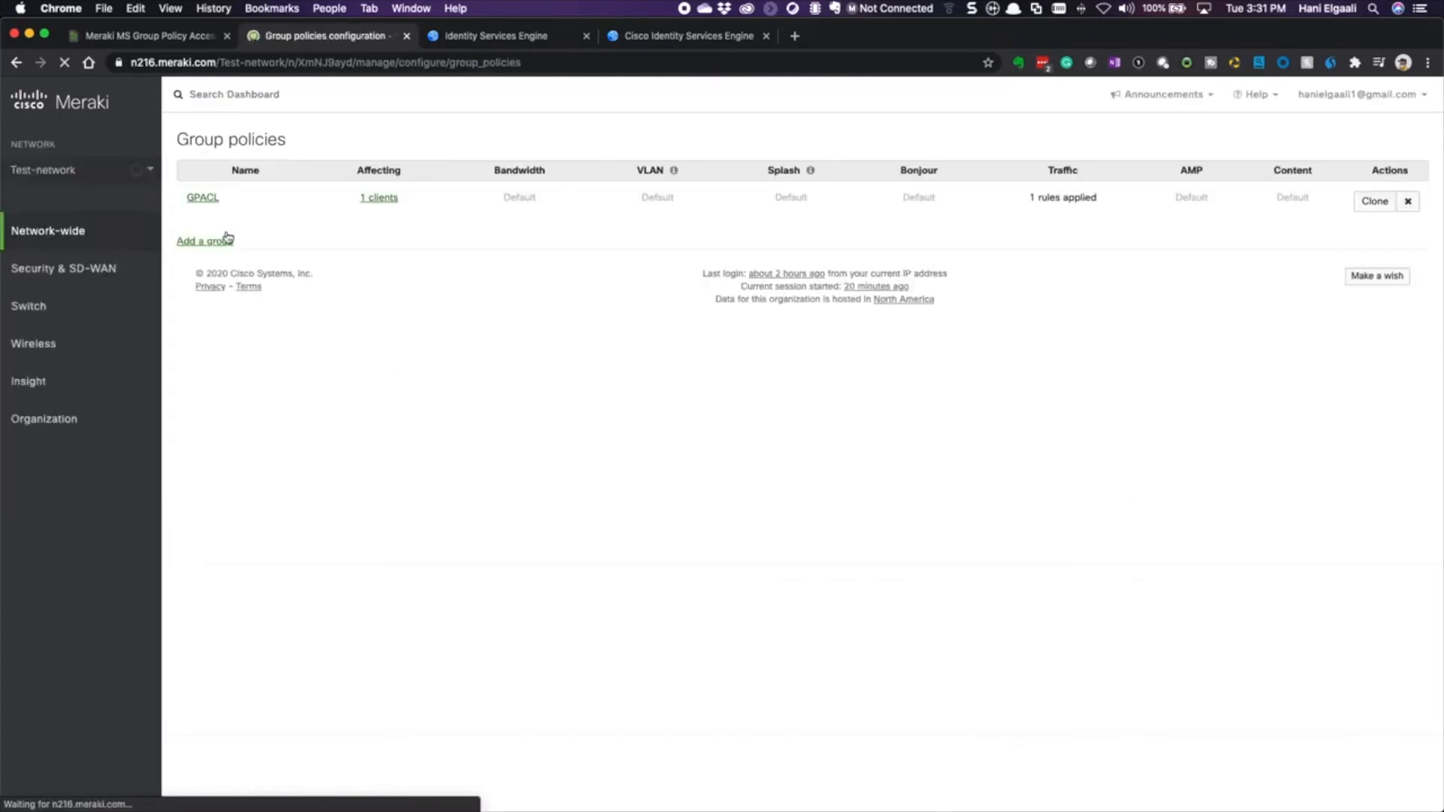
left_click(201, 197)
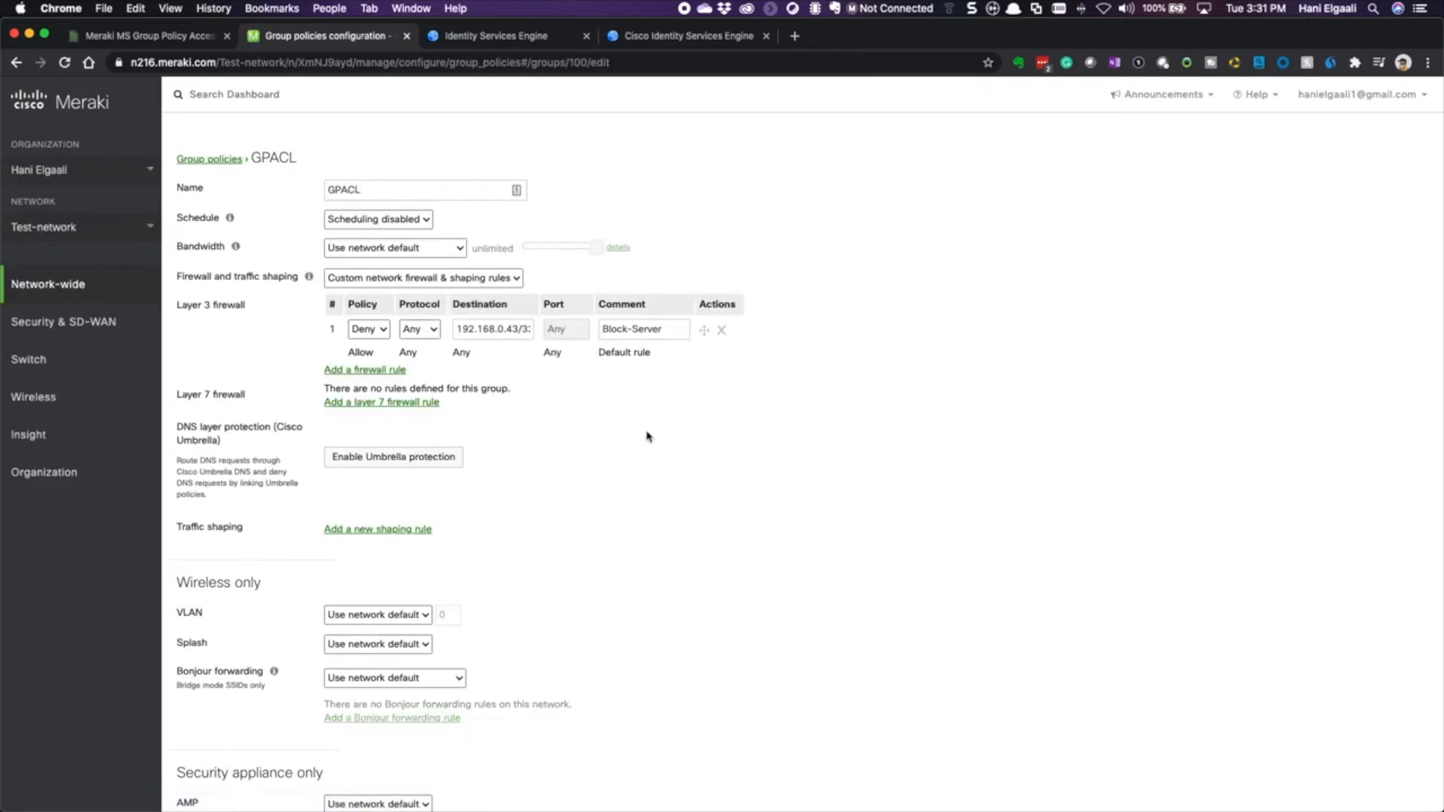
- Add a firewall rule with protocol Any, destination 192.168.0.44/32 and comment Block
left_click(381, 369)
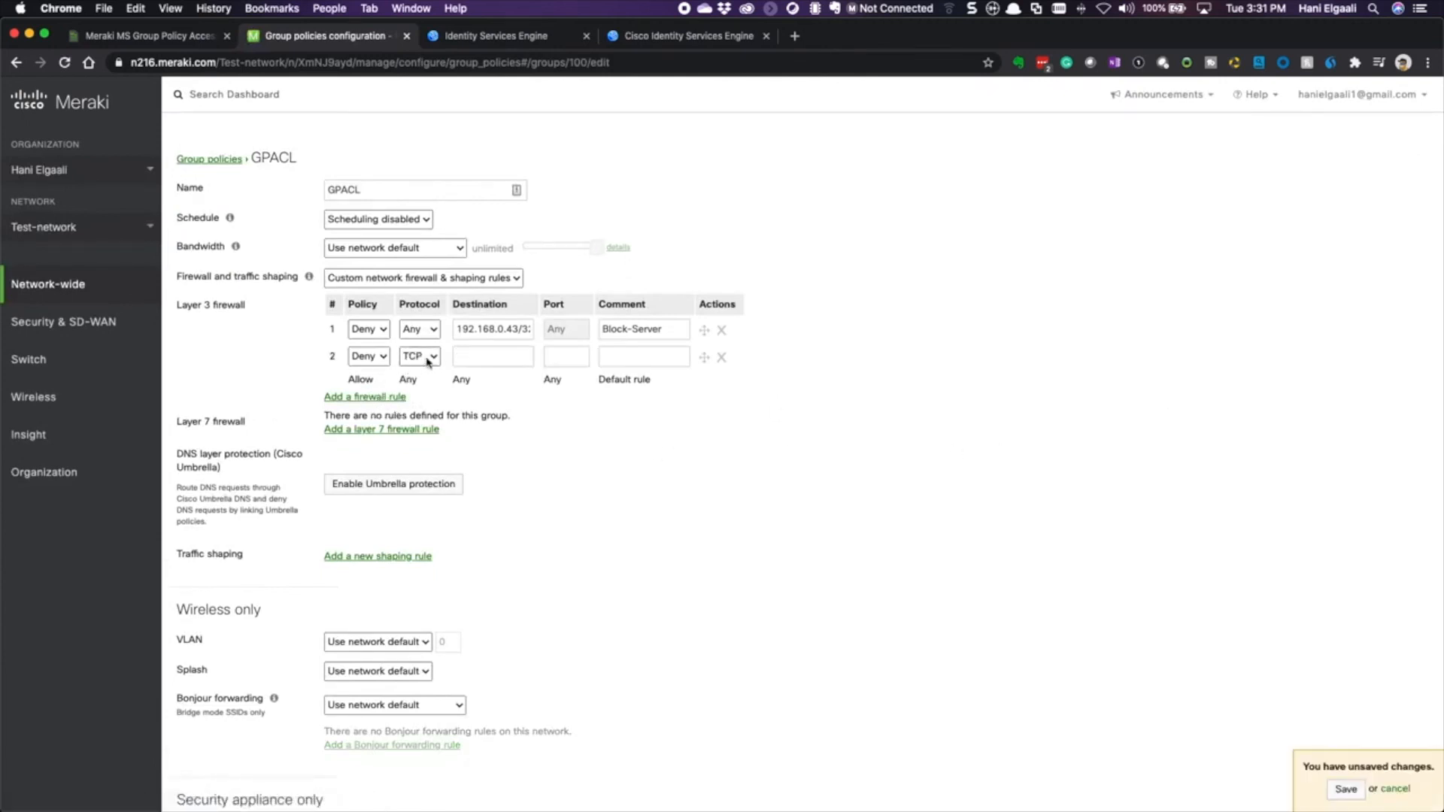
left_click(403, 359)
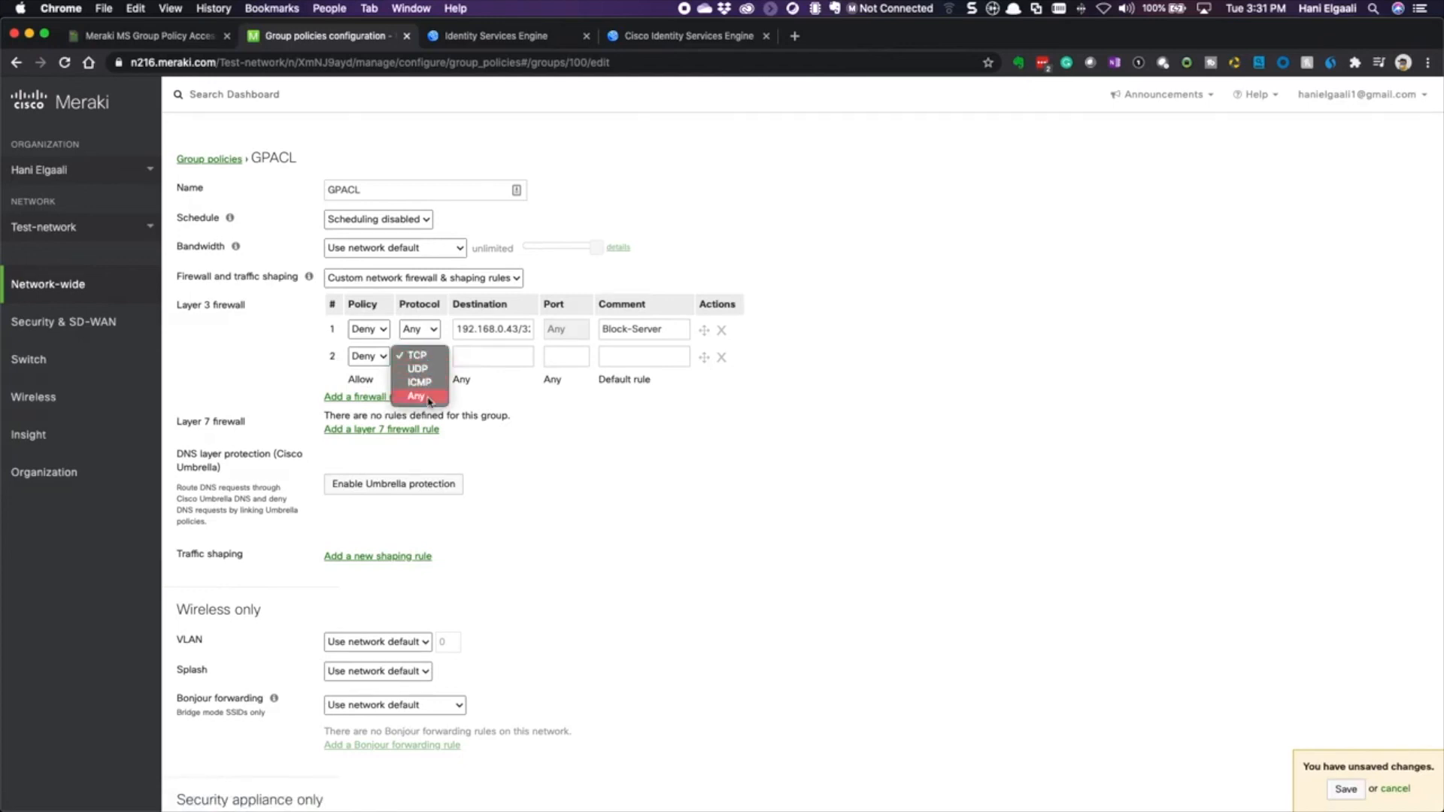
left_click(425, 395)
left_click(502, 360)
type("192")
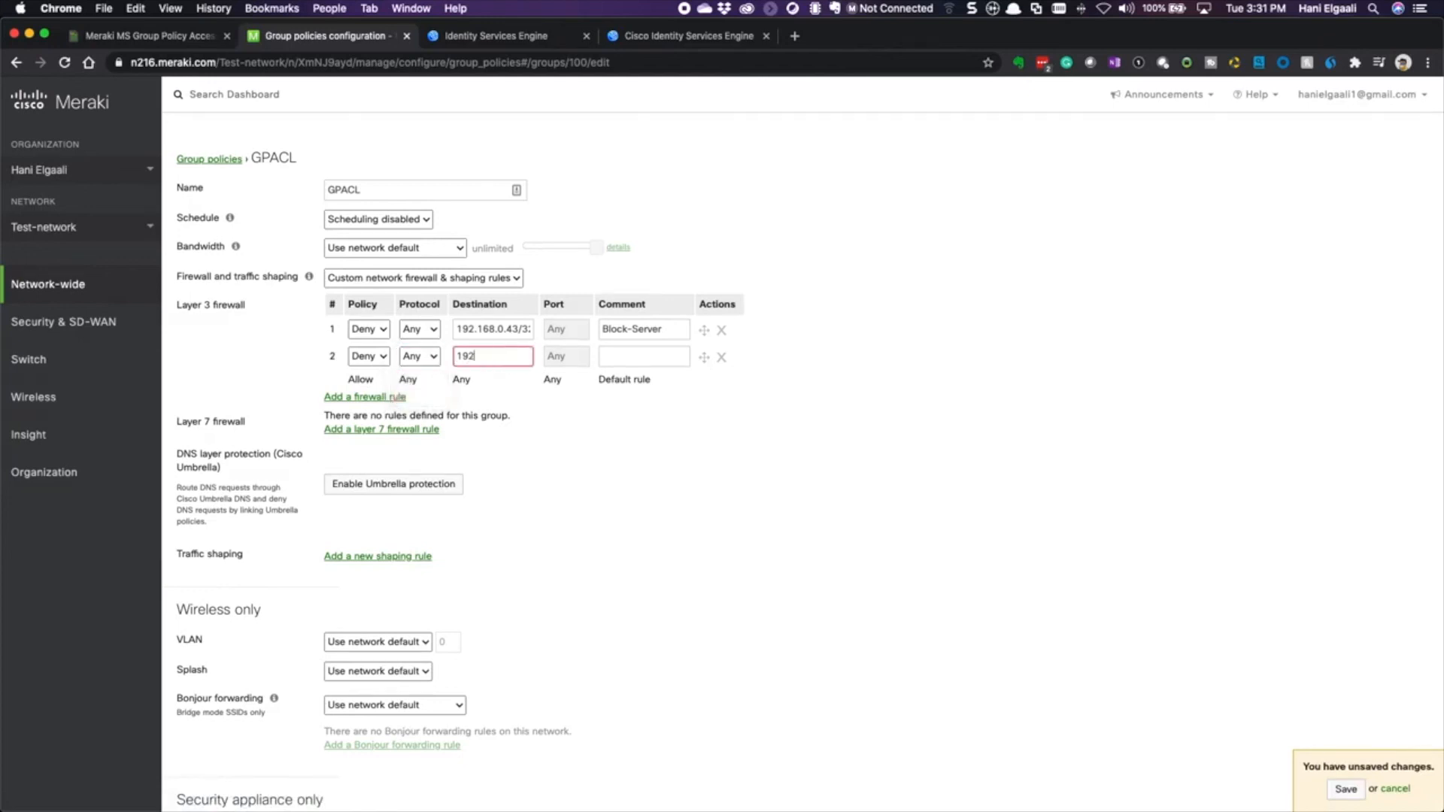
type(".168.0.44/32")
key("Tab")
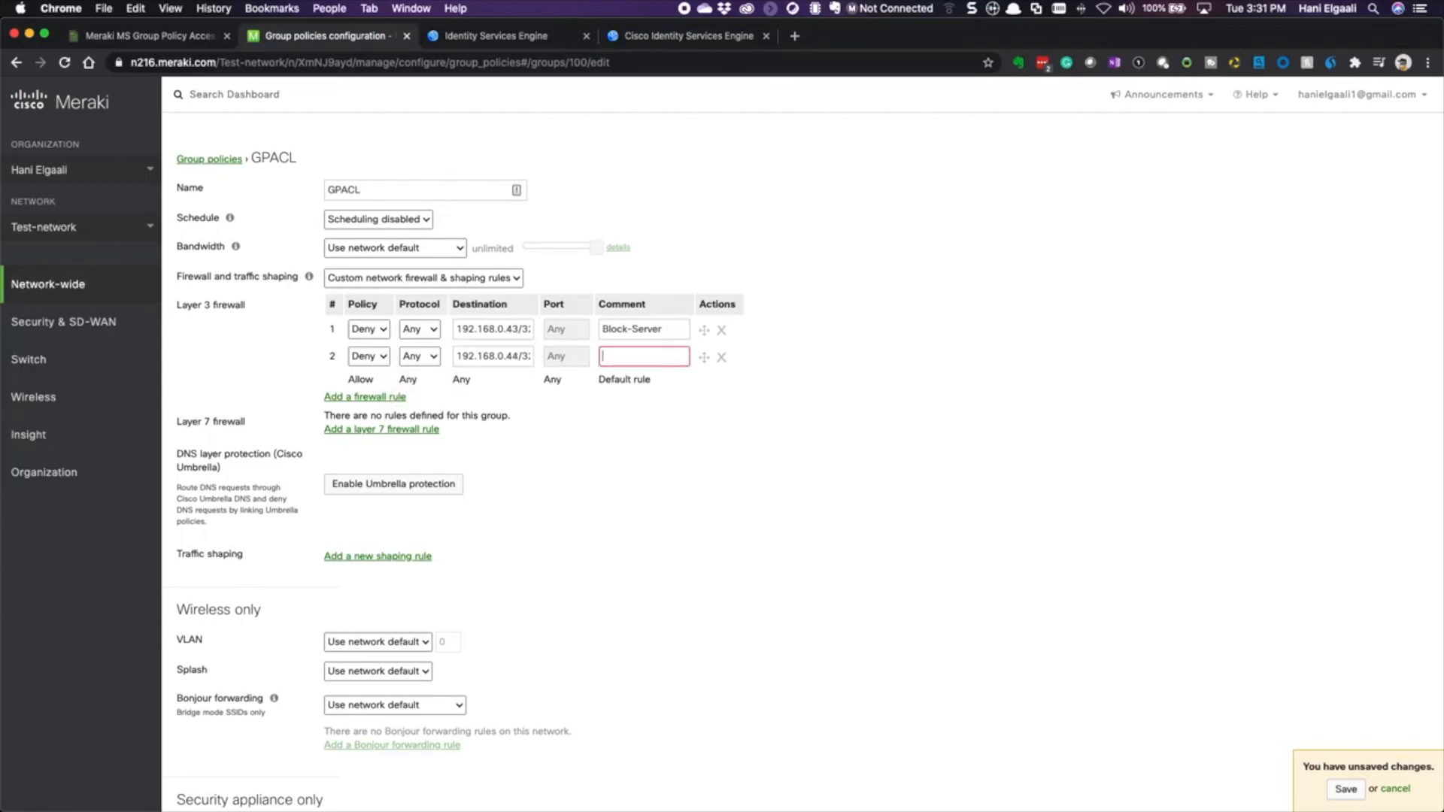
type("Blco")
key("BackSpace")
type("ock")
- Bring the Terminal running the ping forward and move it up and right
mouse_move(722, 810)
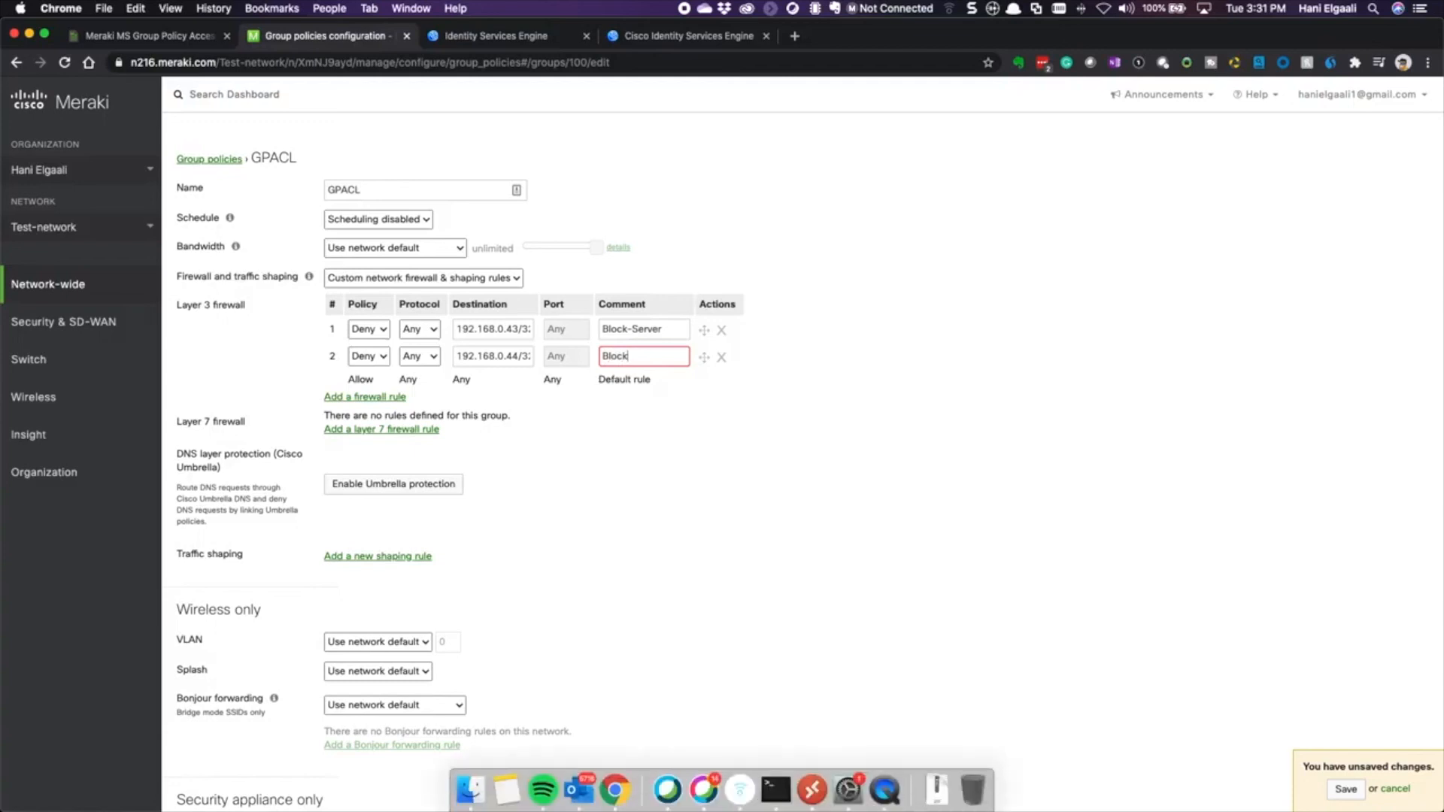
left_click(776, 790)
left_click_drag(823, 376, 1015, 208)
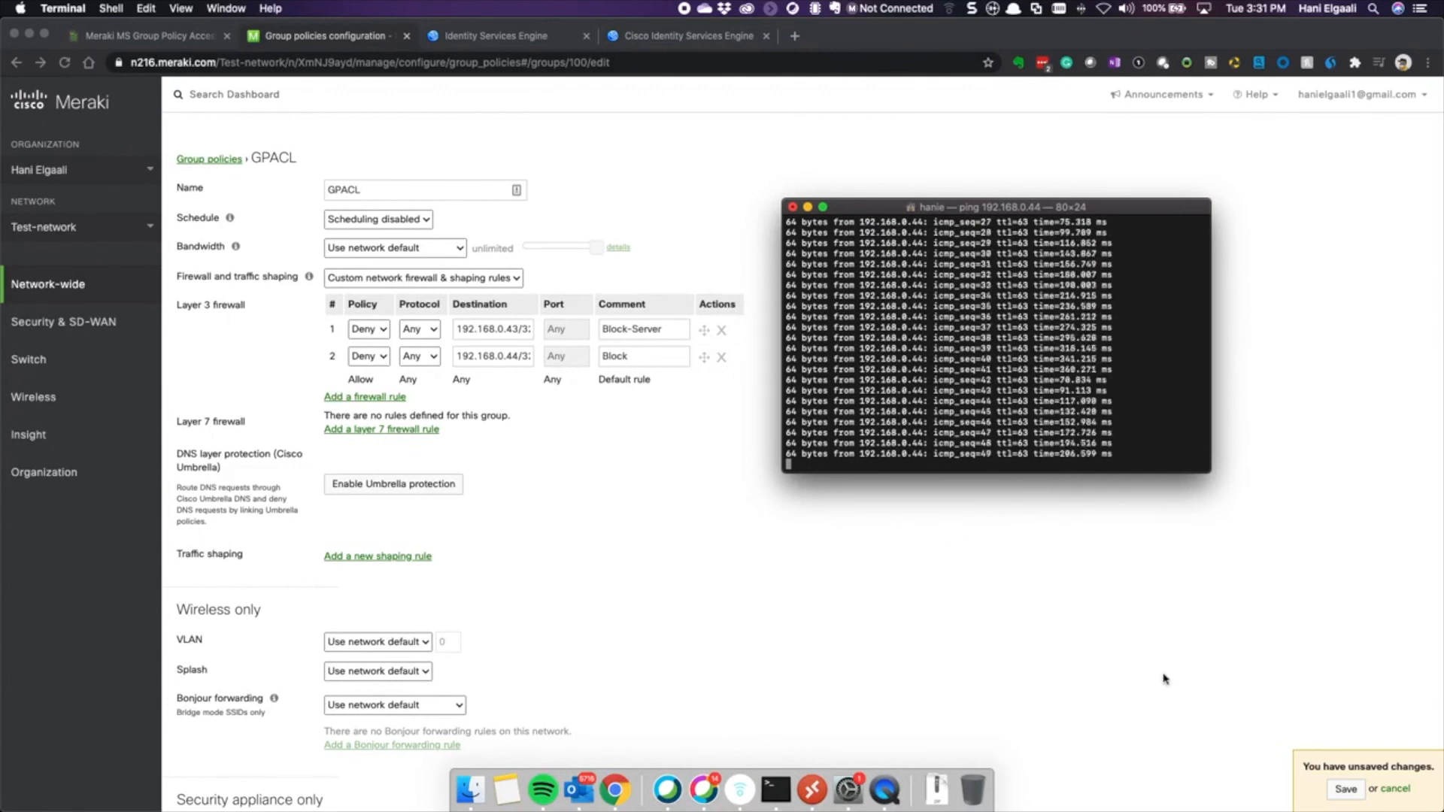
- Save the updated GPACL rules and bring the ping Terminal back in front
left_click(1346, 789)
left_click(1346, 789)
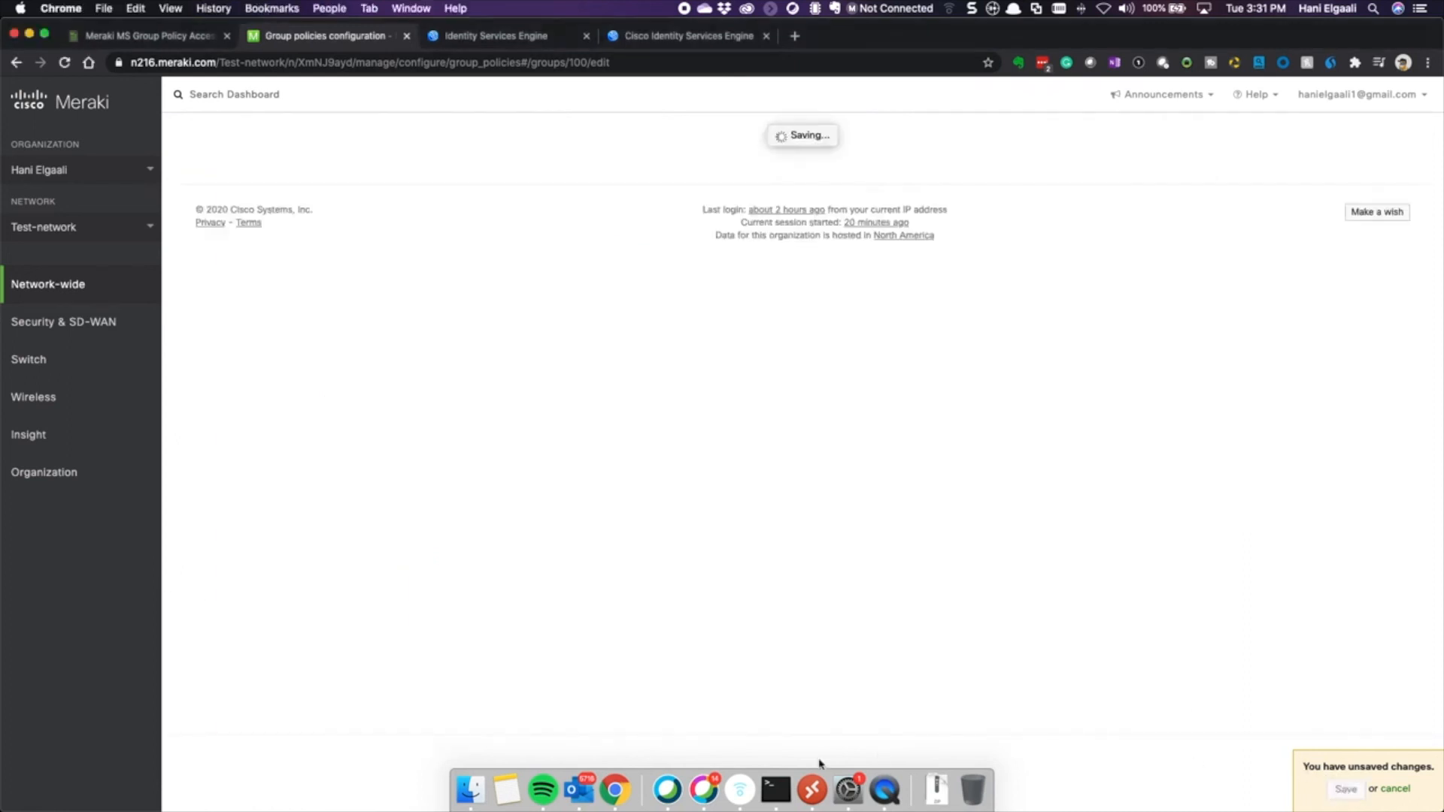
left_click(775, 789)
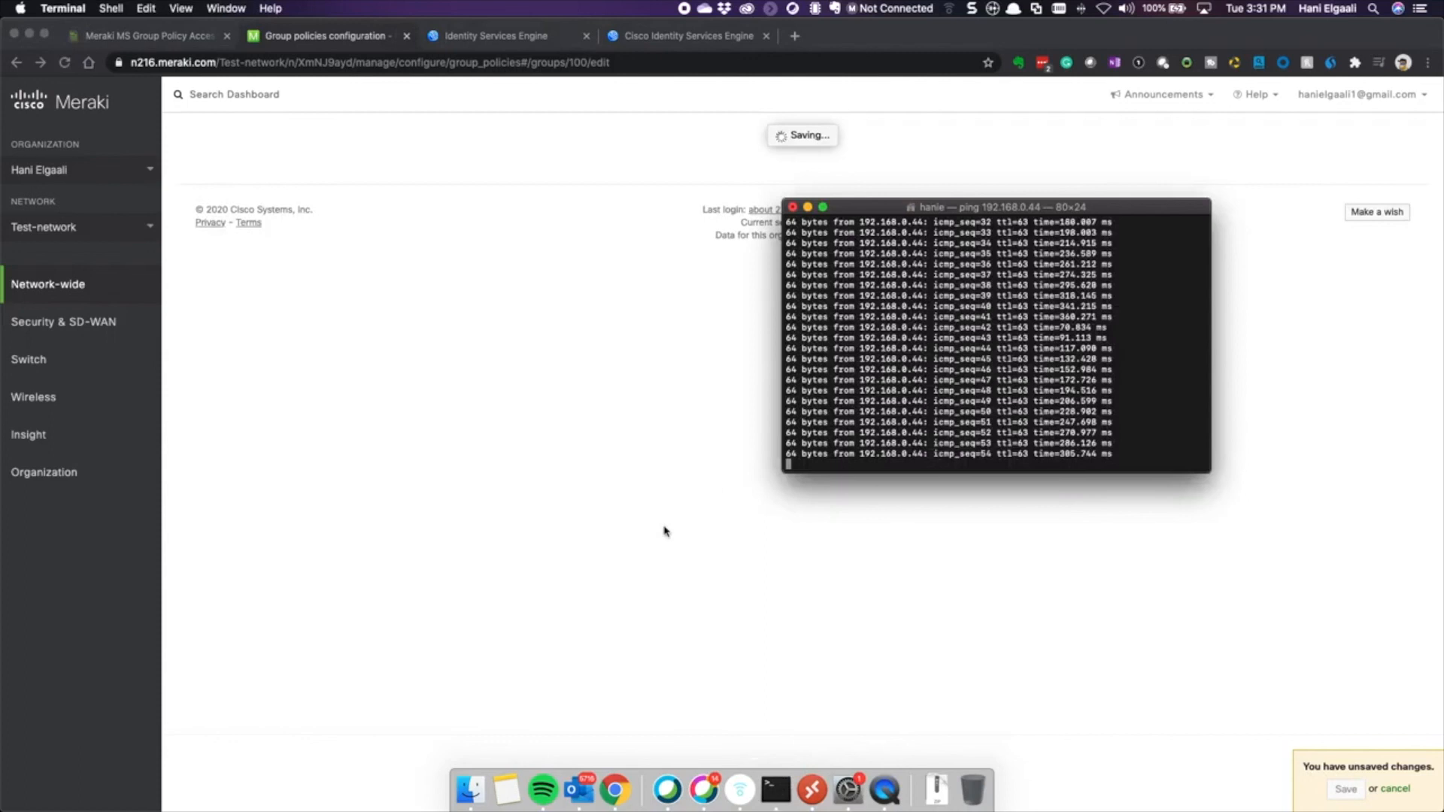